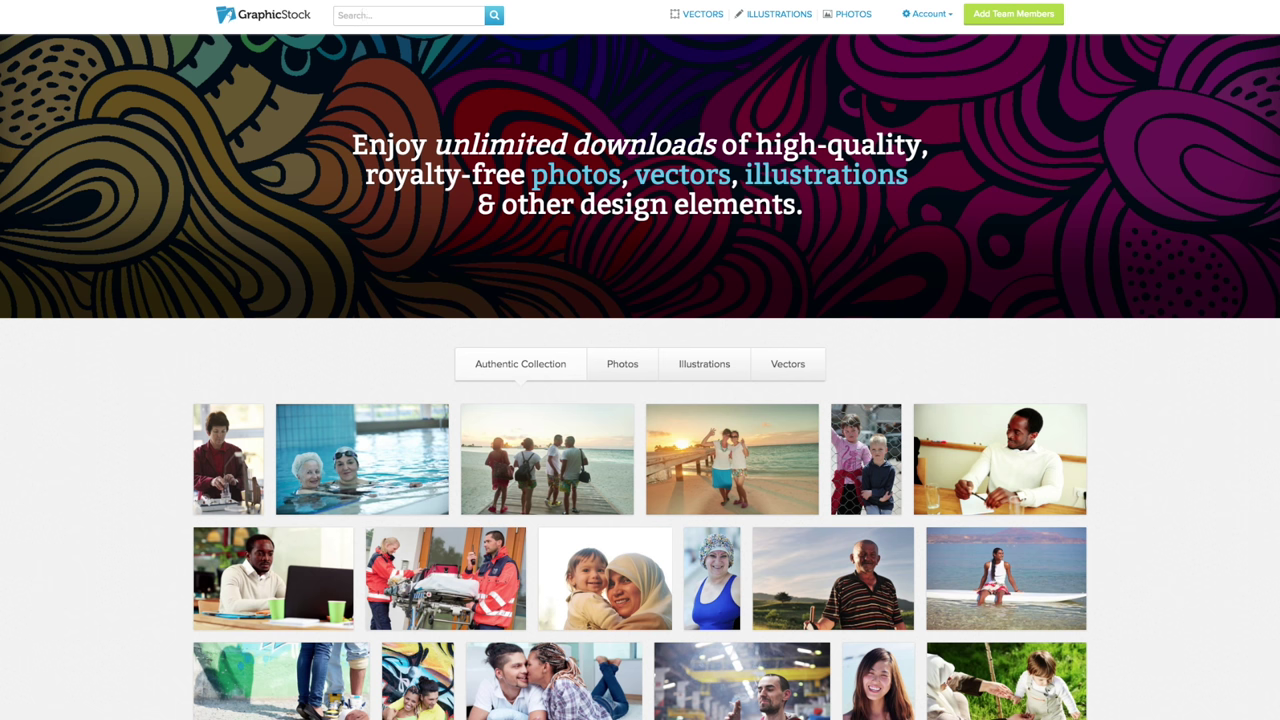
# Search the stock library for "autumn leaves" and look through the matching images
pyautogui.write('leaves')
pyautogui.press('Return')
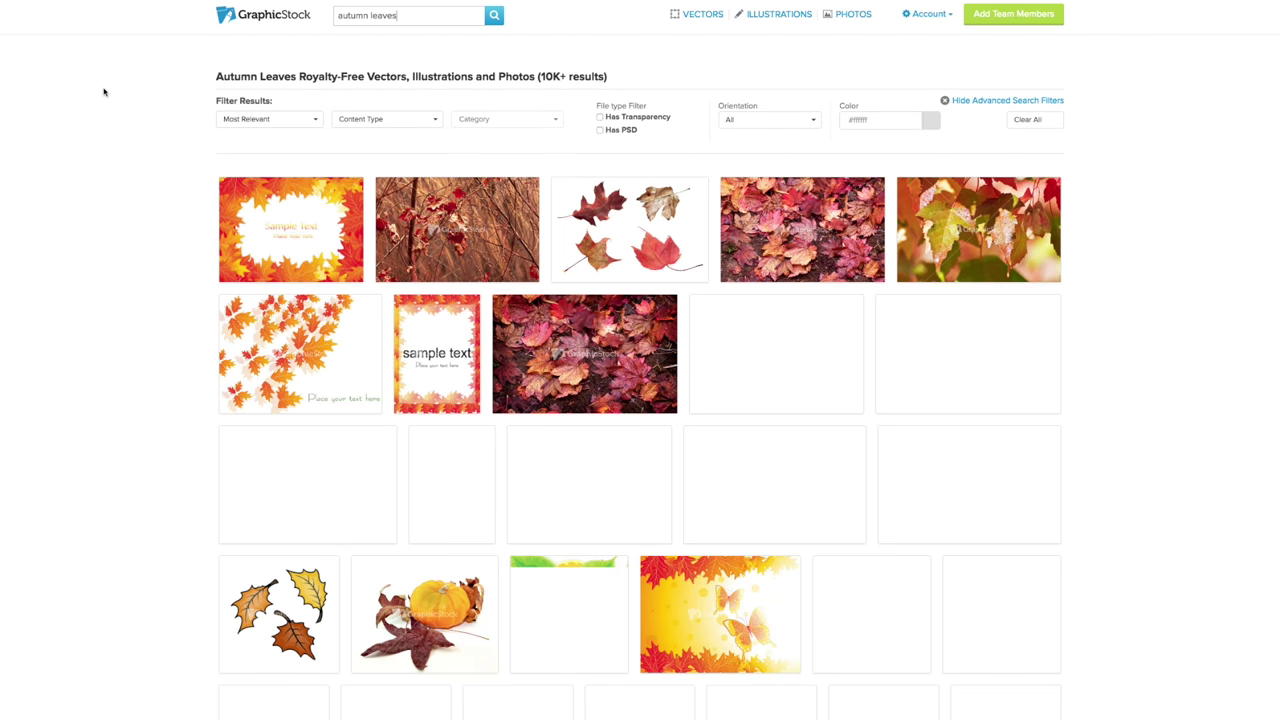
pyautogui.scroll(-5, 103, 92)
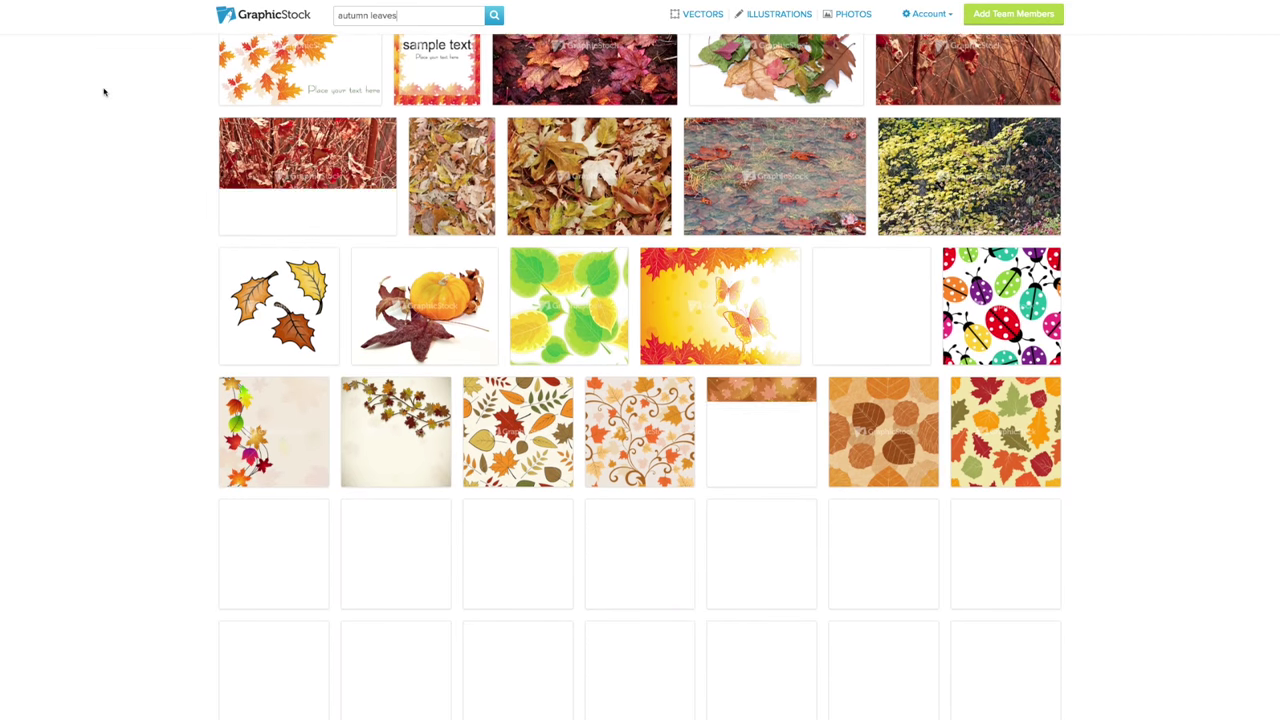
pyautogui.scroll(-5, 103, 92)
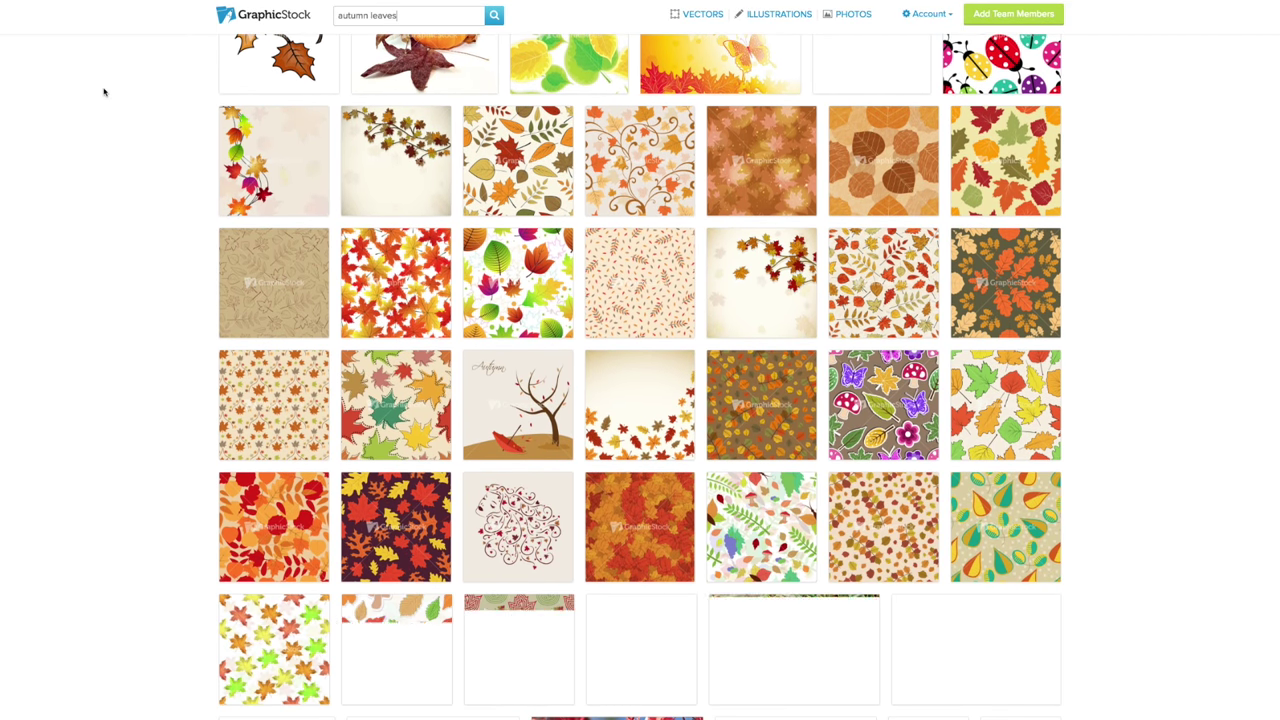
pyautogui.scroll(-4, 103, 92)
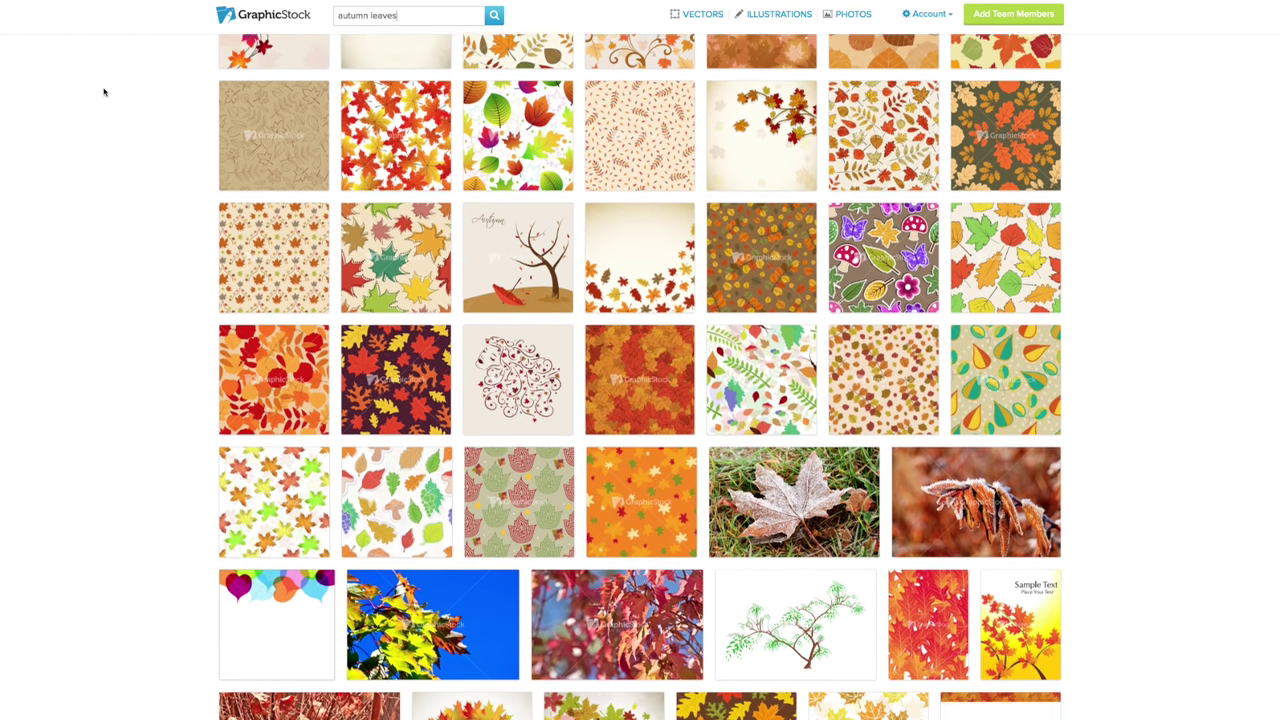
pyautogui.scroll(-5, 103, 92)
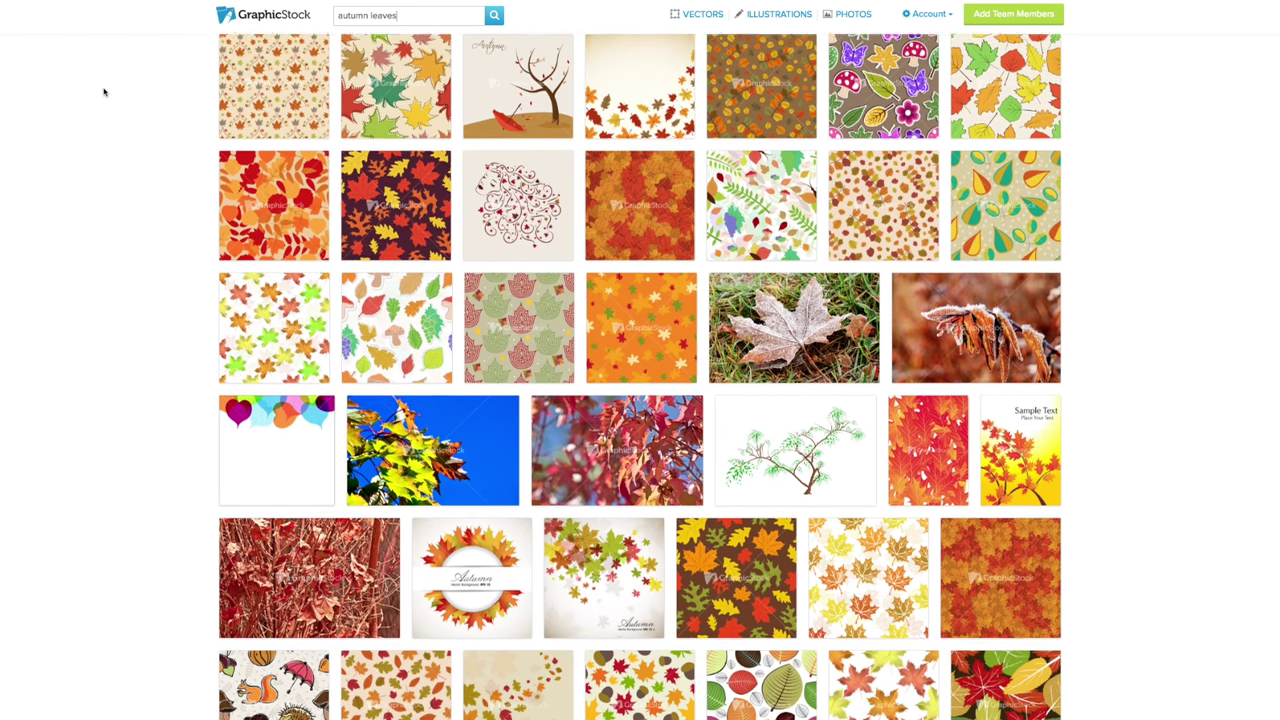
pyautogui.scroll(-2, 103, 92)
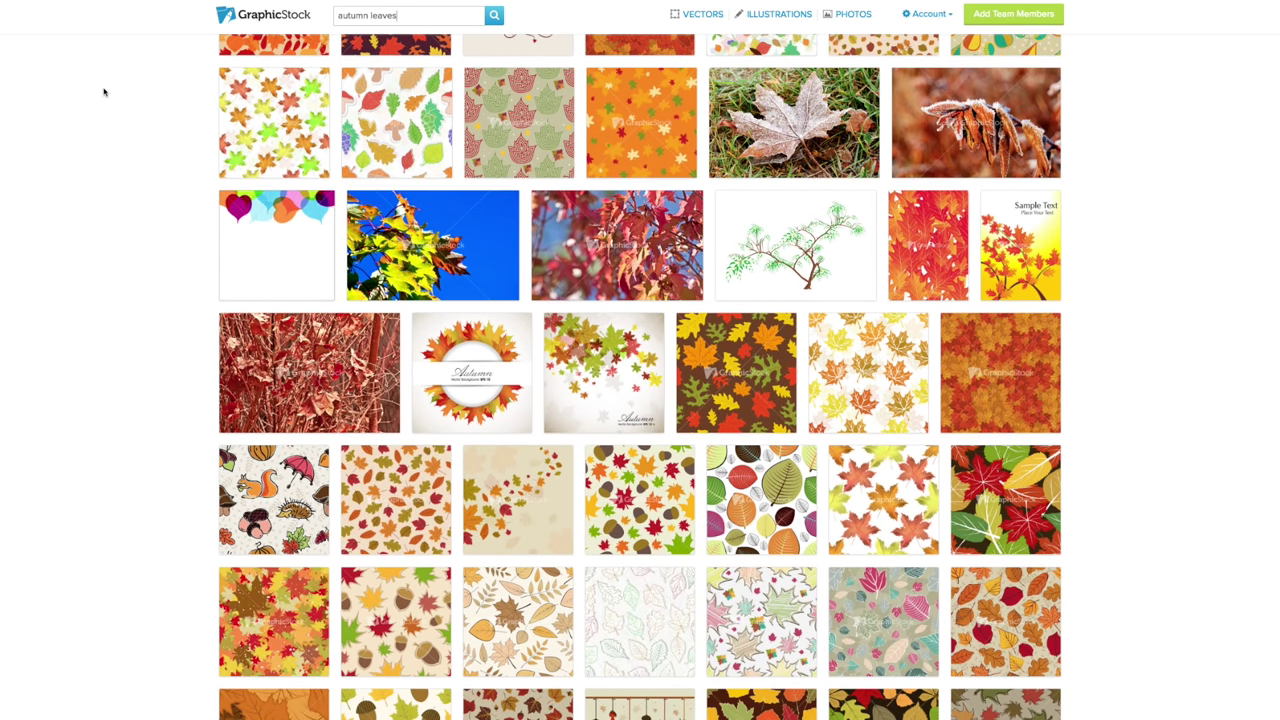
# Preview enlarged versions of individual autumn leaves images among the search results
pyautogui.moveTo(248, 149)
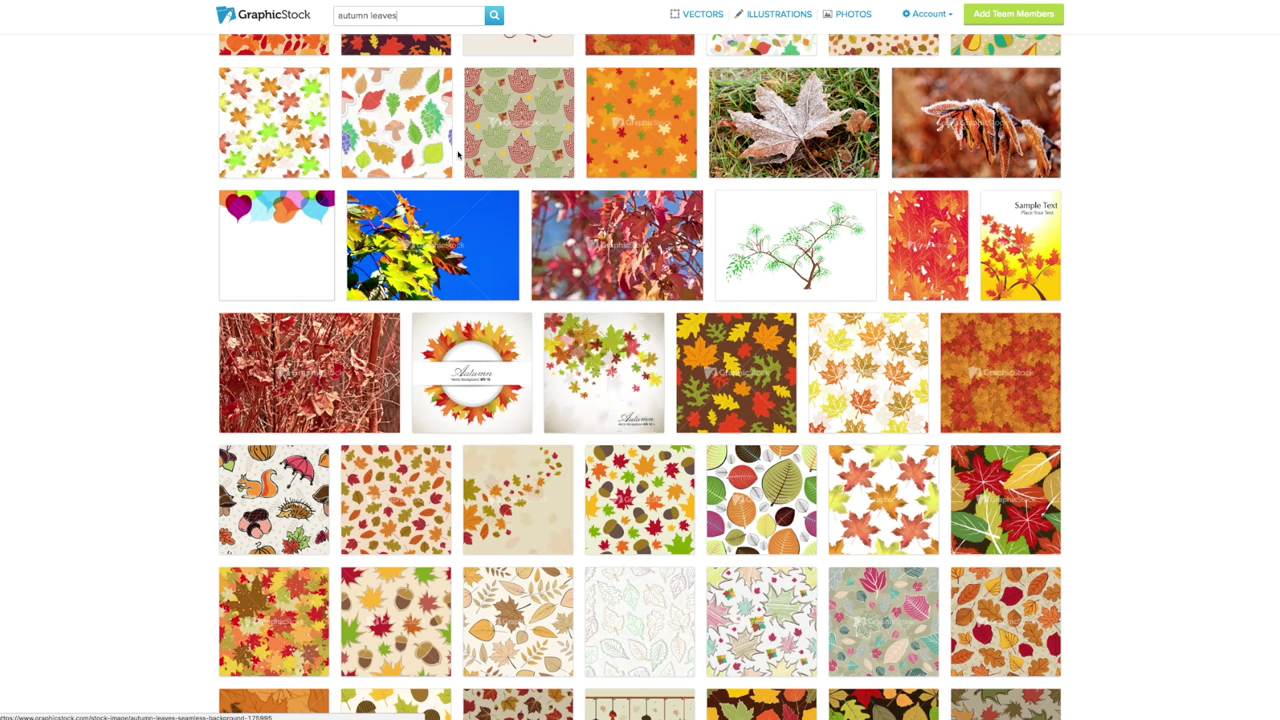
pyautogui.moveTo(487, 165)
pyautogui.scroll(-5, 600, 300)
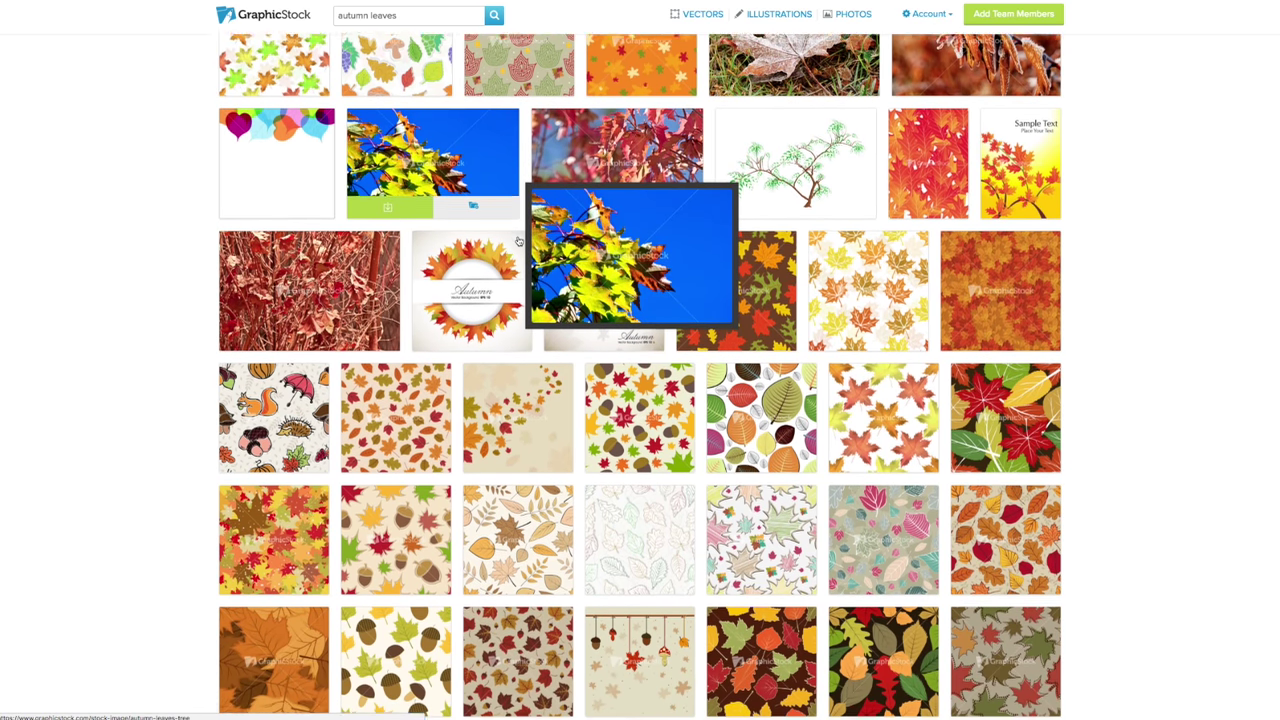
pyautogui.moveTo(729, 278)
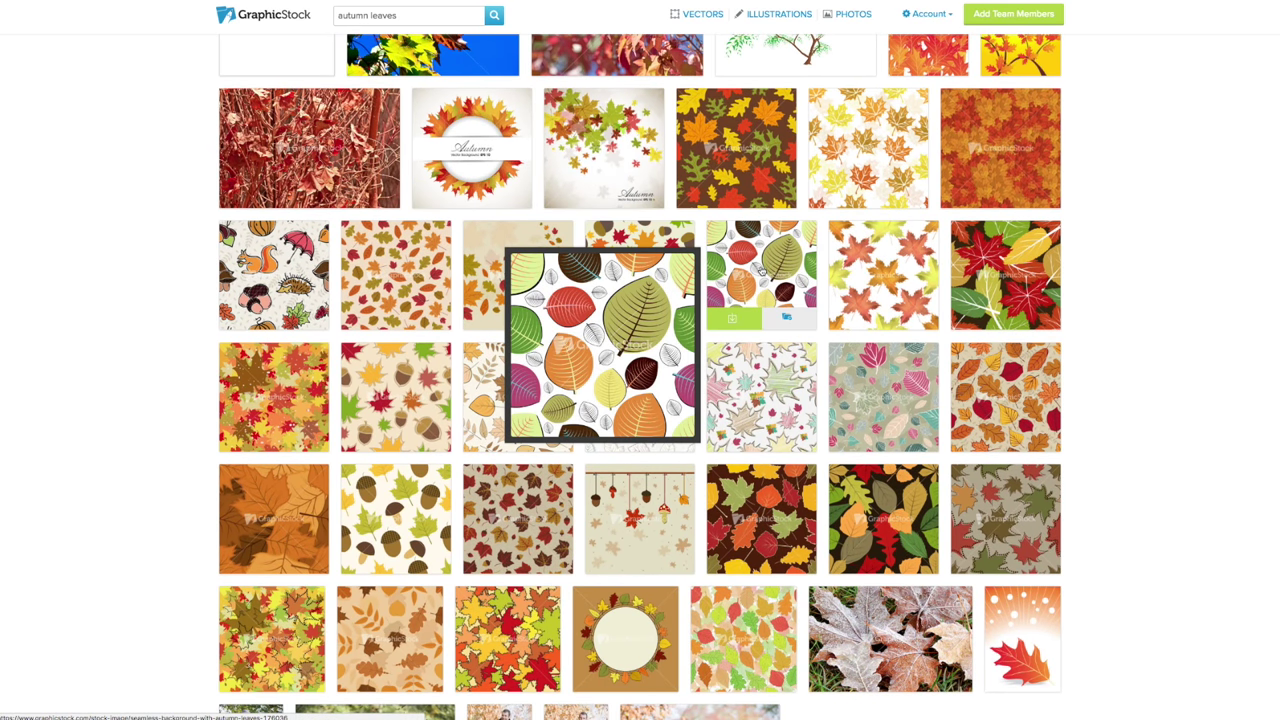
pyautogui.scroll(-6, 540, 300)
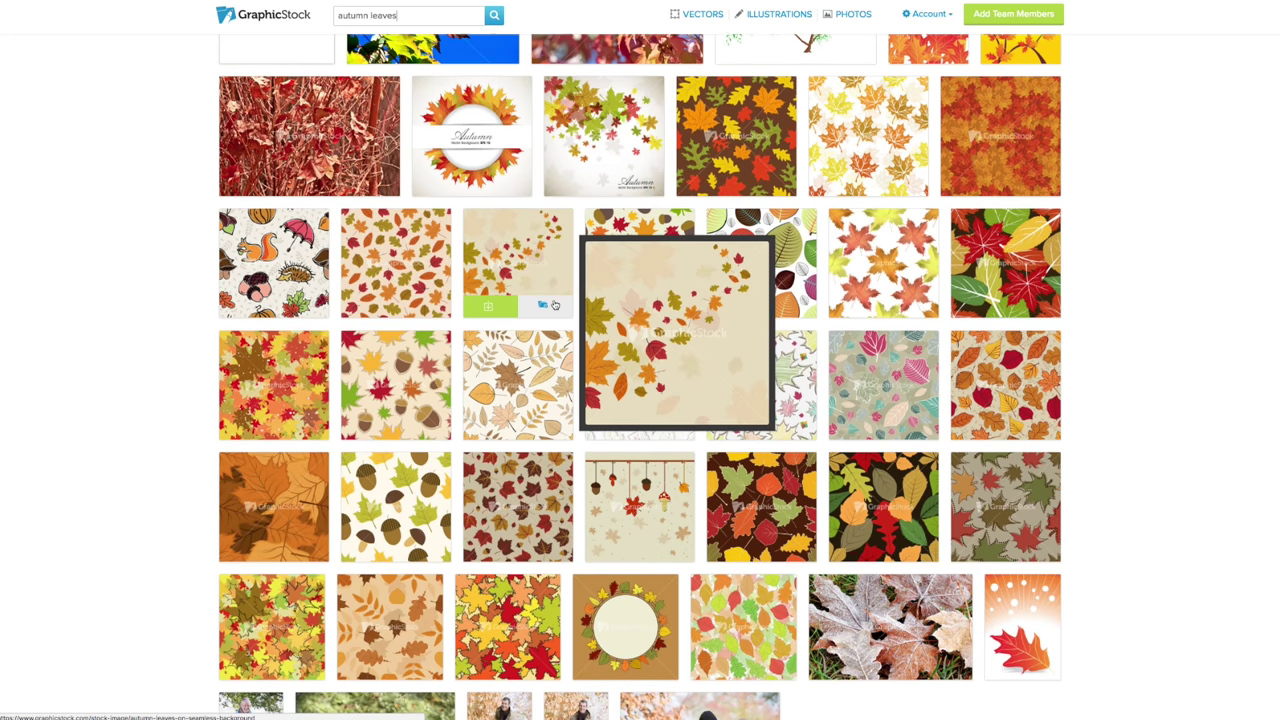
pyautogui.moveTo(551, 305)
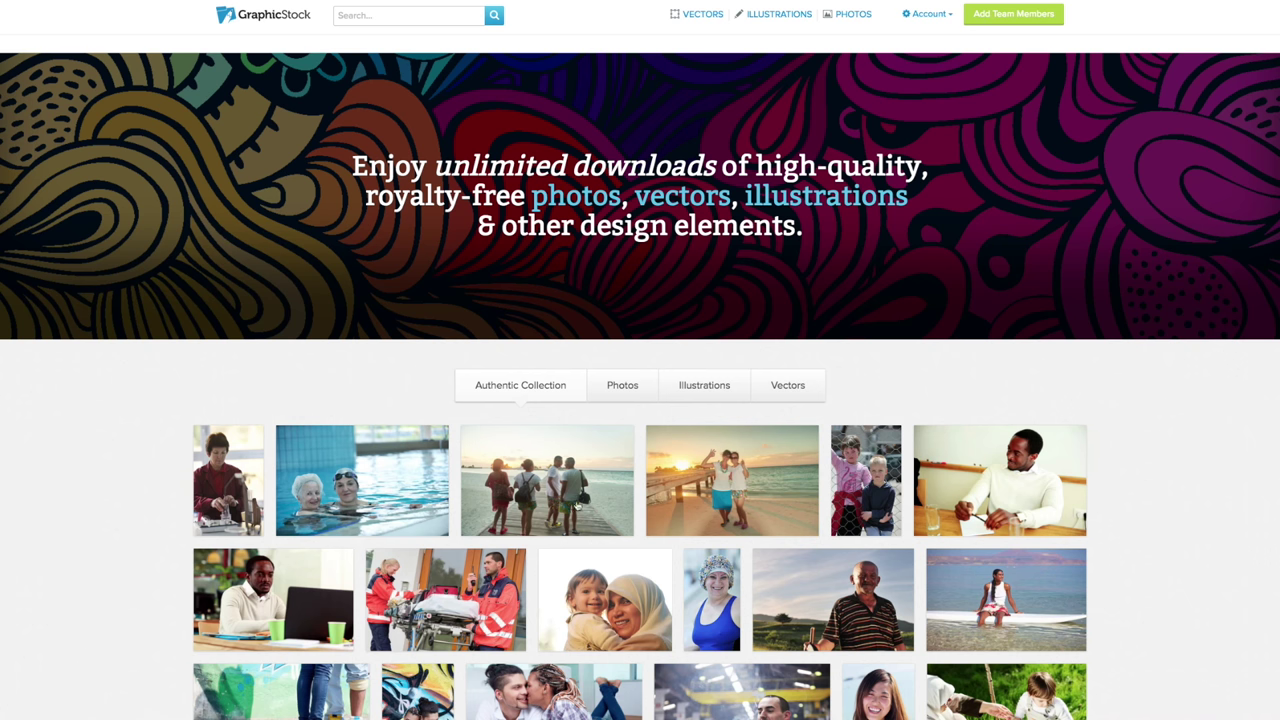
# Open the Vectors section and look over its categories
pyautogui.click(699, 15)
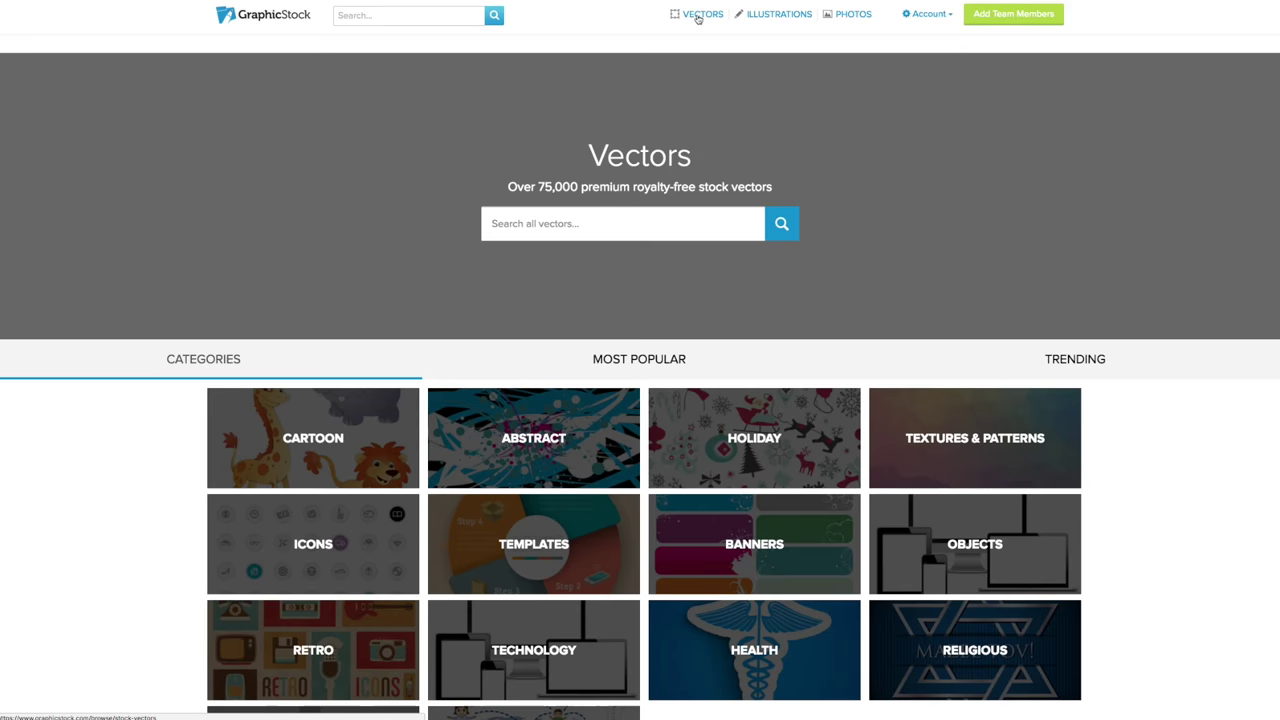
pyautogui.scroll(-2, 976, 114)
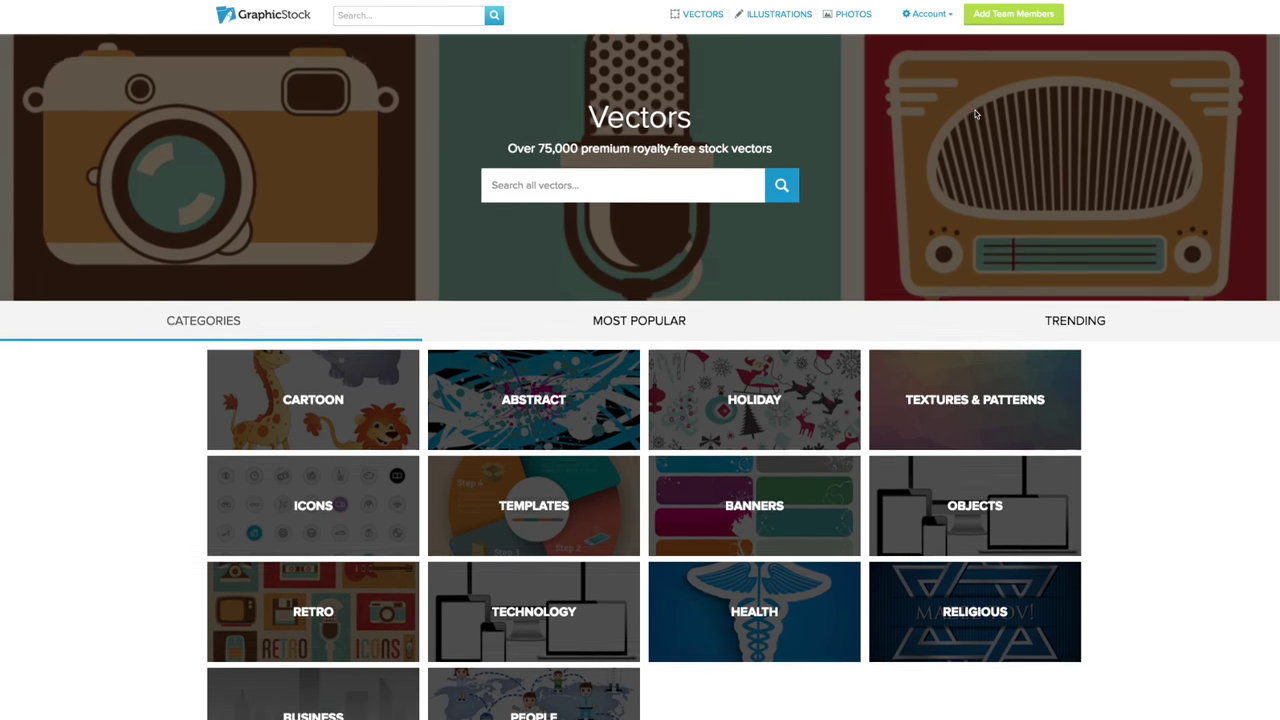
pyautogui.scroll(2, 976, 114)
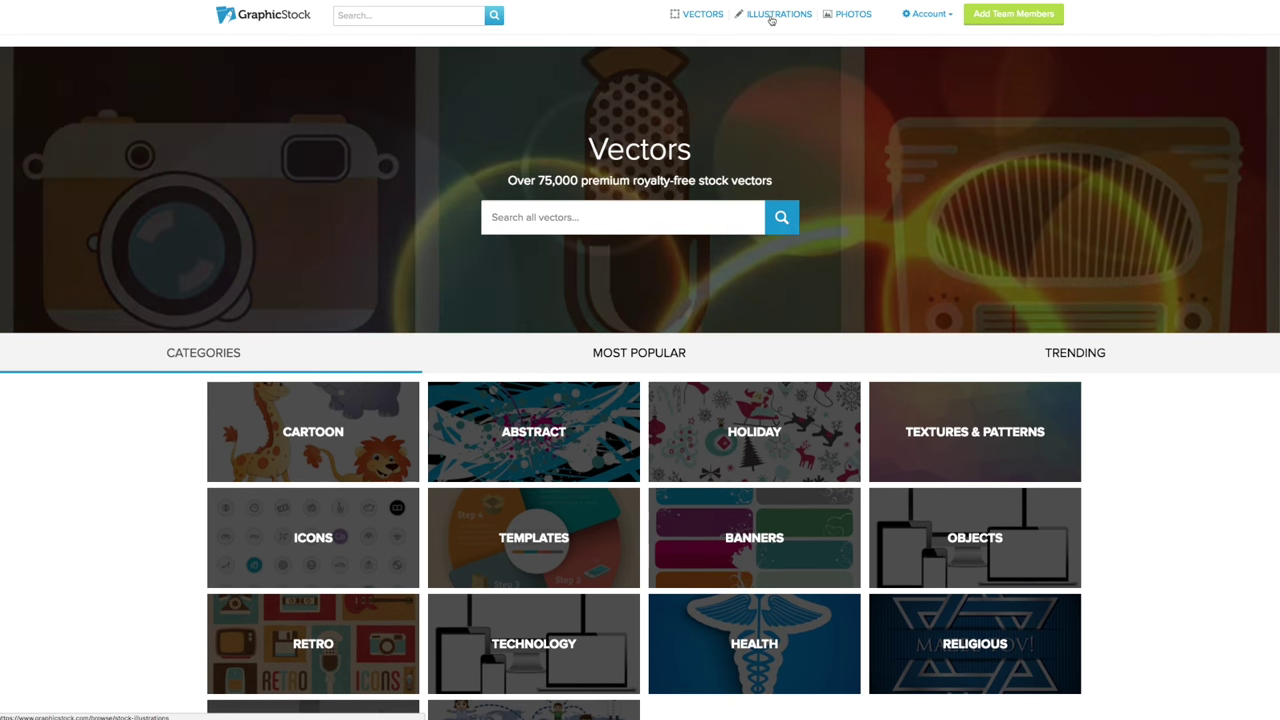
# Open the Illustrations section and look over its categories and popular searches
pyautogui.click(772, 15)
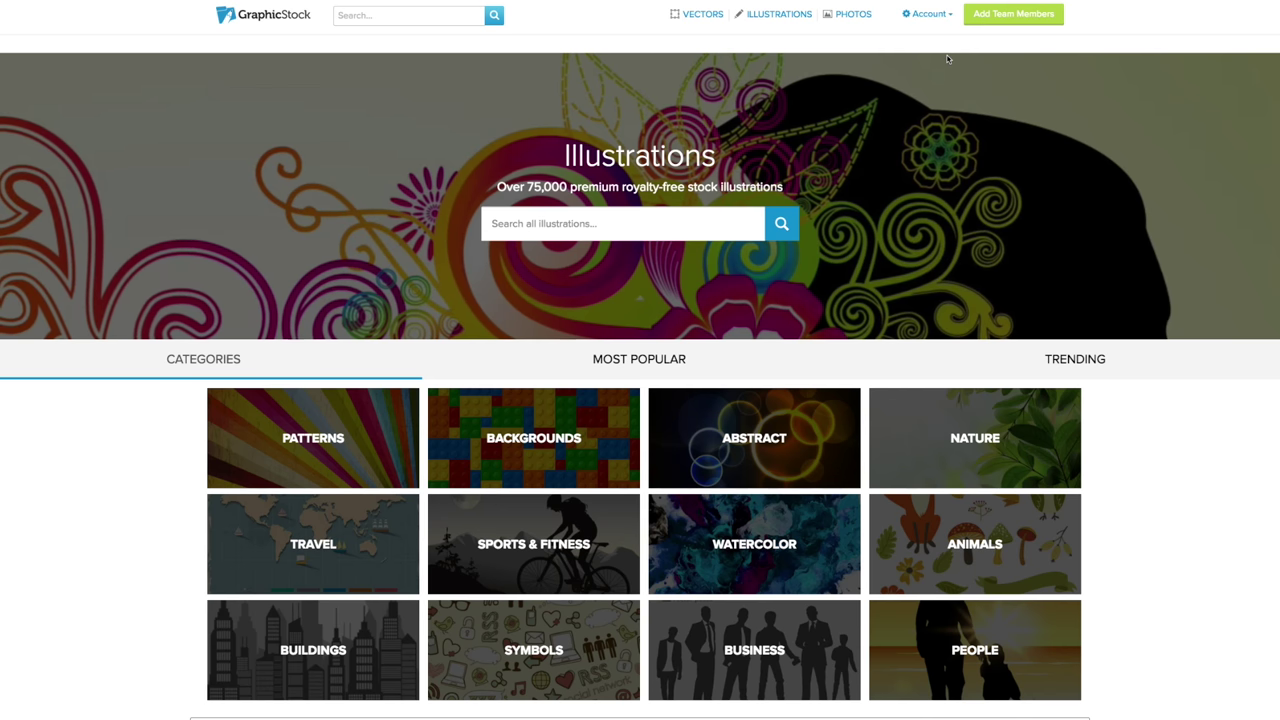
pyautogui.scroll(-3, 1017, 87)
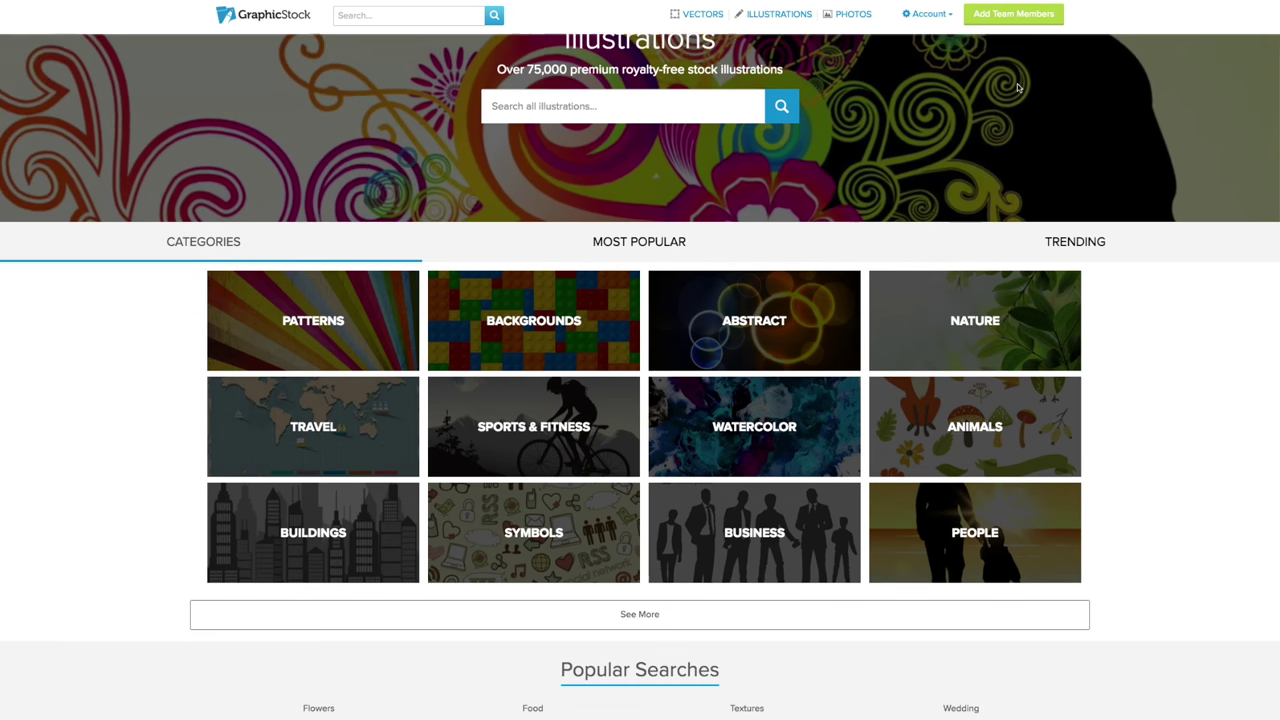
pyautogui.scroll(3, 1017, 87)
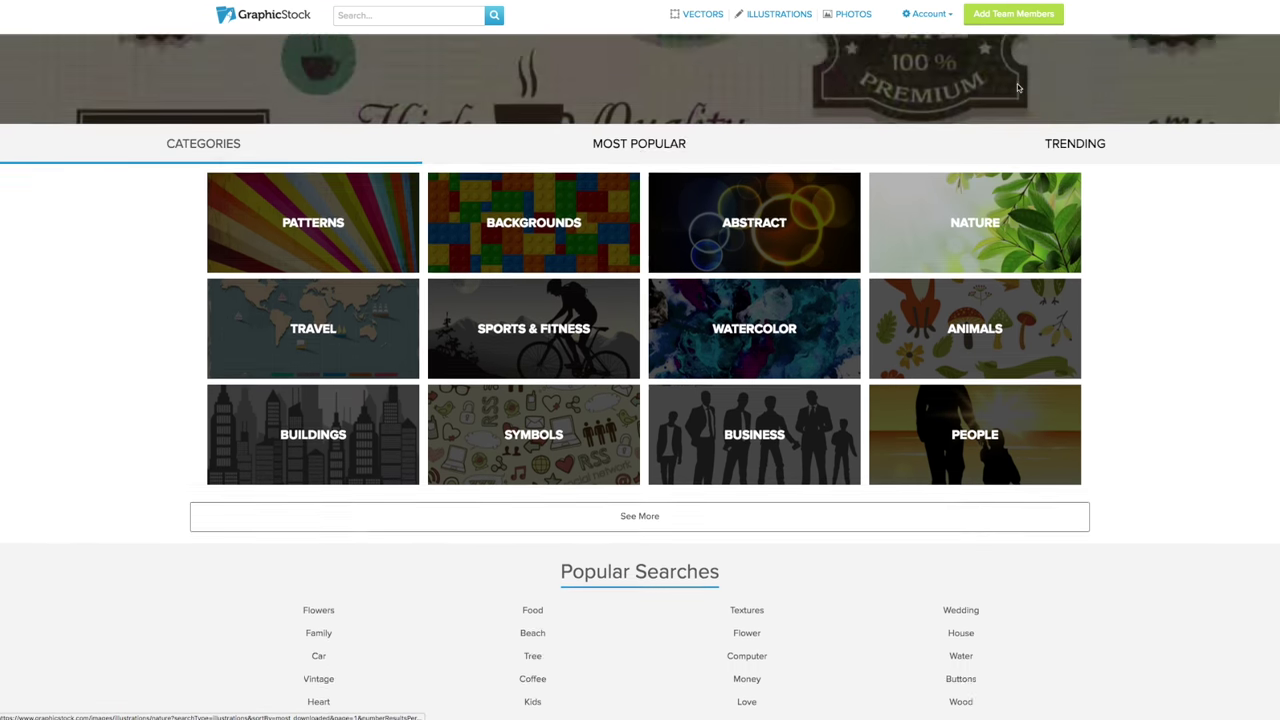
# Open the Photos section and look over its full set of categories
pyautogui.click(848, 16)
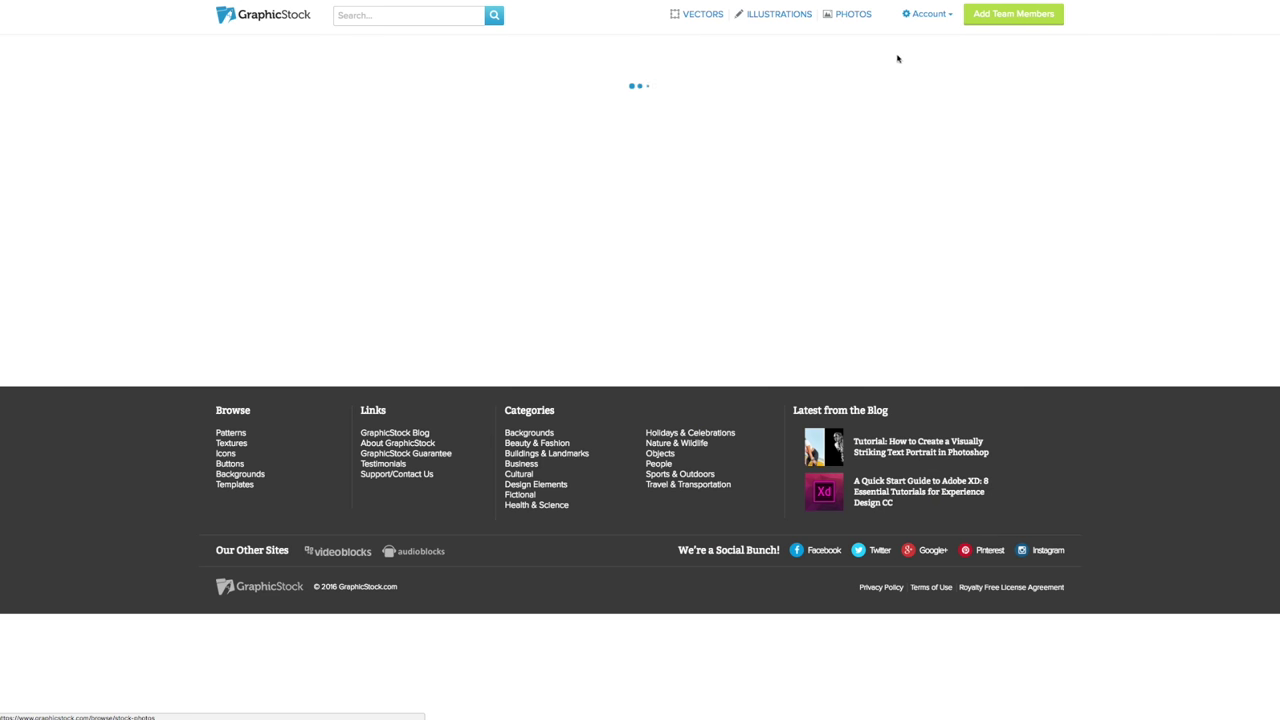
pyautogui.scroll(-5, 1098, 118)
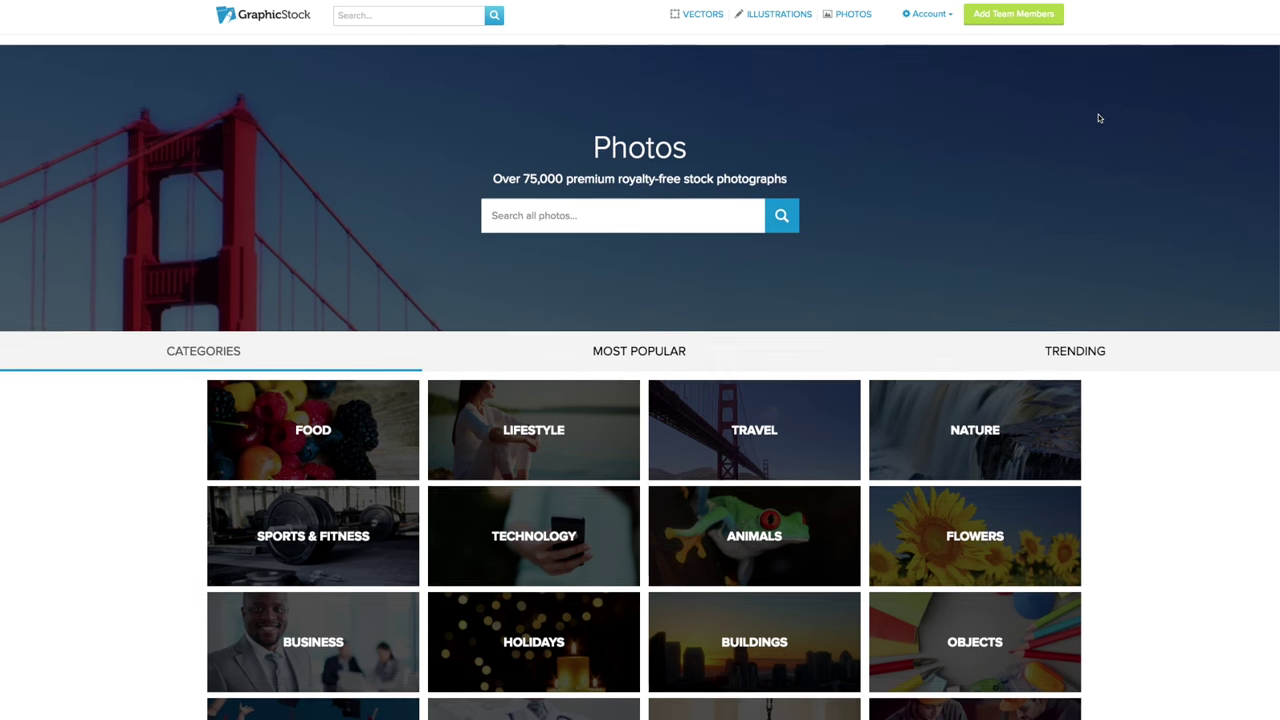
pyautogui.scroll(-1, 1098, 114)
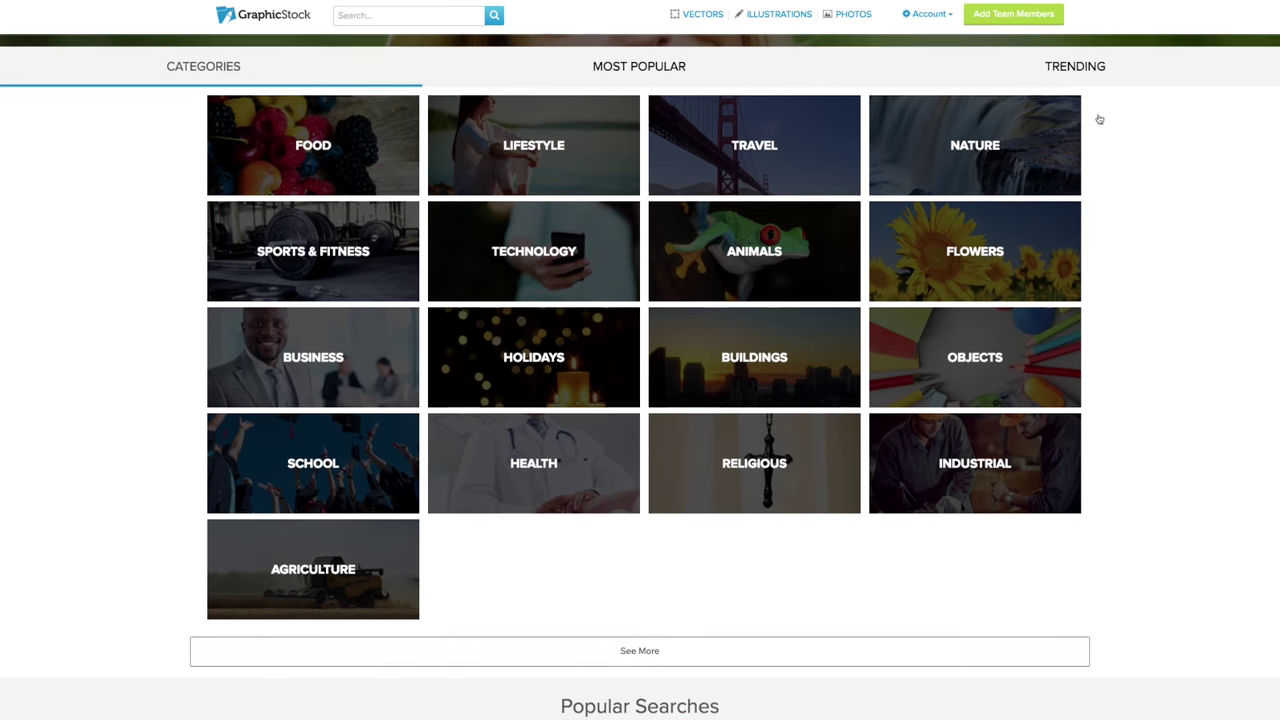
pyautogui.scroll(1, 1098, 119)
pyautogui.scroll(2, 1099, 119)
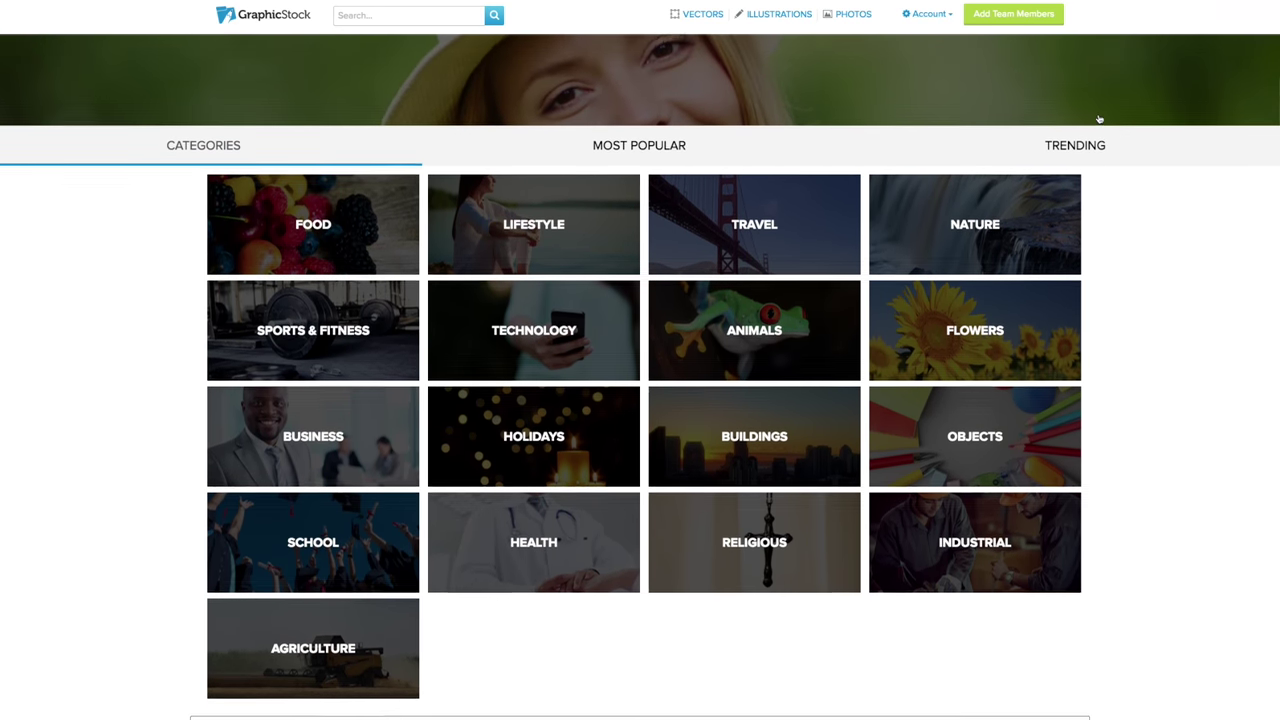
pyautogui.scroll(3, 1099, 119)
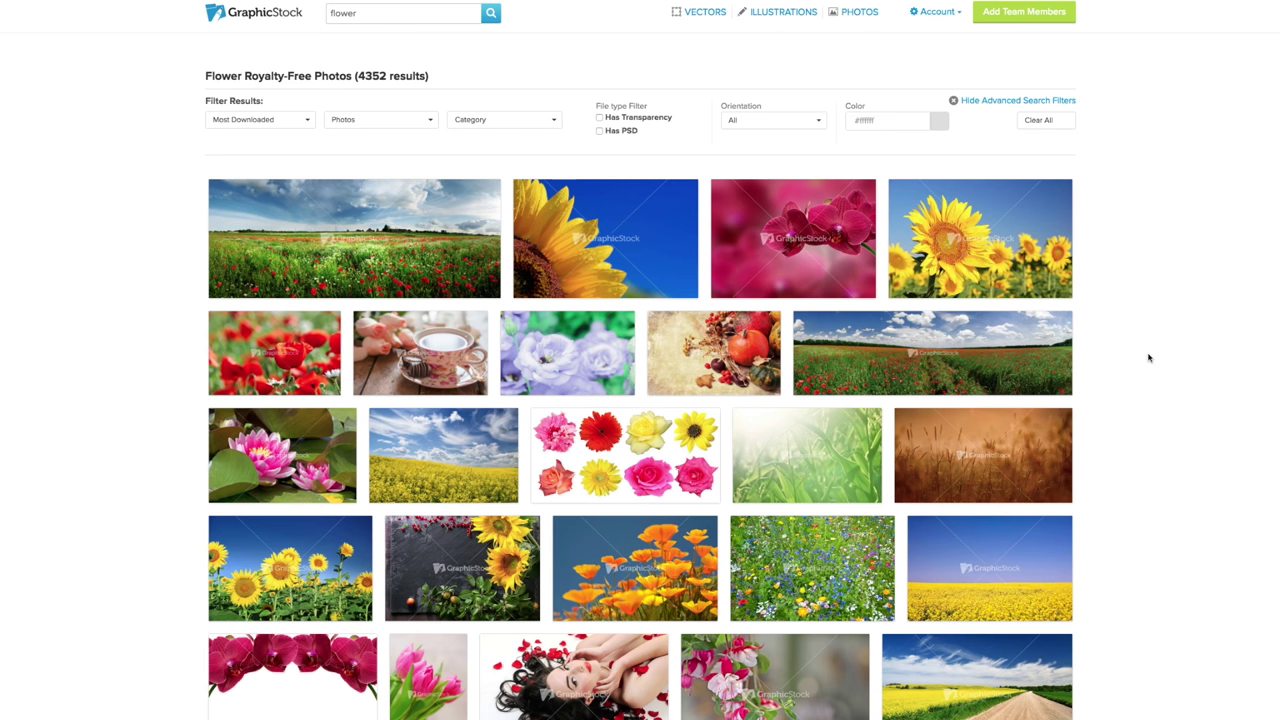
# Find the photo of orange poppies against a blue background in the flower results and download it as JPG
pyautogui.scroll(-1, 1148, 357)
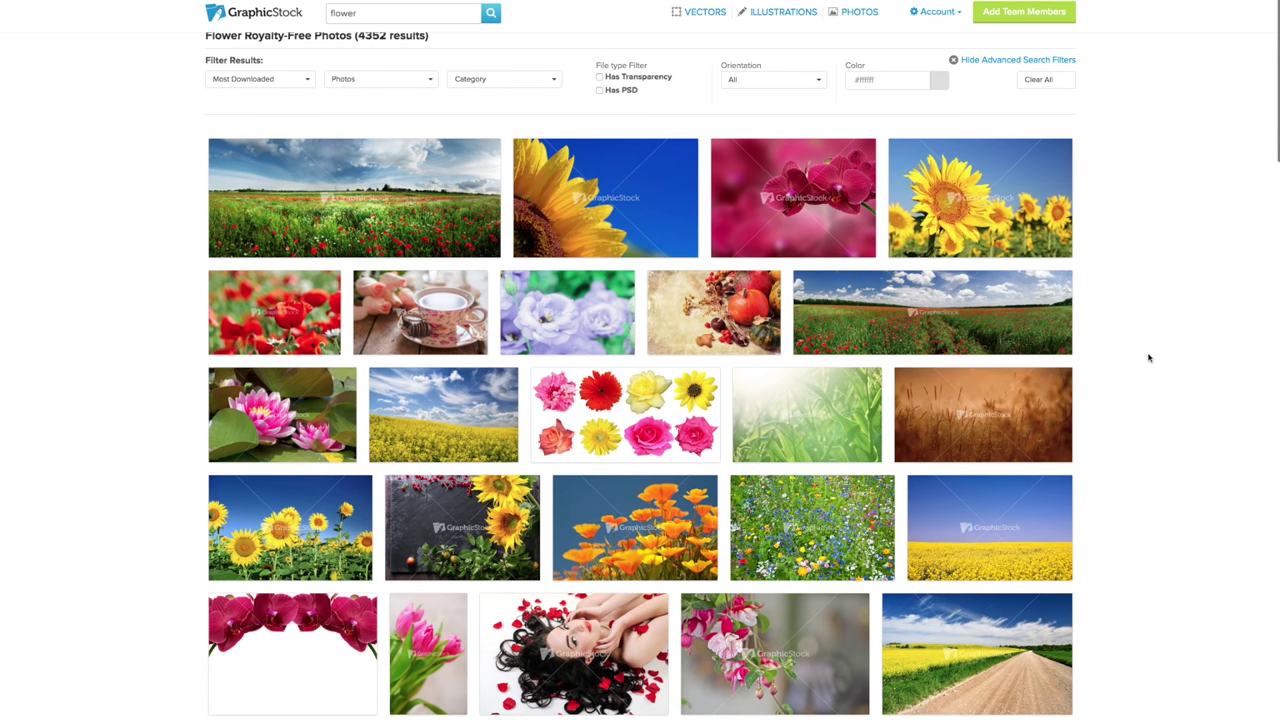
pyautogui.scroll(-5, 1148, 357)
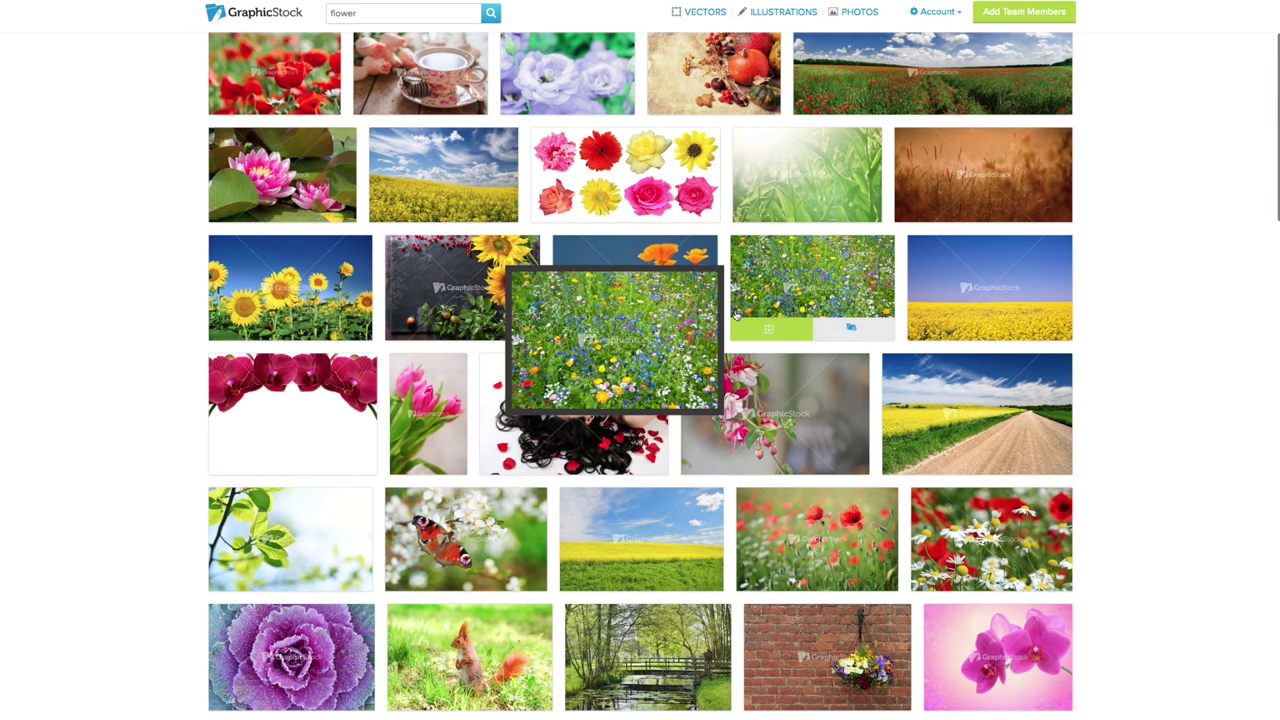
pyautogui.moveTo(643, 279)
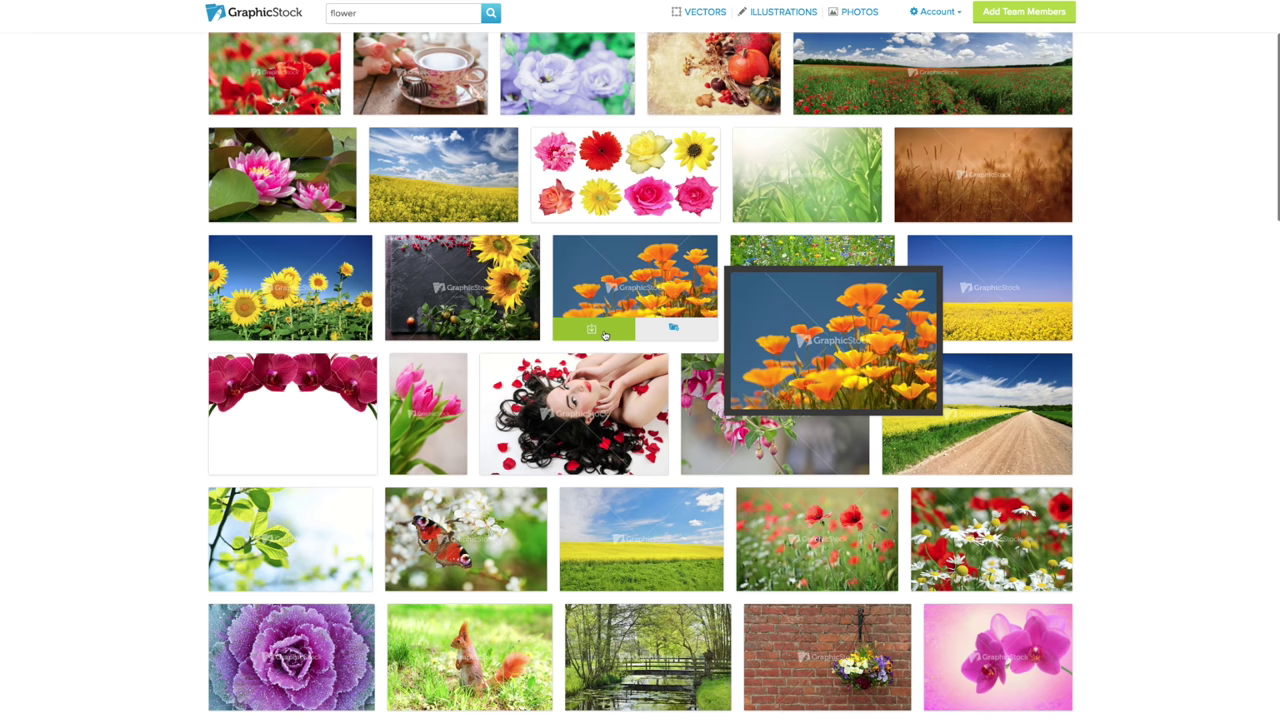
pyautogui.moveTo(997, 170)
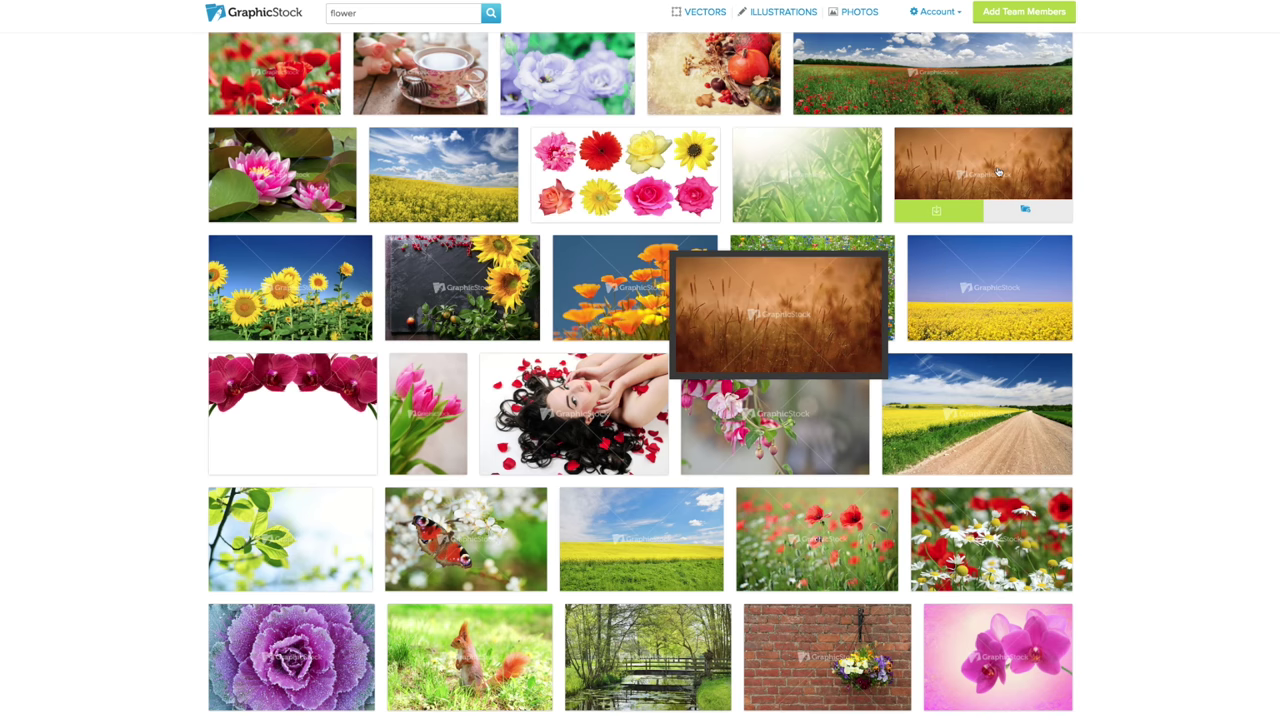
pyautogui.moveTo(601, 335)
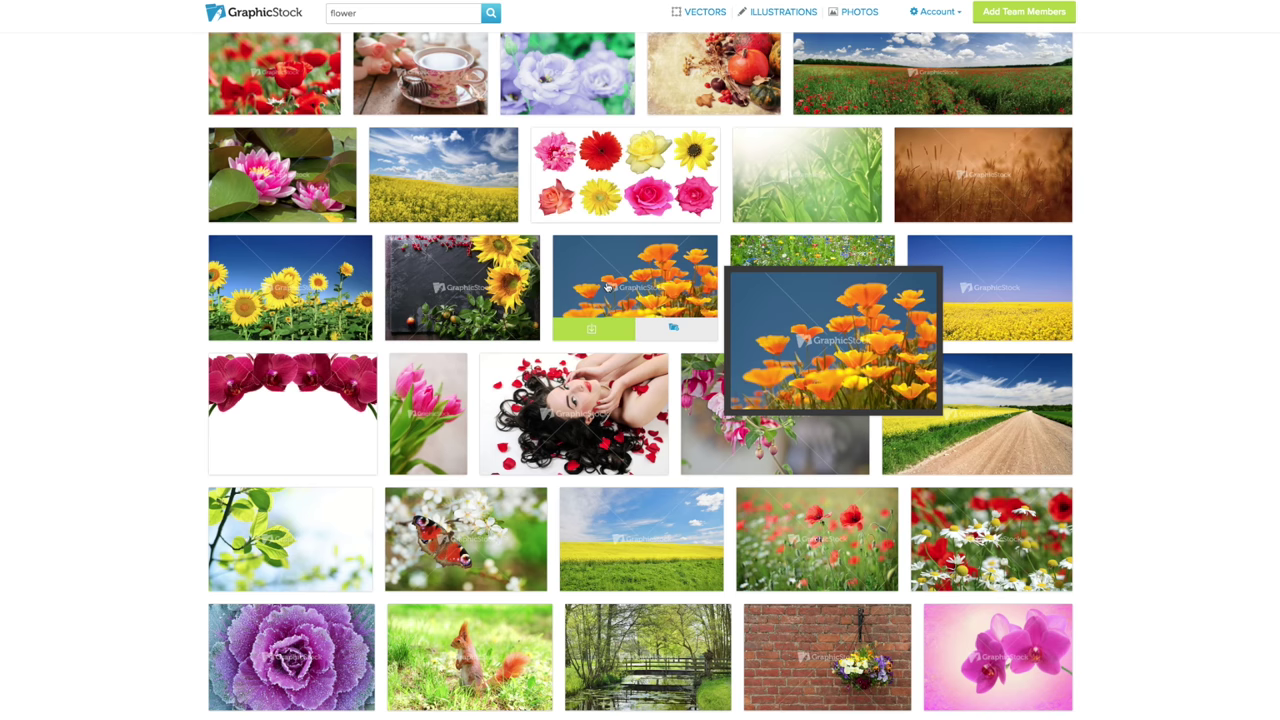
pyautogui.click(606, 286)
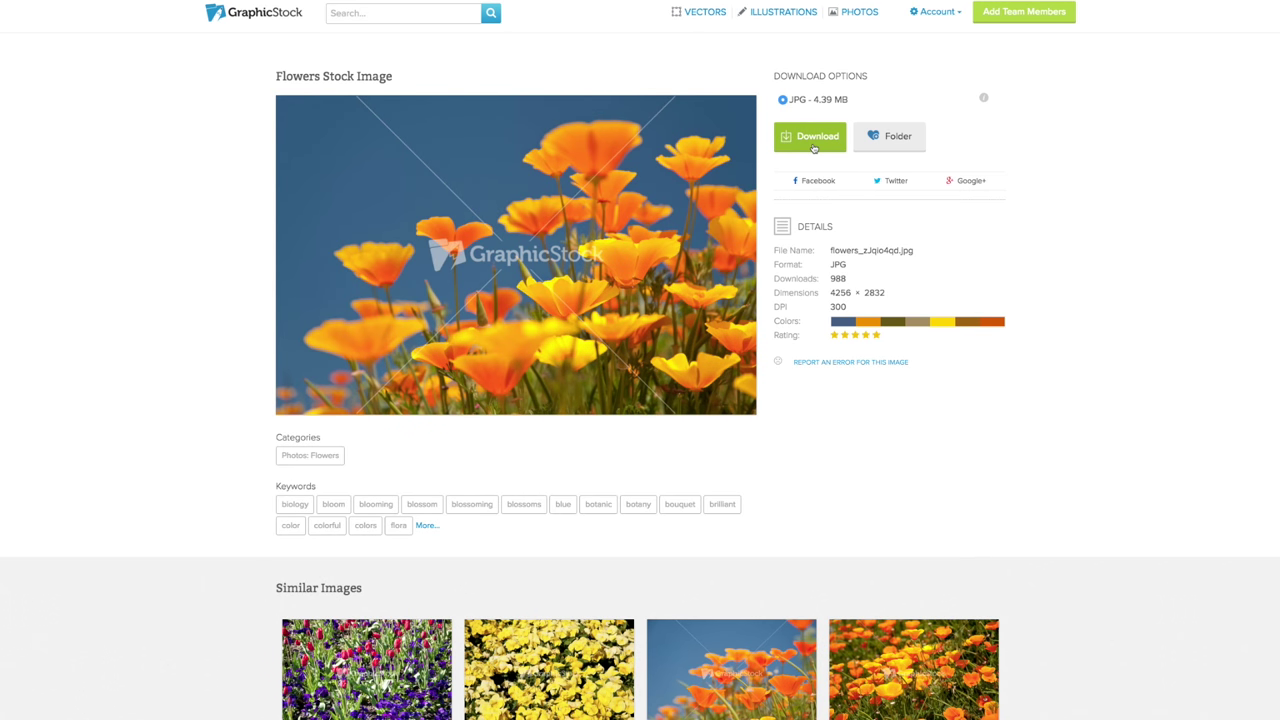
pyautogui.click(813, 140)
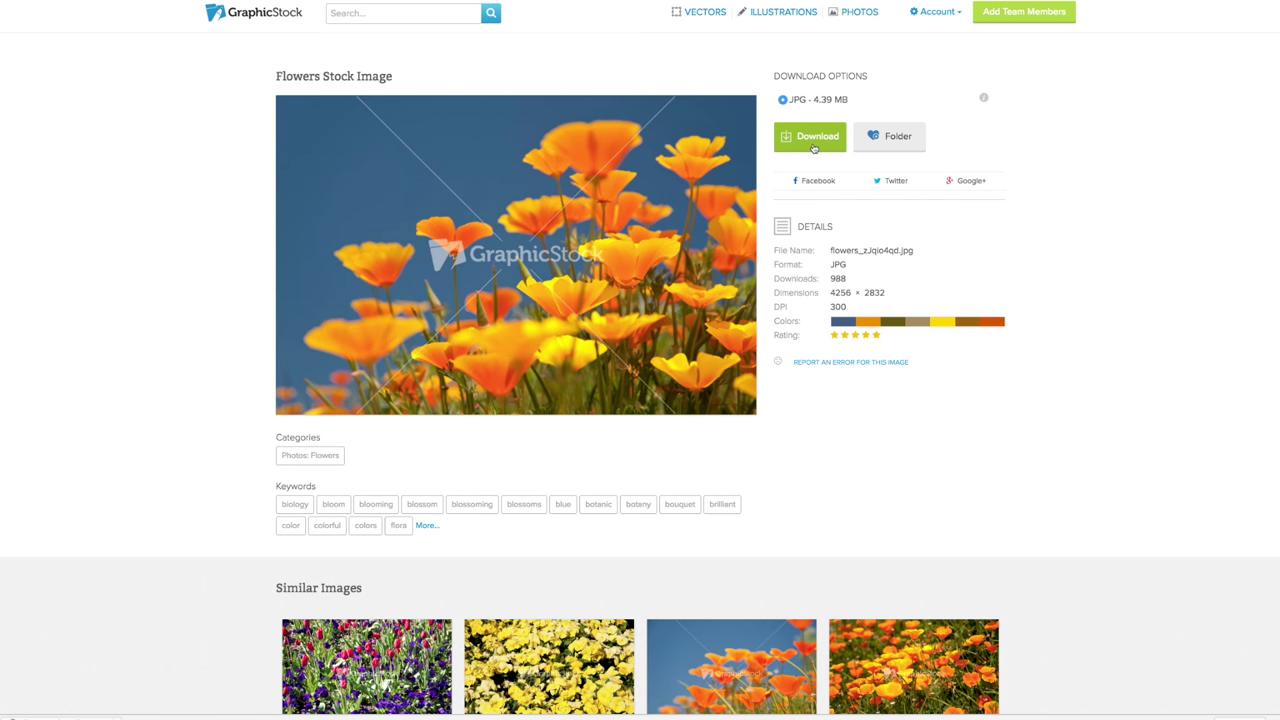
# Return to the flower photo results and examine the remaining images down to the end of the first page
pyautogui.hotkey('alt', 'Left')
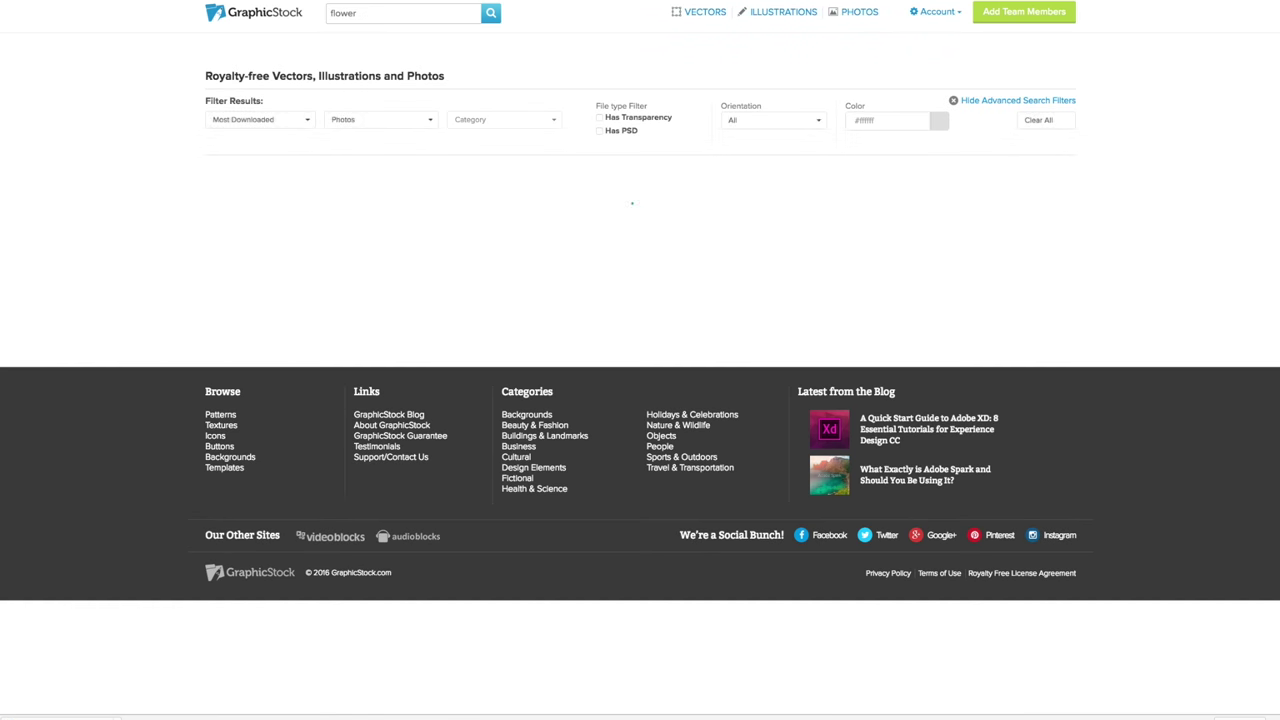
pyautogui.scroll(-2, 166, 95)
pyautogui.scroll(-6, 168, 96)
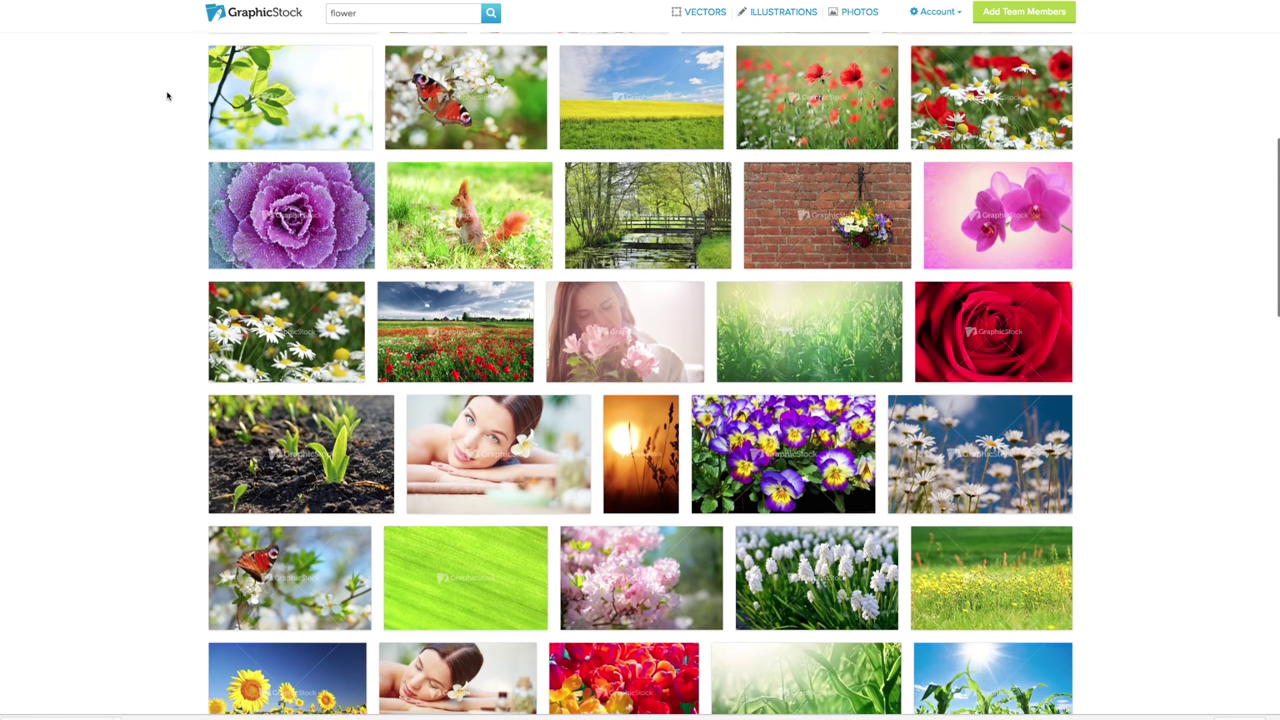
pyautogui.moveTo(292, 210)
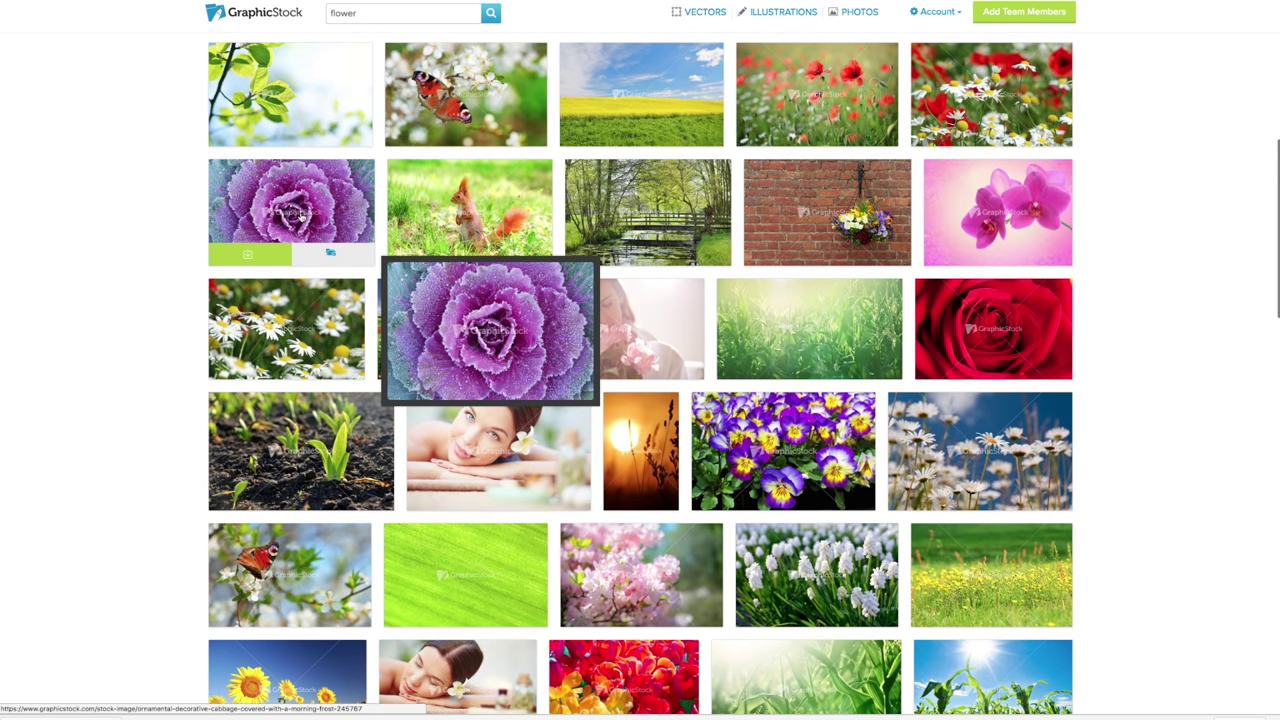
pyautogui.scroll(-2, 292, 210)
pyautogui.scroll(-1, 291, 215)
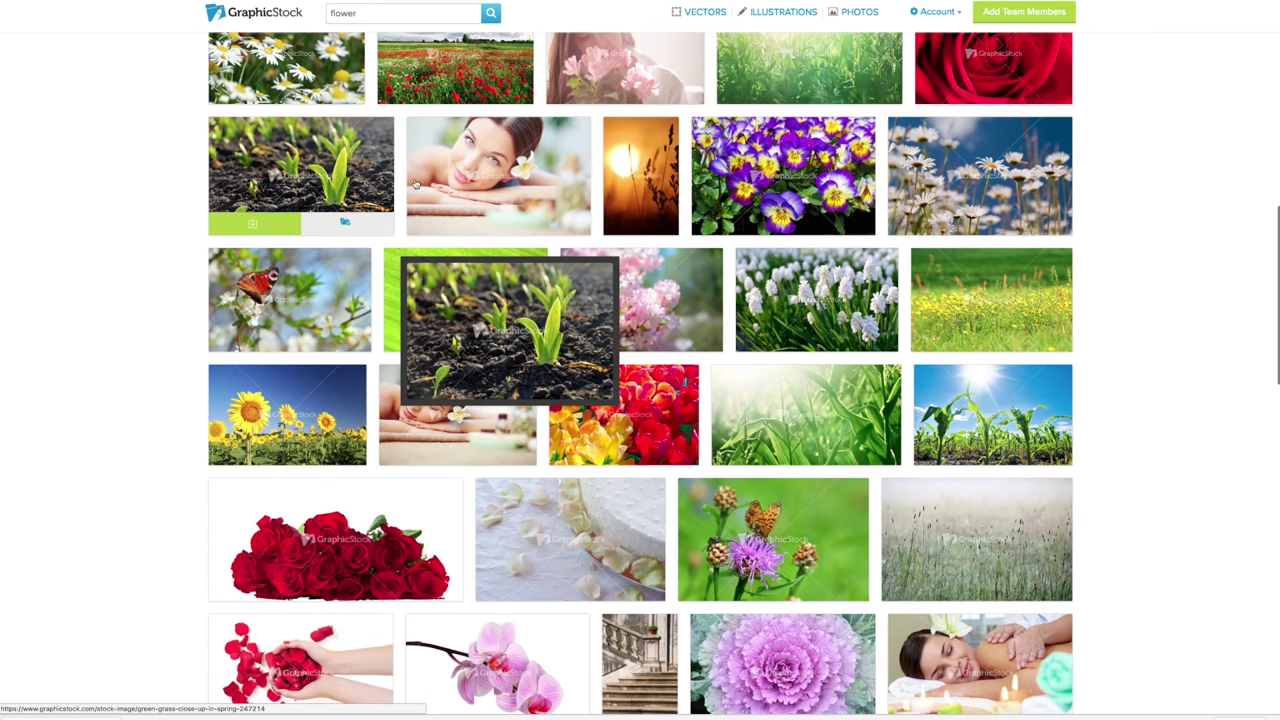
pyautogui.moveTo(694, 270)
pyautogui.scroll(-6, 610, 282)
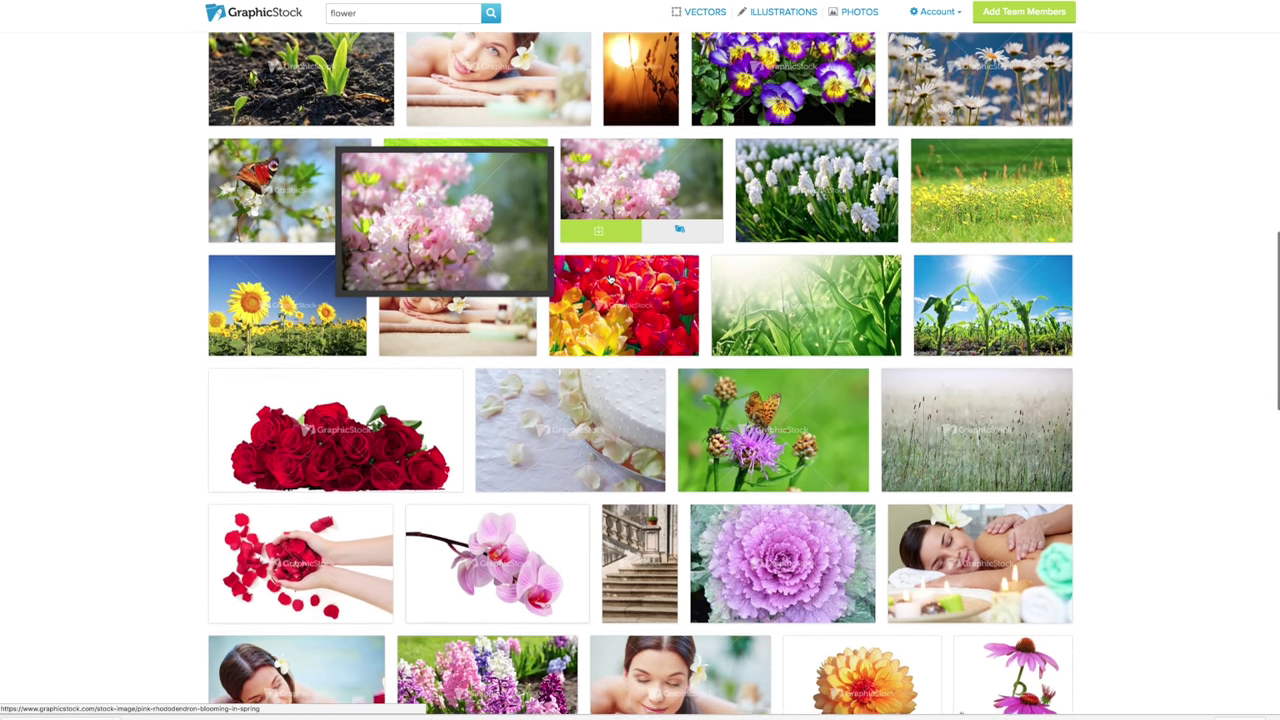
pyautogui.scroll(-4, 610, 278)
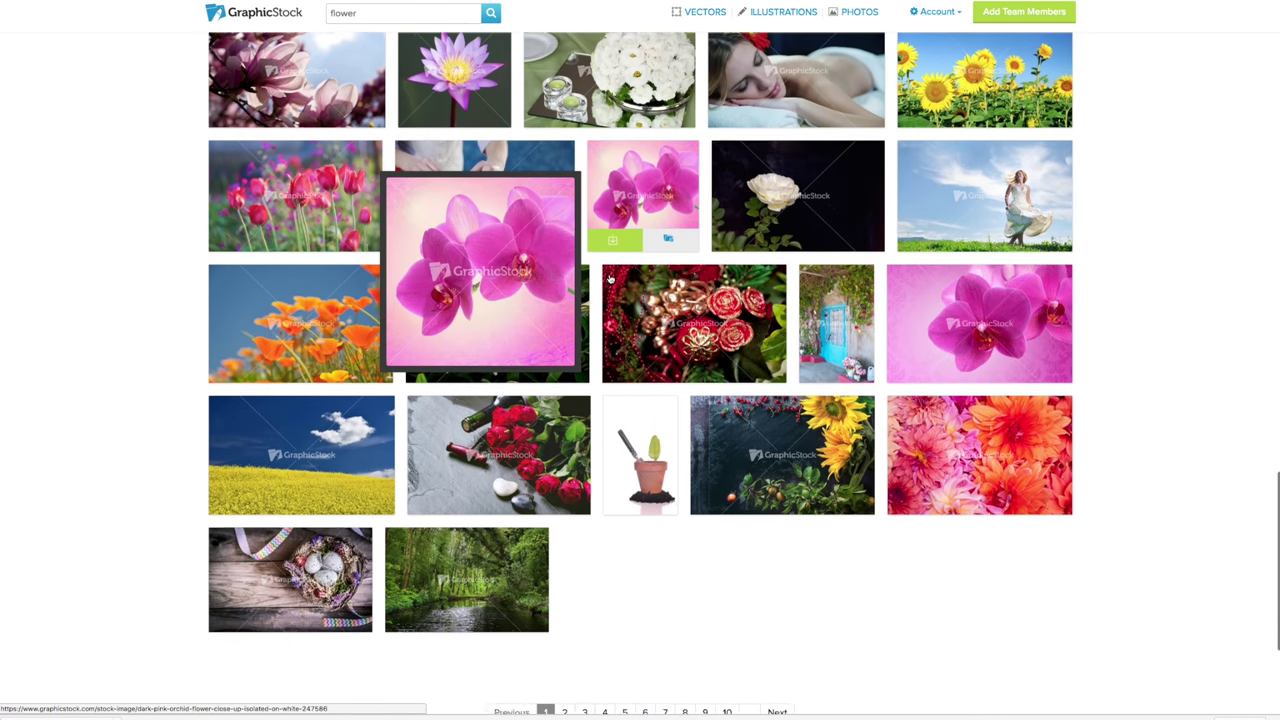
# Open the photo of pink and orange dahlias titled Madeira from the flower results and download it as JPG
pyautogui.scroll(-1, 610, 278)
pyautogui.moveTo(978, 300)
pyautogui.click(976, 326)
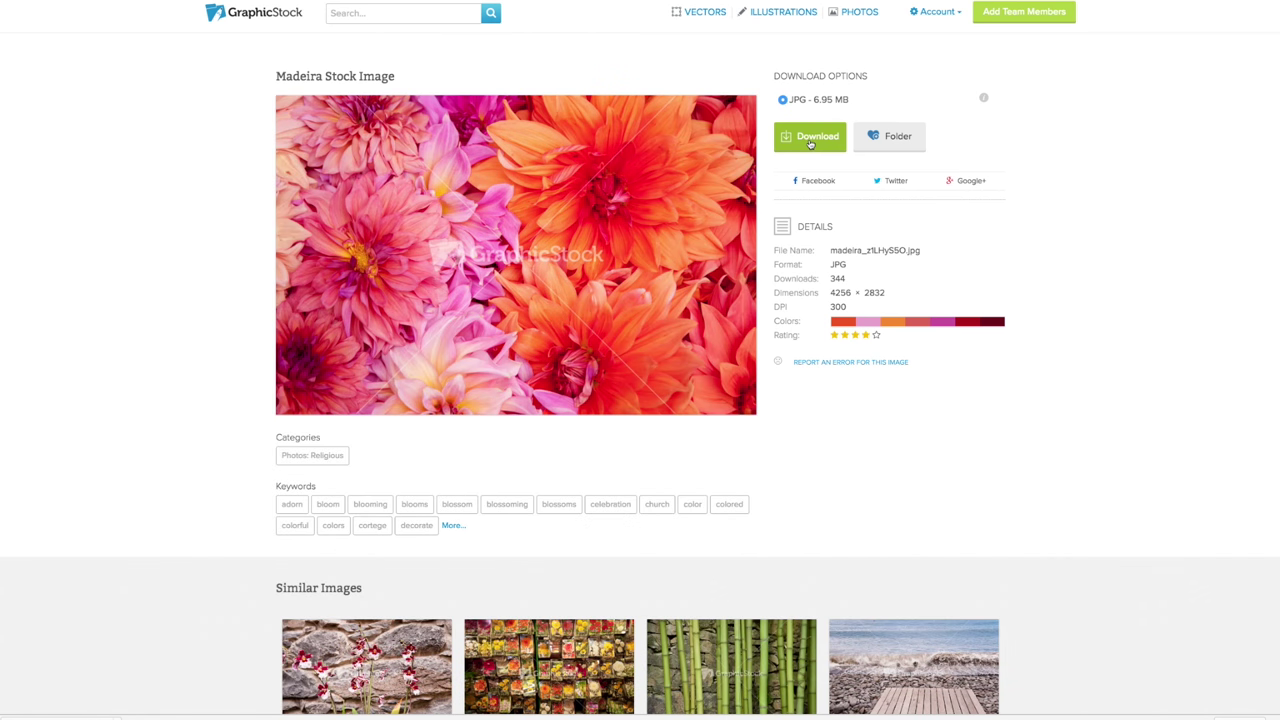
pyautogui.click(810, 140)
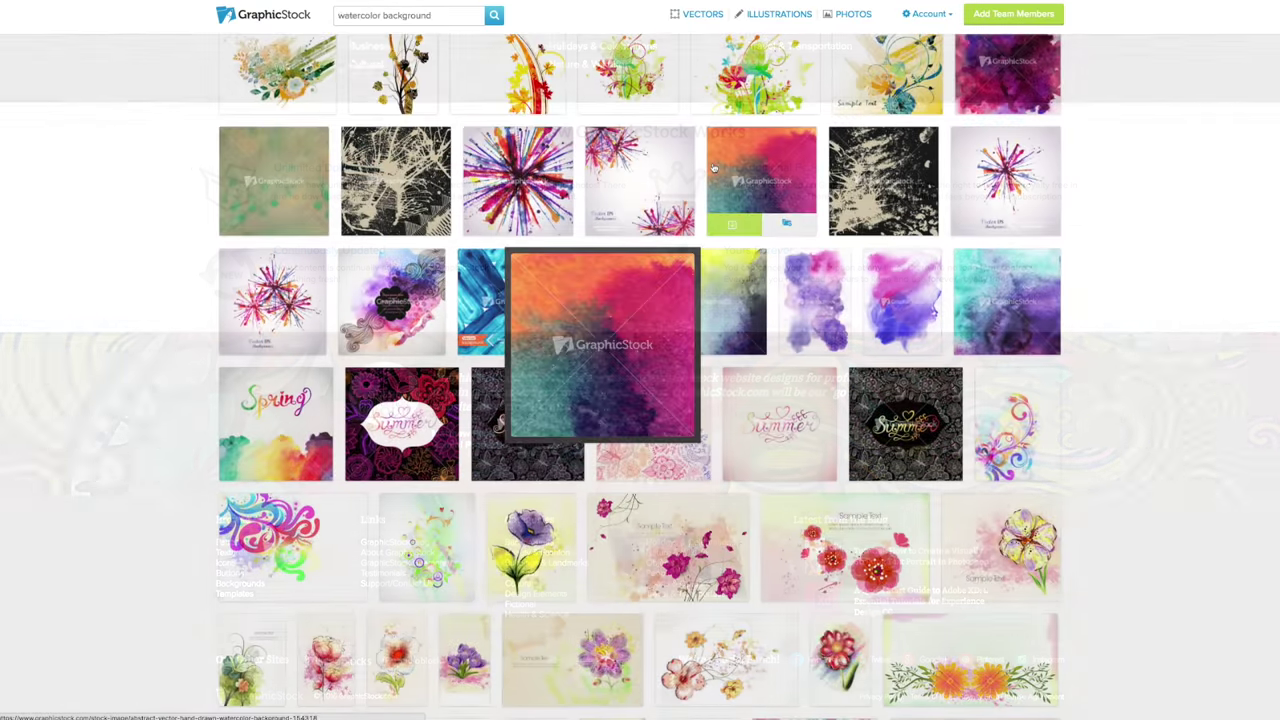
# Look over the watercolor background results, open the page of the yellow and pink watercolor image and return to the results
pyautogui.scroll(-1, 713, 168)
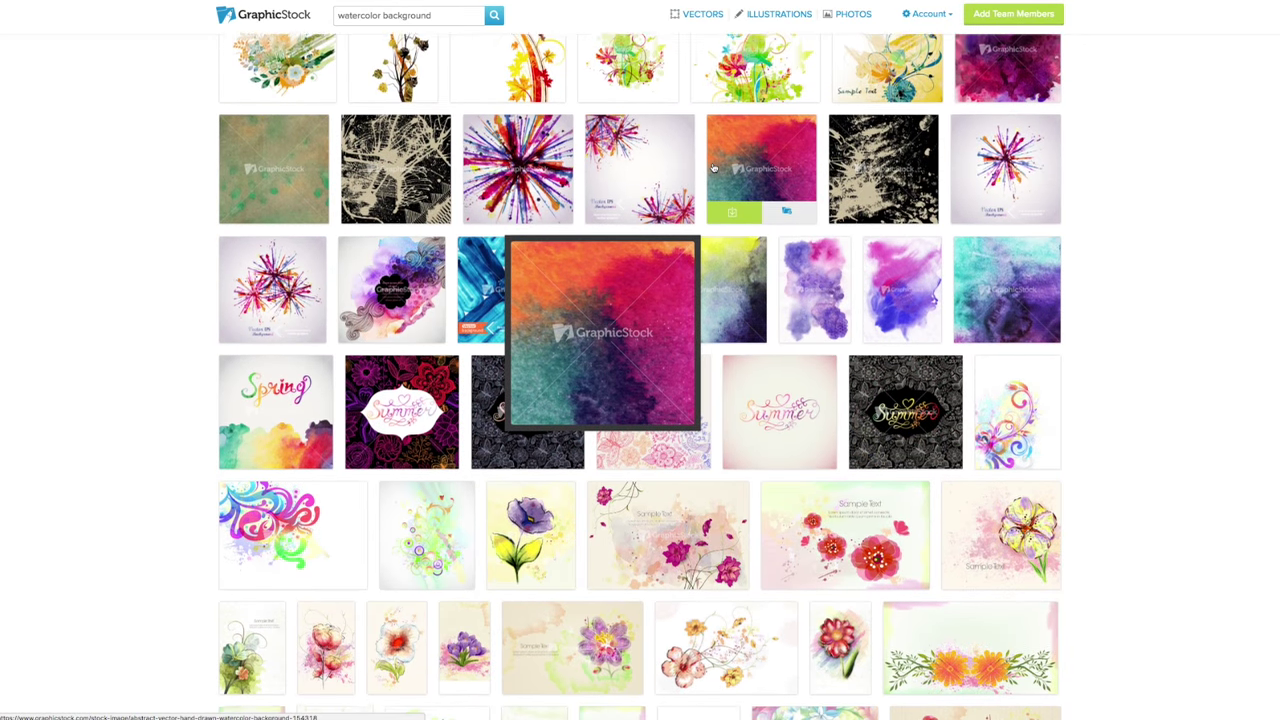
pyautogui.moveTo(968, 248)
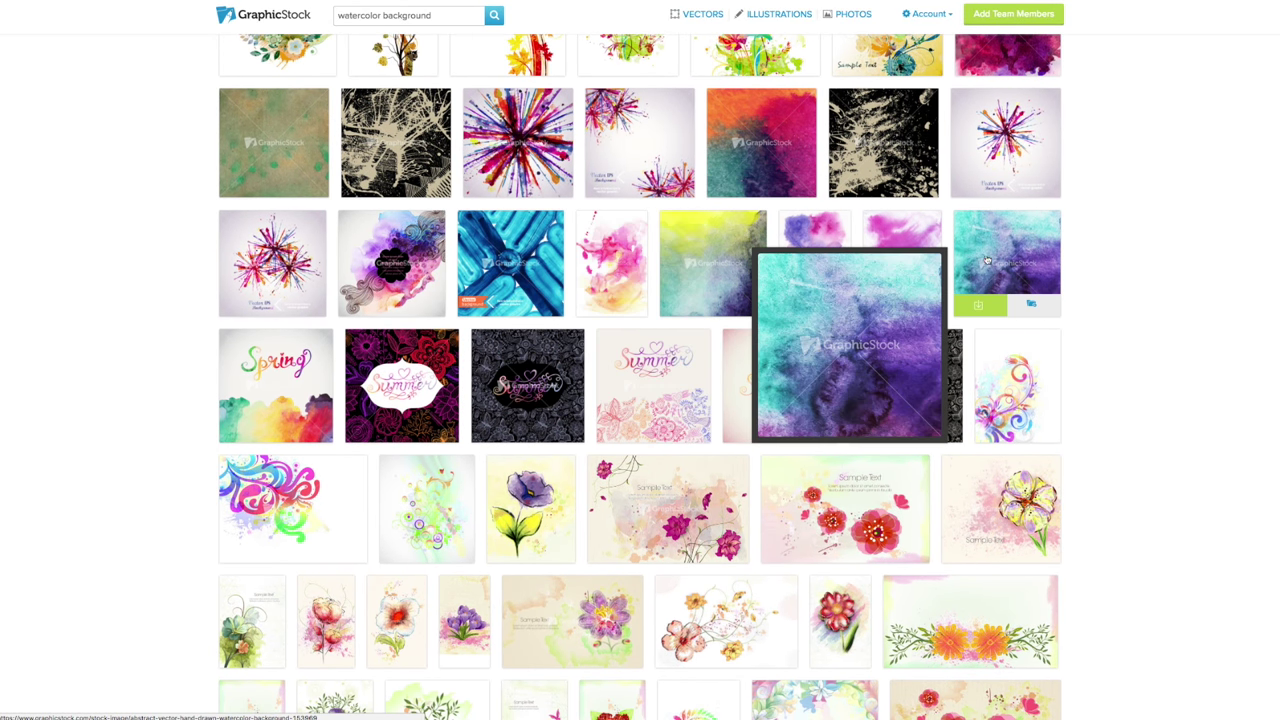
pyautogui.moveTo(912, 272)
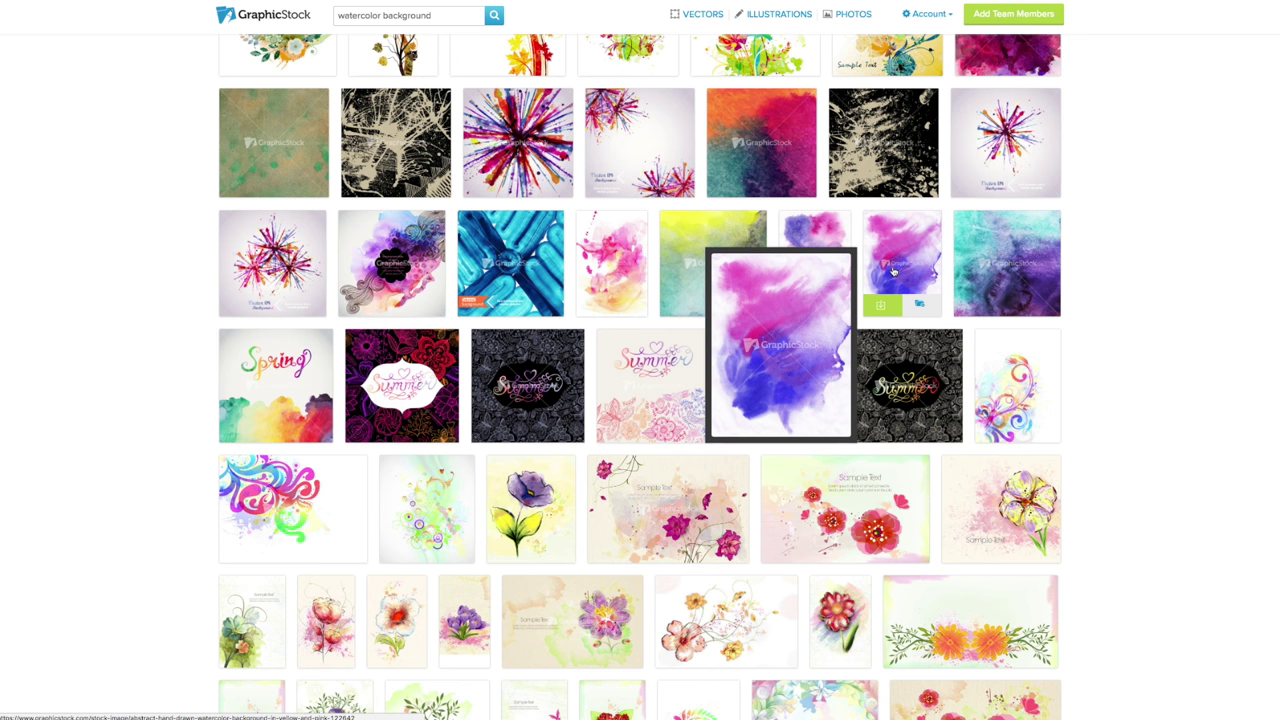
pyautogui.moveTo(619, 263)
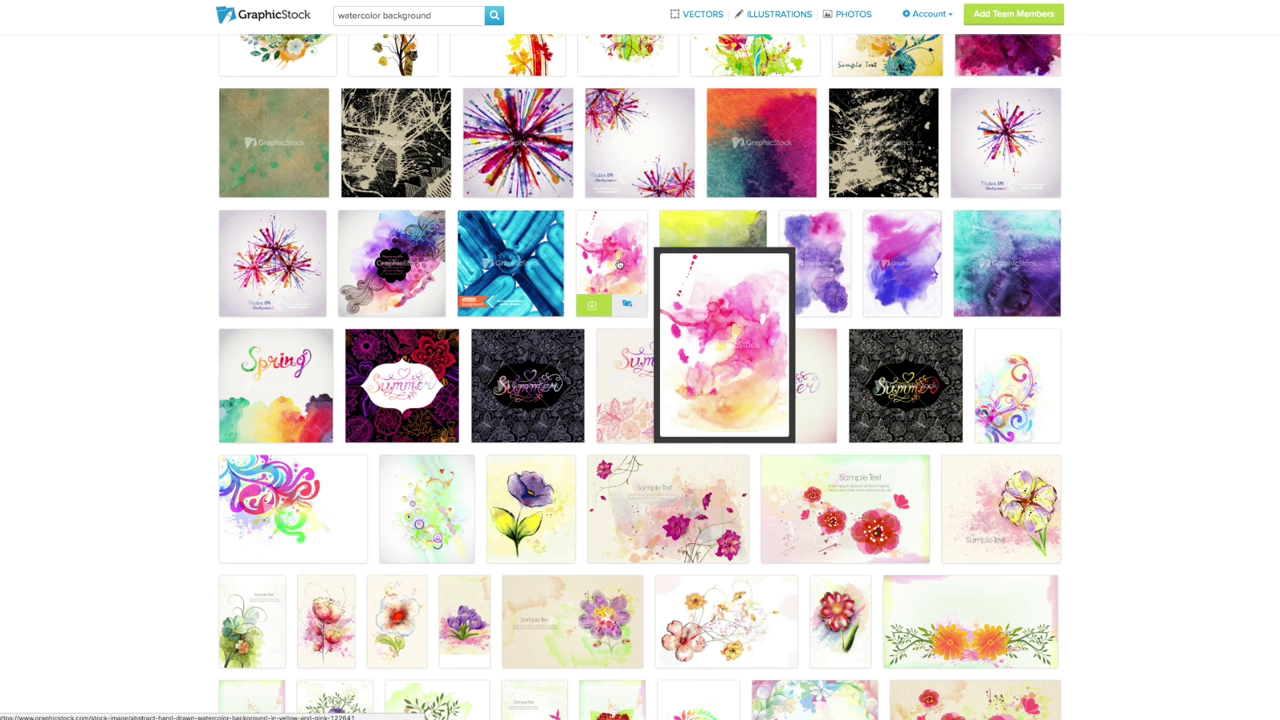
pyautogui.click(614, 266)
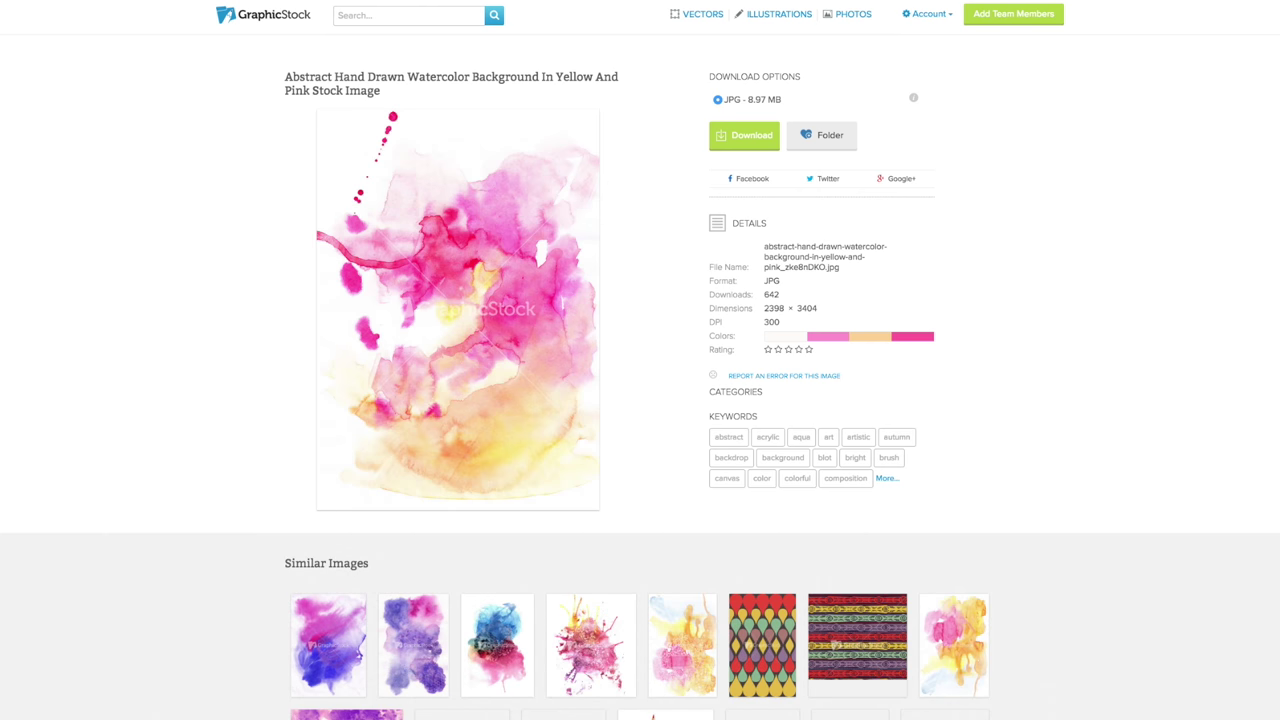
pyautogui.hotkey('alt', 'Left')
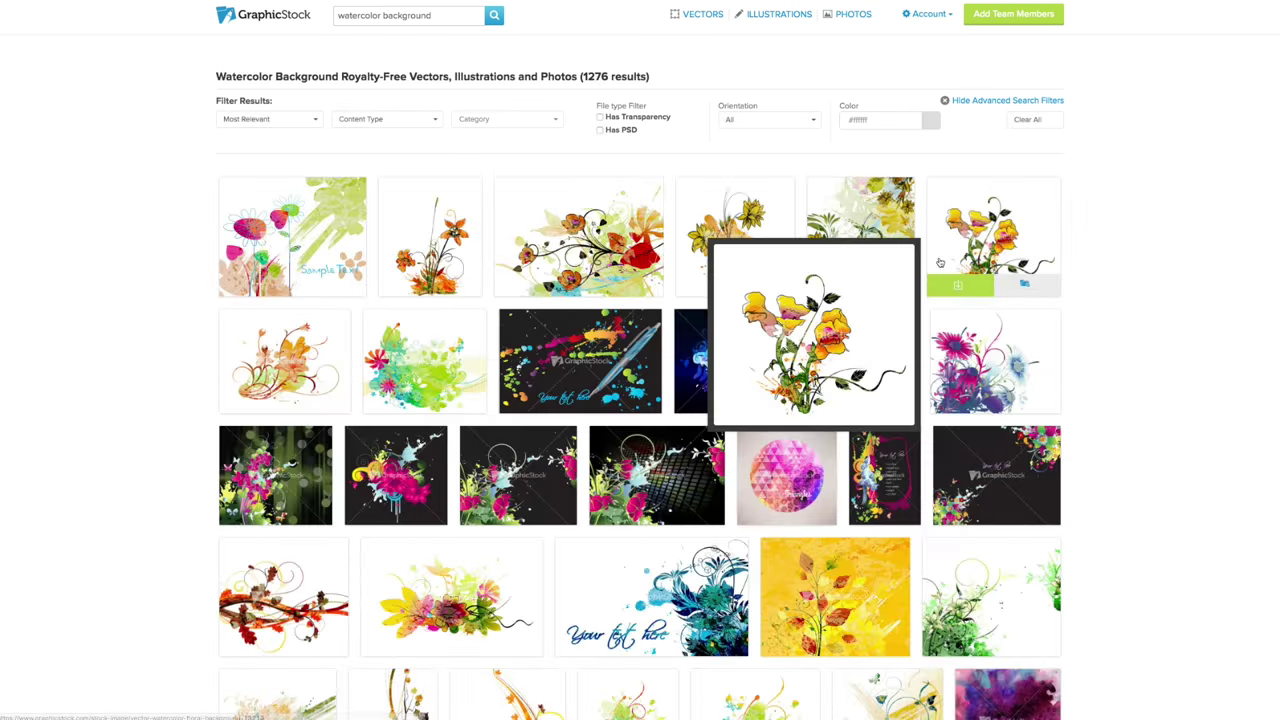
# Open the dark purple and magenta watercolor background from the results, choose the JPG format and download it
pyautogui.scroll(-10, 945, 262)
pyautogui.scroll(-1, 941, 262)
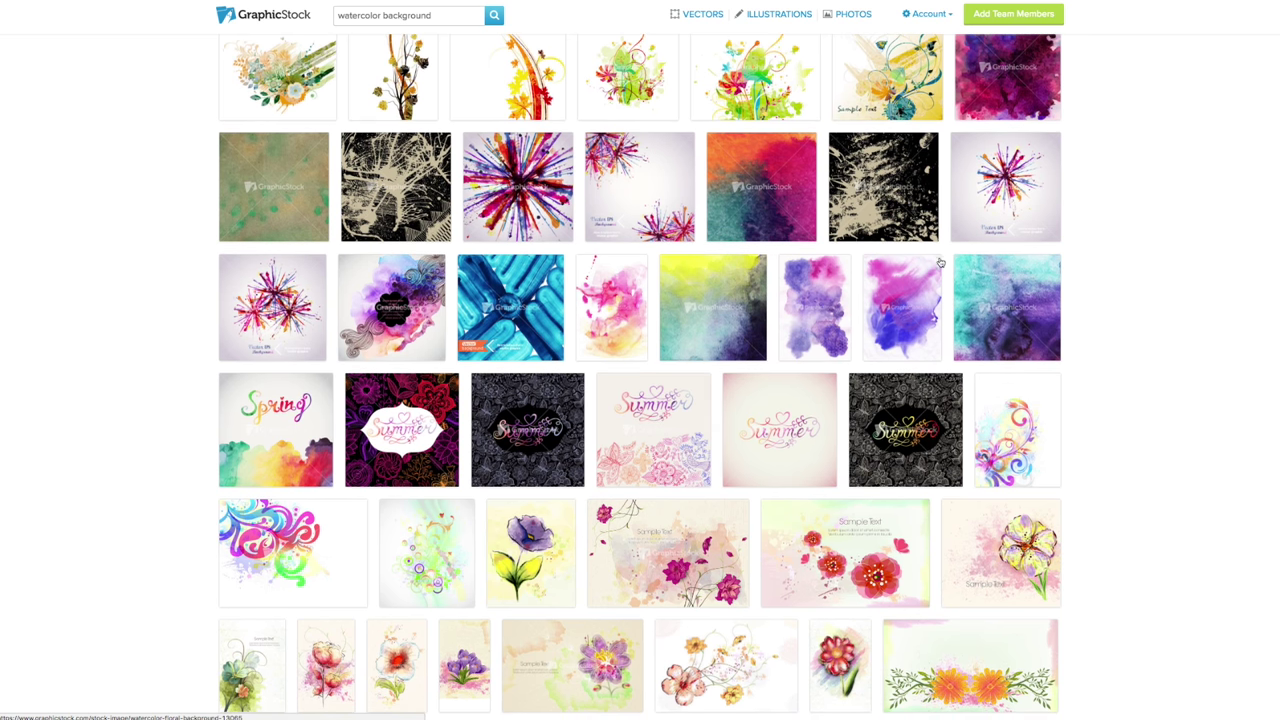
pyautogui.moveTo(1028, 110)
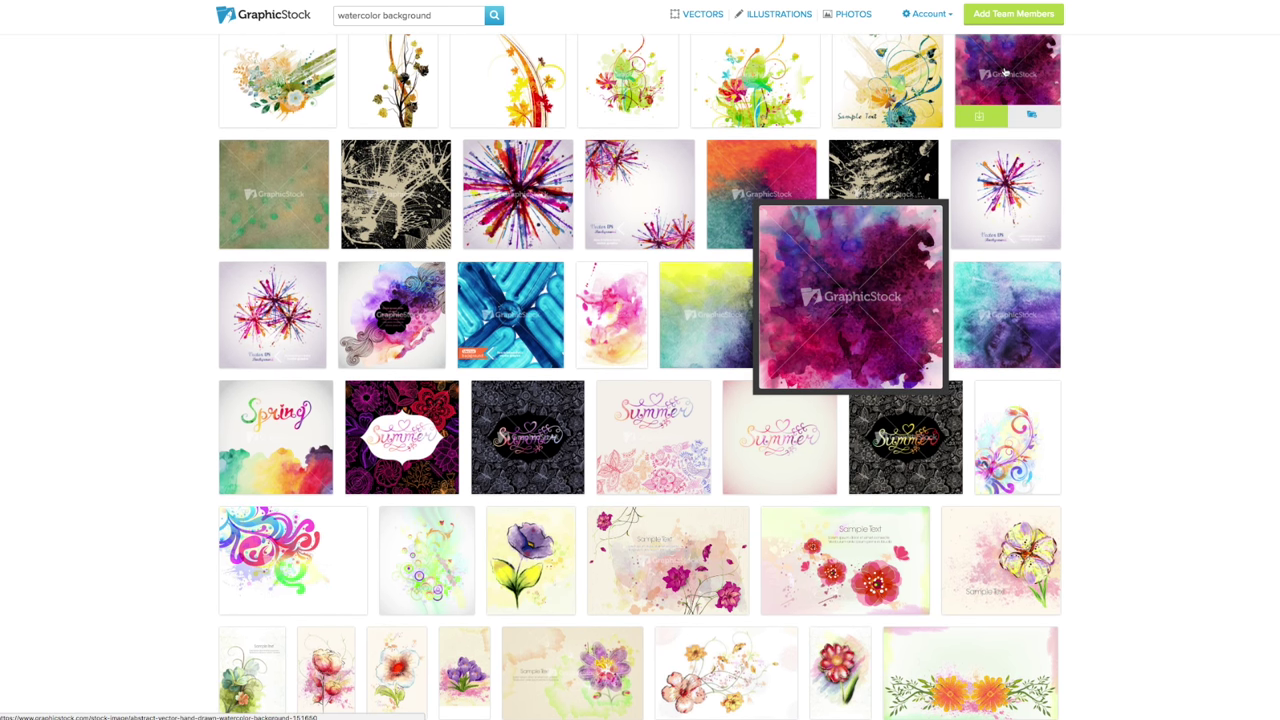
pyautogui.click(1005, 71)
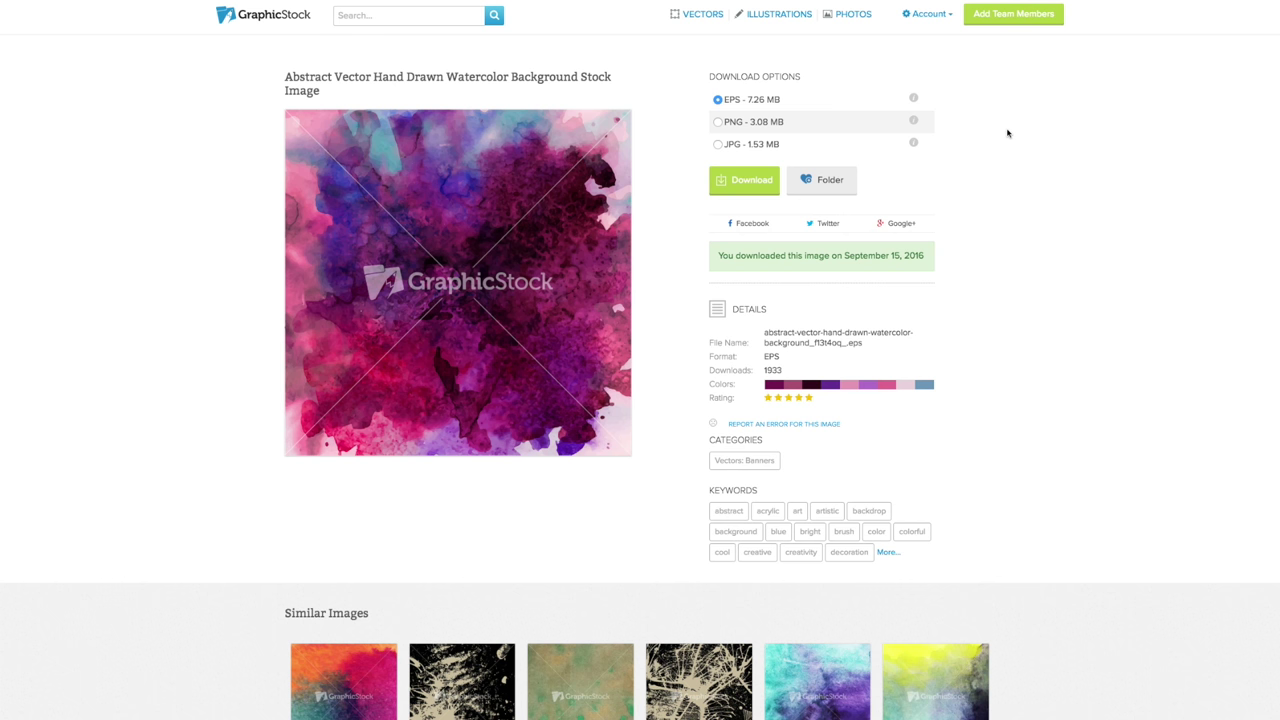
pyautogui.click(717, 122)
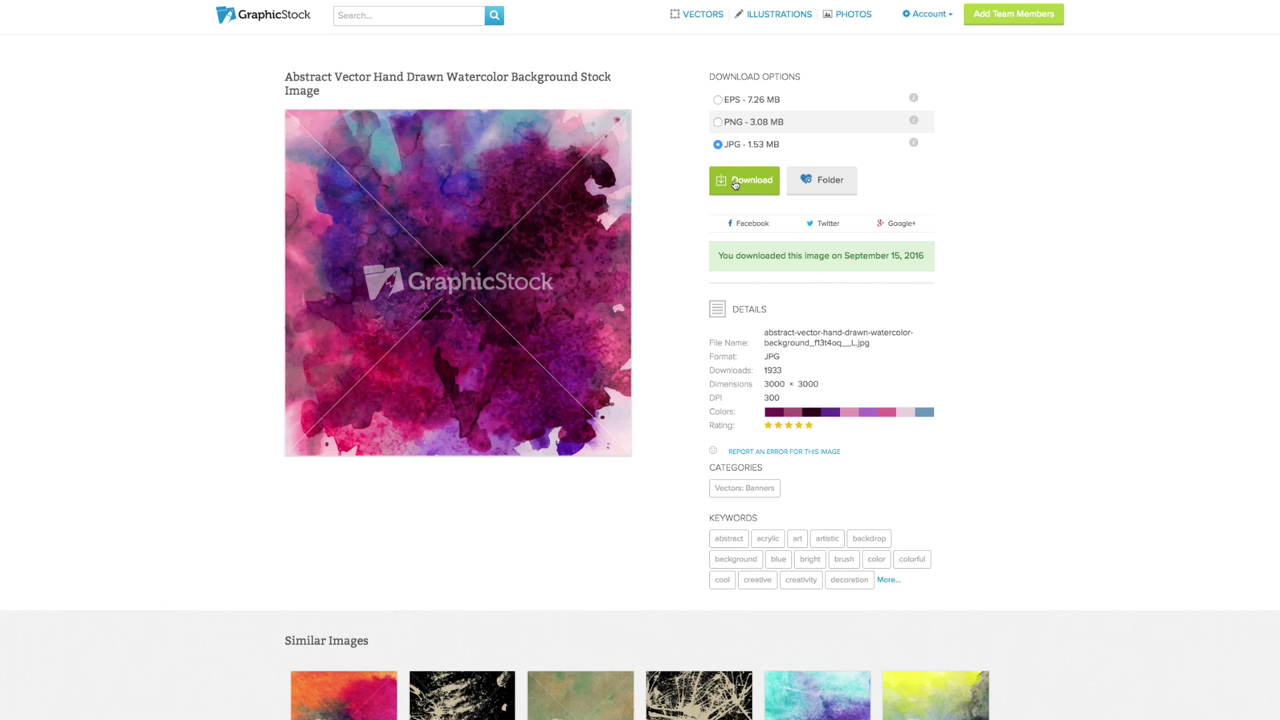
pyautogui.click(735, 184)
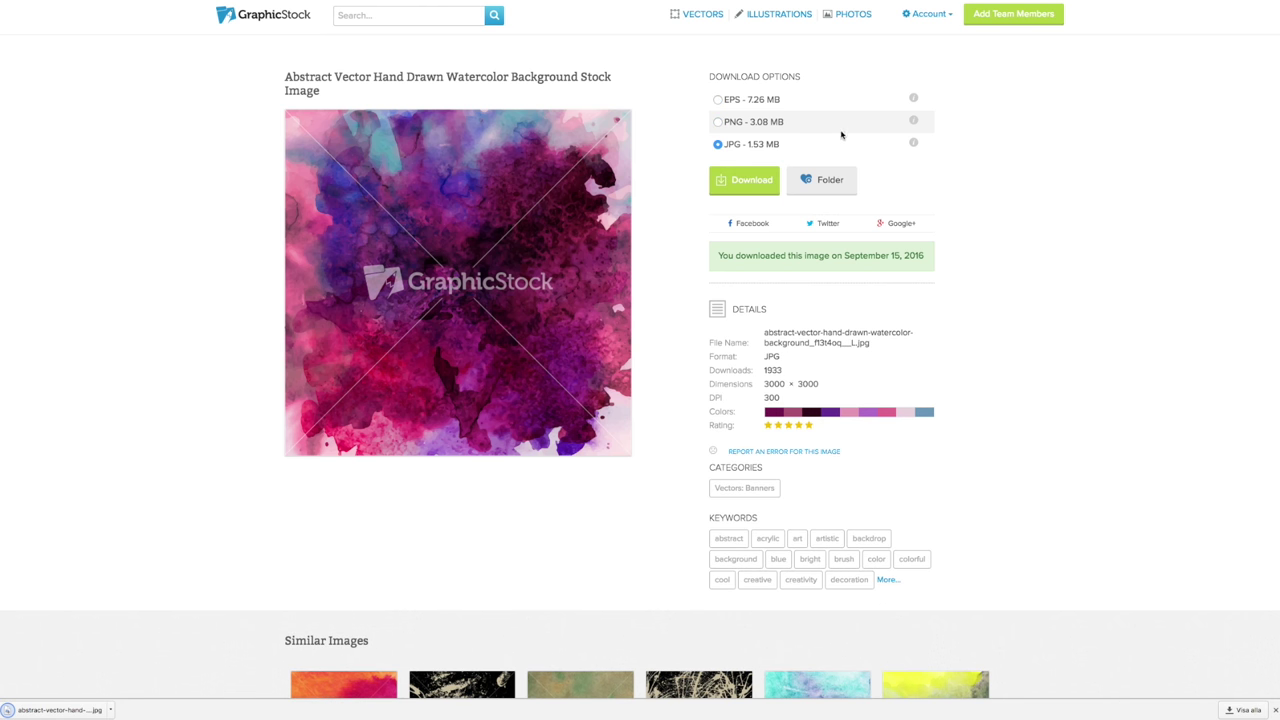
# Open the account's My Downloads list and look through its first page of downloaded images
pyautogui.click(926, 15)
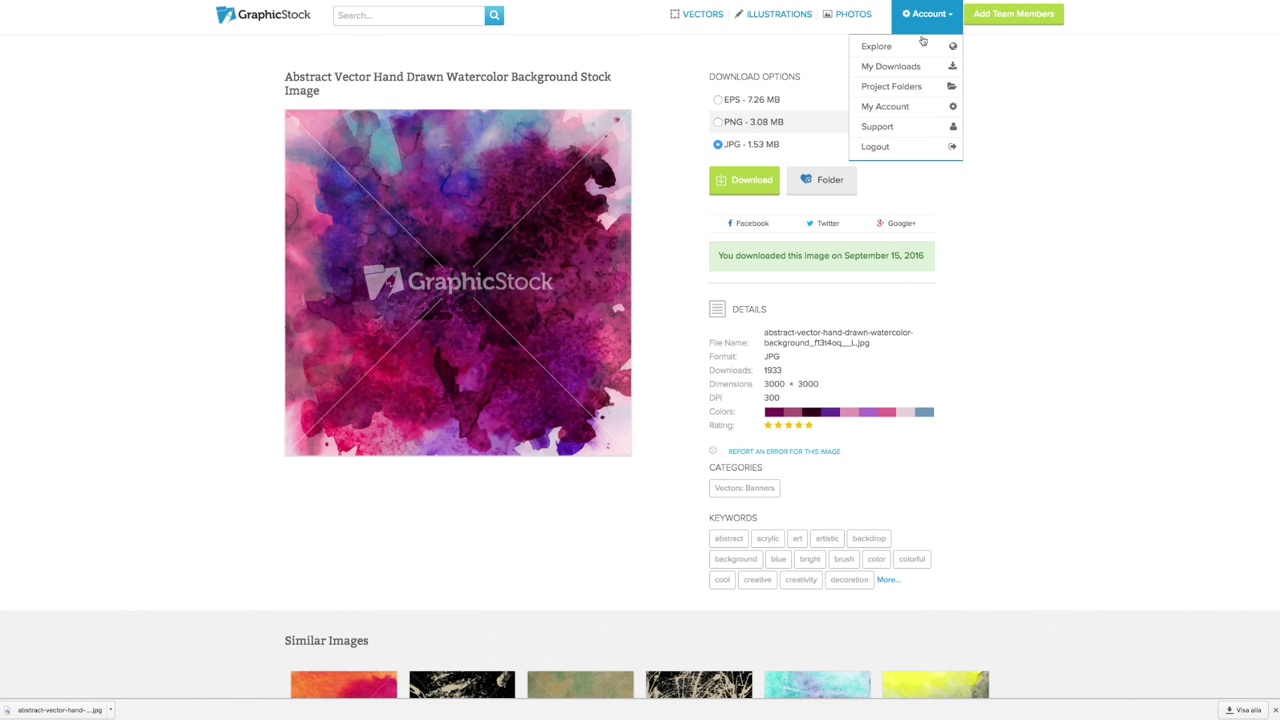
pyautogui.click(922, 66)
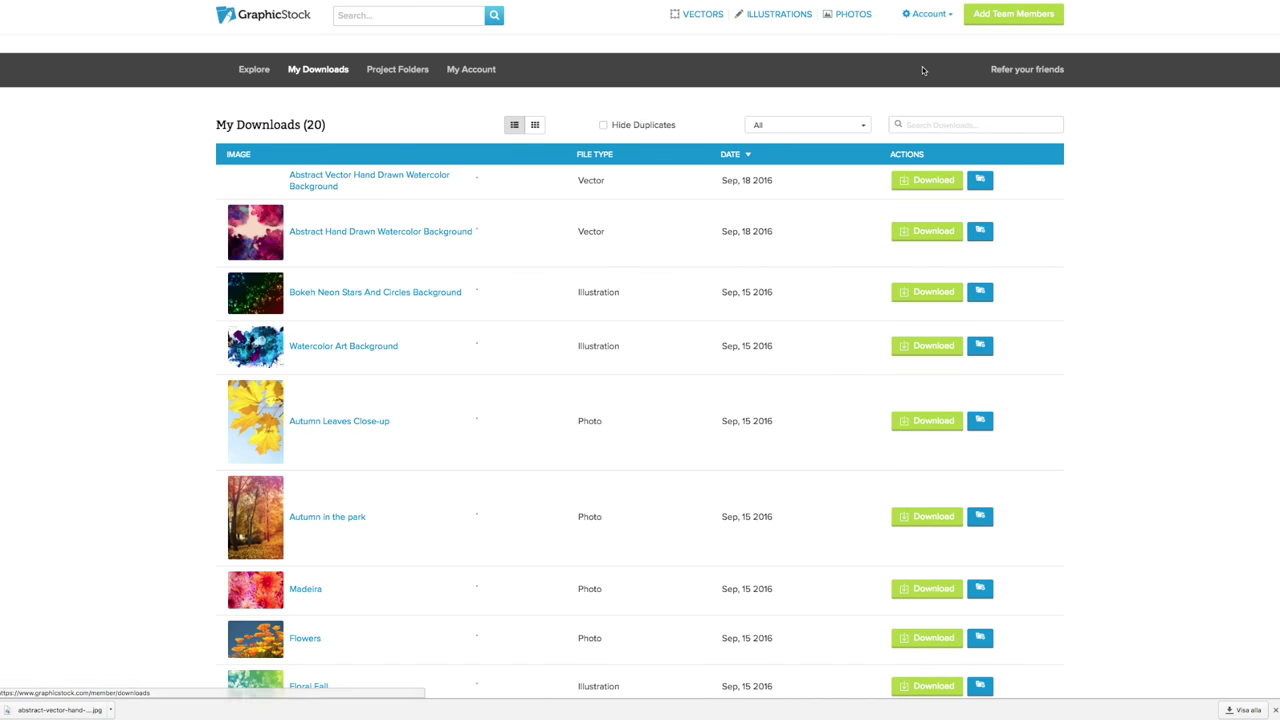
pyautogui.scroll(-2, 188, 220)
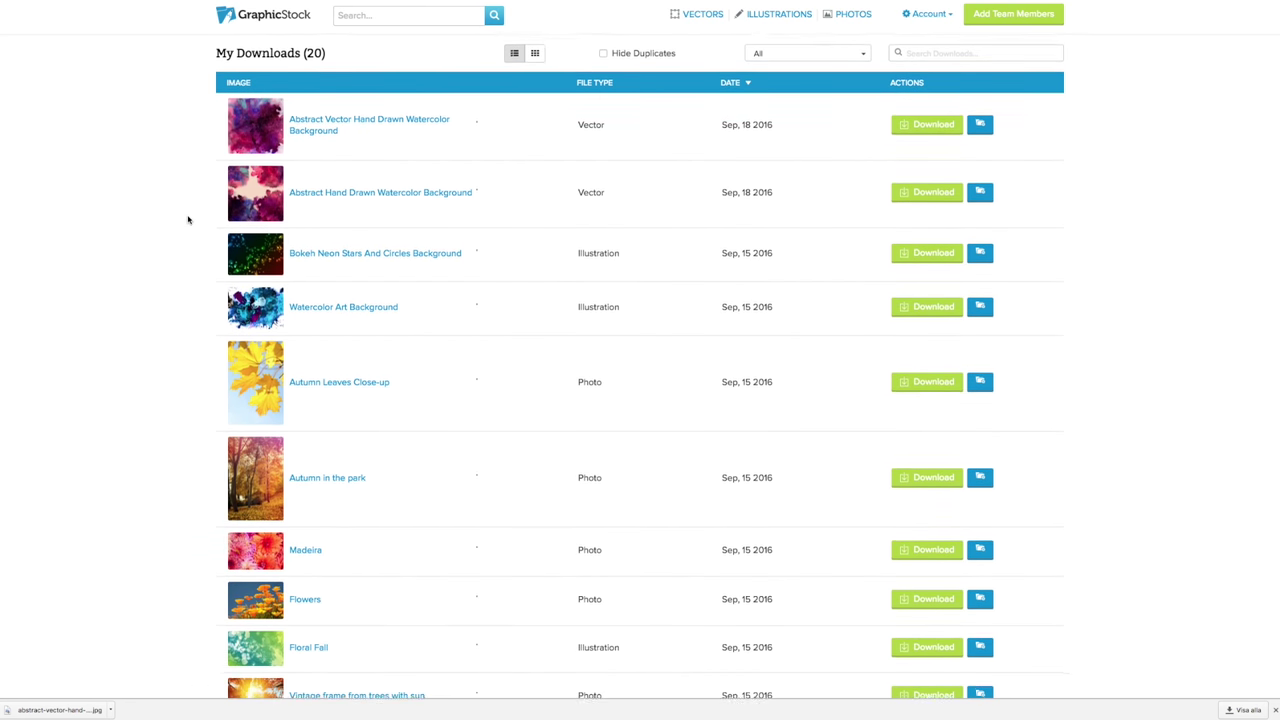
pyautogui.scroll(-1, 188, 220)
pyautogui.scroll(-4, 188, 220)
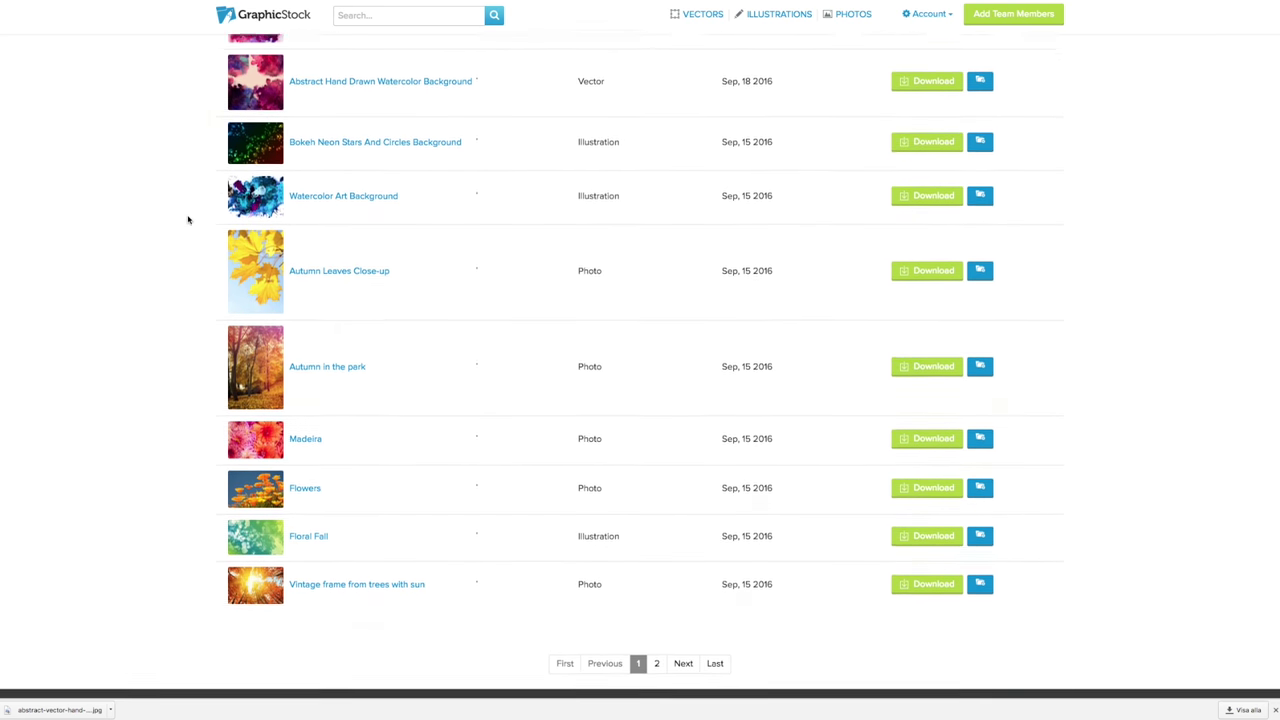
# Search the library for "cats", look through the first page of results and return to the home page
pyautogui.write('ats')
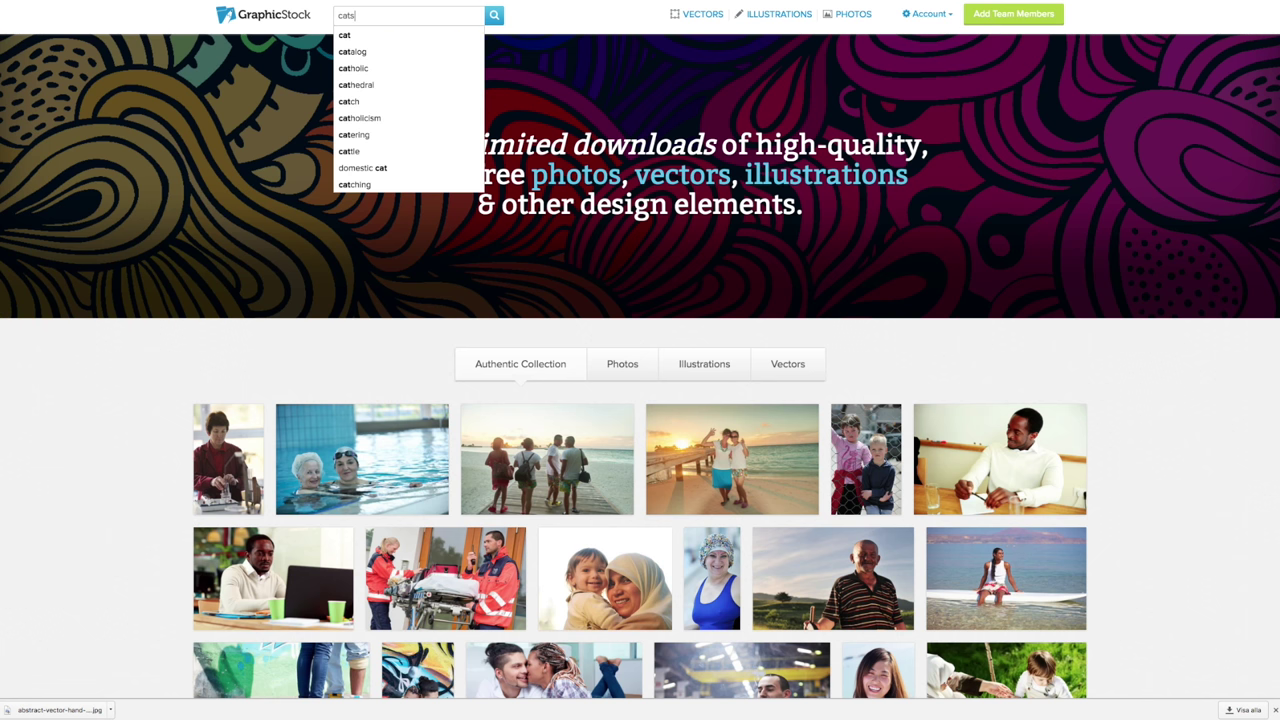
pyautogui.press('Return')
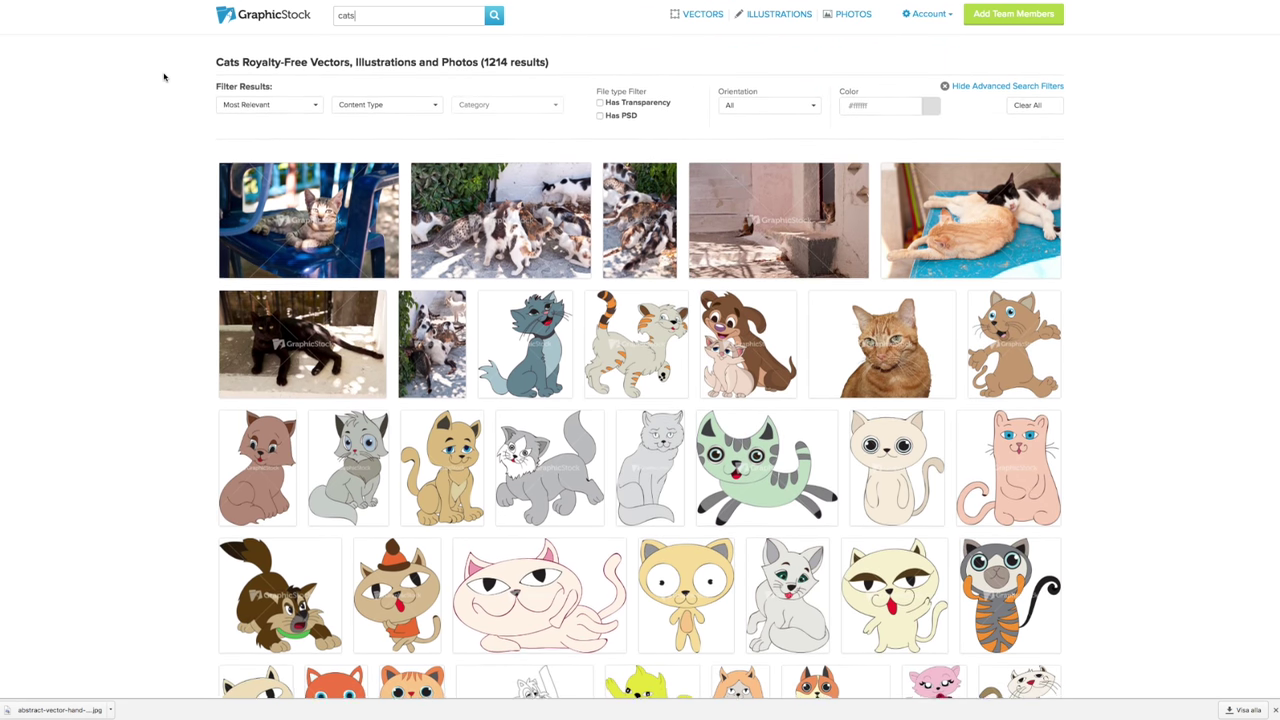
pyautogui.scroll(-5, 180, 77)
pyautogui.scroll(-4, 164, 77)
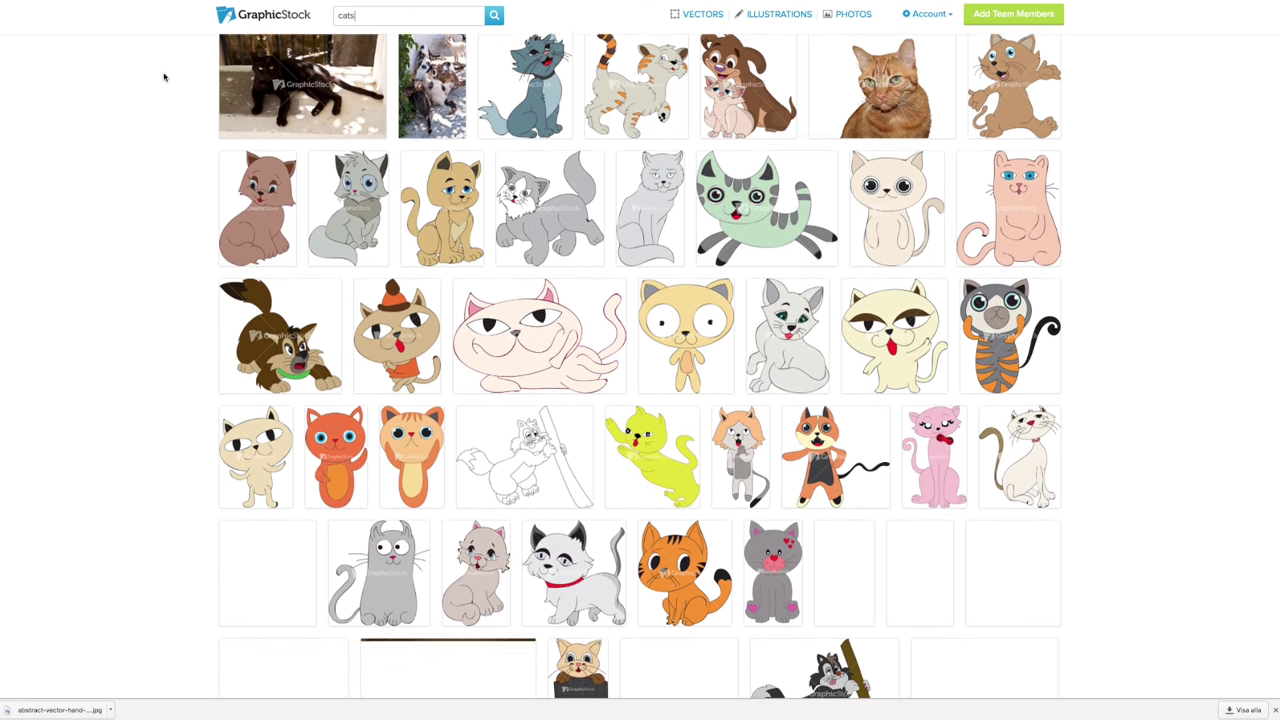
pyautogui.scroll(-8, 164, 77)
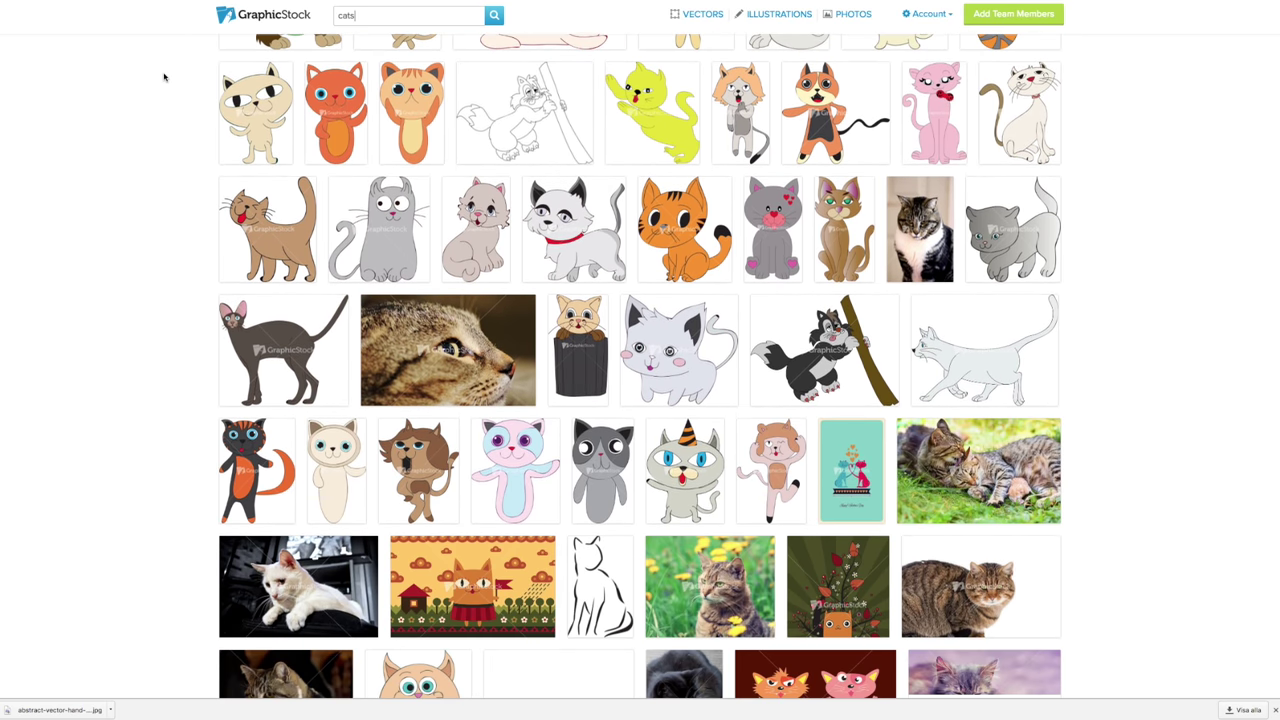
pyautogui.scroll(-15, 164, 77)
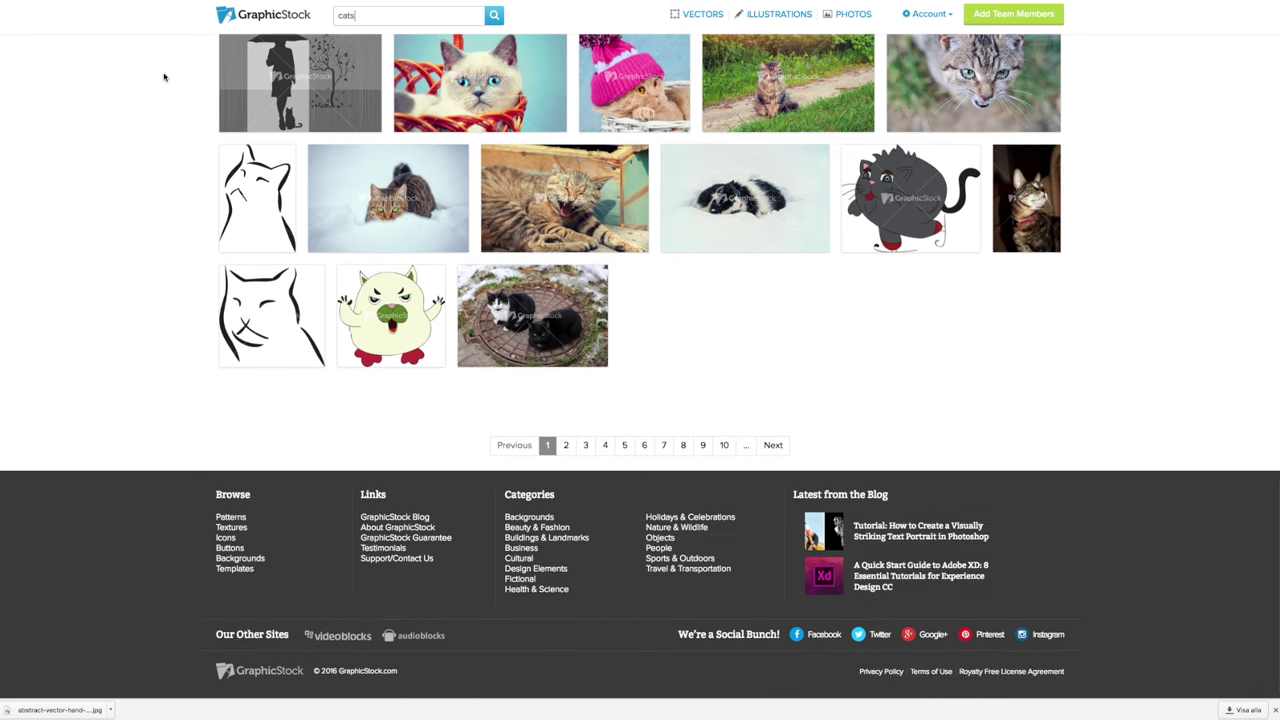
pyautogui.scroll(3, 164, 77)
pyautogui.scroll(20, 164, 77)
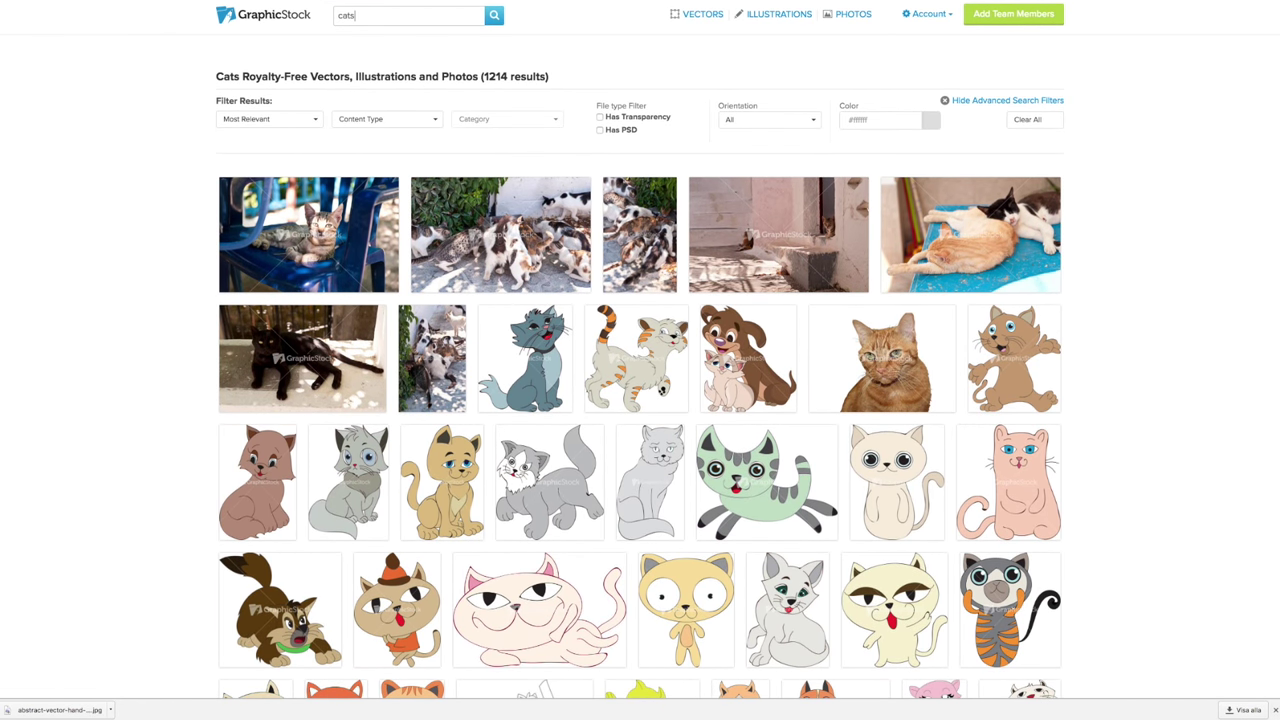
pyautogui.click(274, 15)
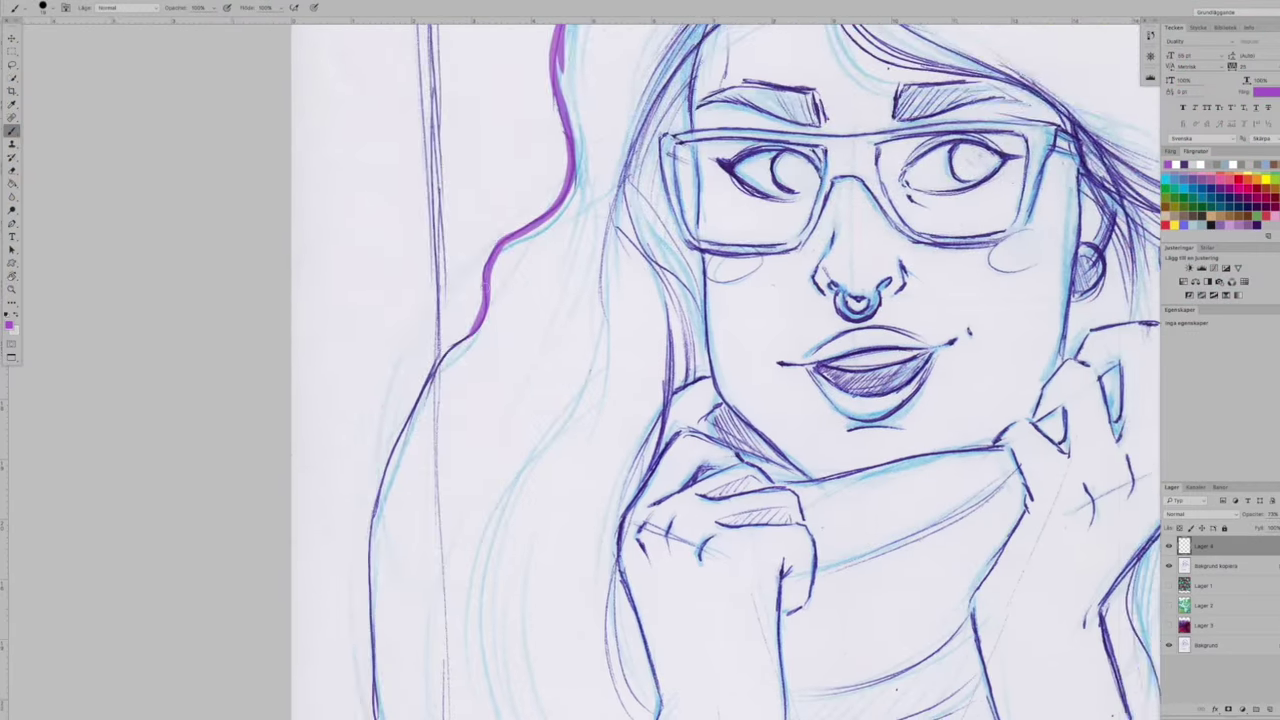
# Switch to Photoshop and outline the hair section beside the first hand in purple on Layer 4, from the parting down to the forearm
pyautogui.moveTo(690, 160)
pyautogui.mouseDown()
pyautogui.moveTo(622, 472)
pyautogui.moveTo(608, 639)
pyautogui.mouseUp()
pyautogui.moveTo(783, 108); pyautogui.dragTo(650, 274)
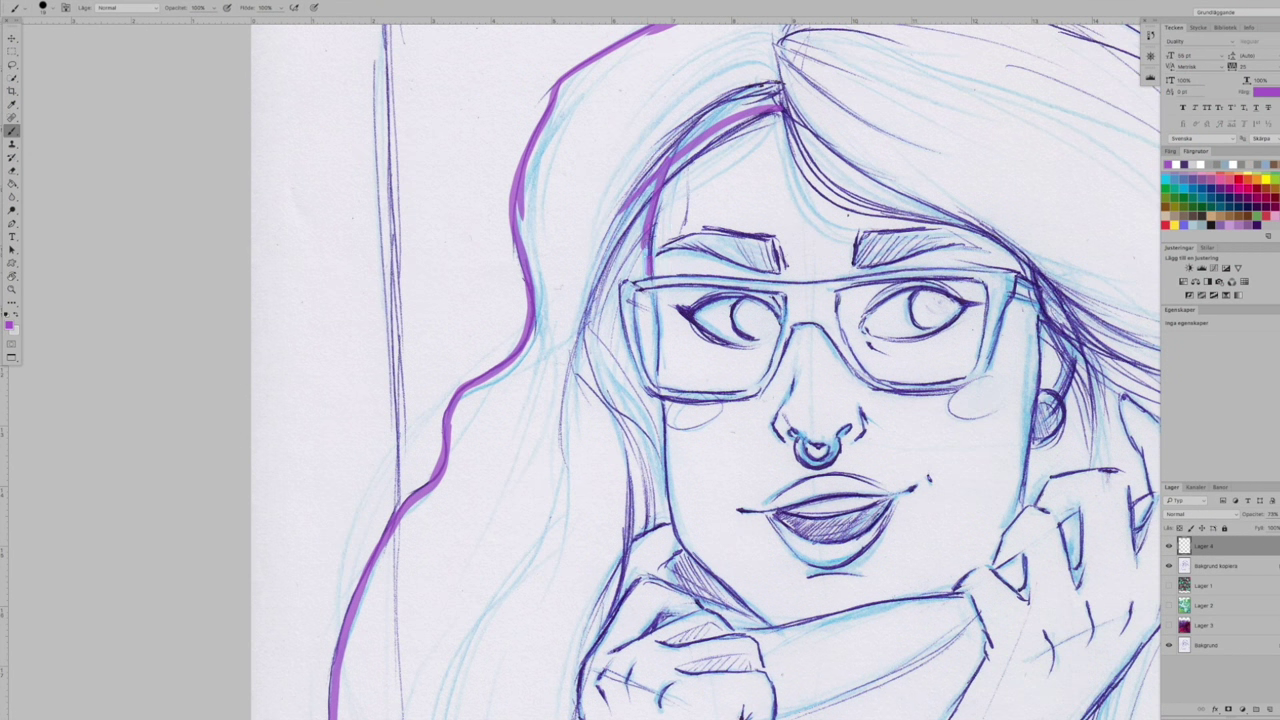
pyautogui.press('e')
pyautogui.press('w')
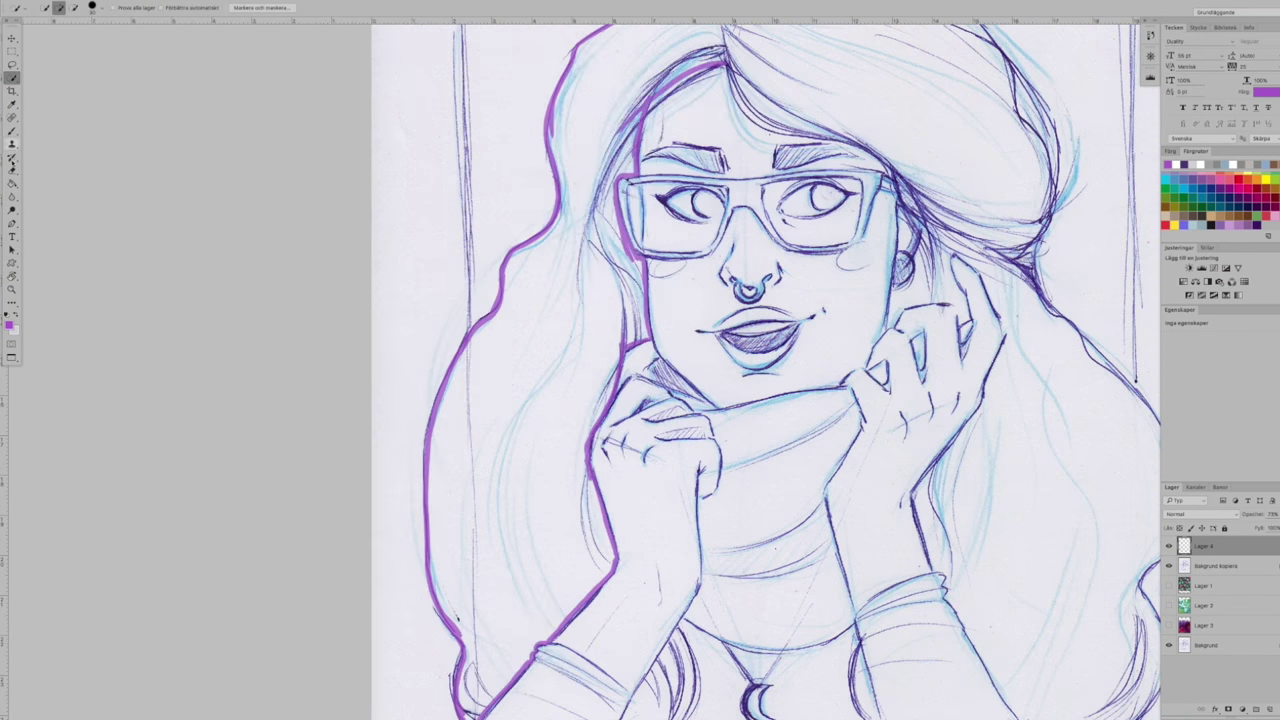
# Select the area inside the closed hair outline and fill it with the same purple on Layer 4
pyautogui.press('b')
pyautogui.press('w')
pyautogui.click(240, 1)
pyautogui.click(300, 17)
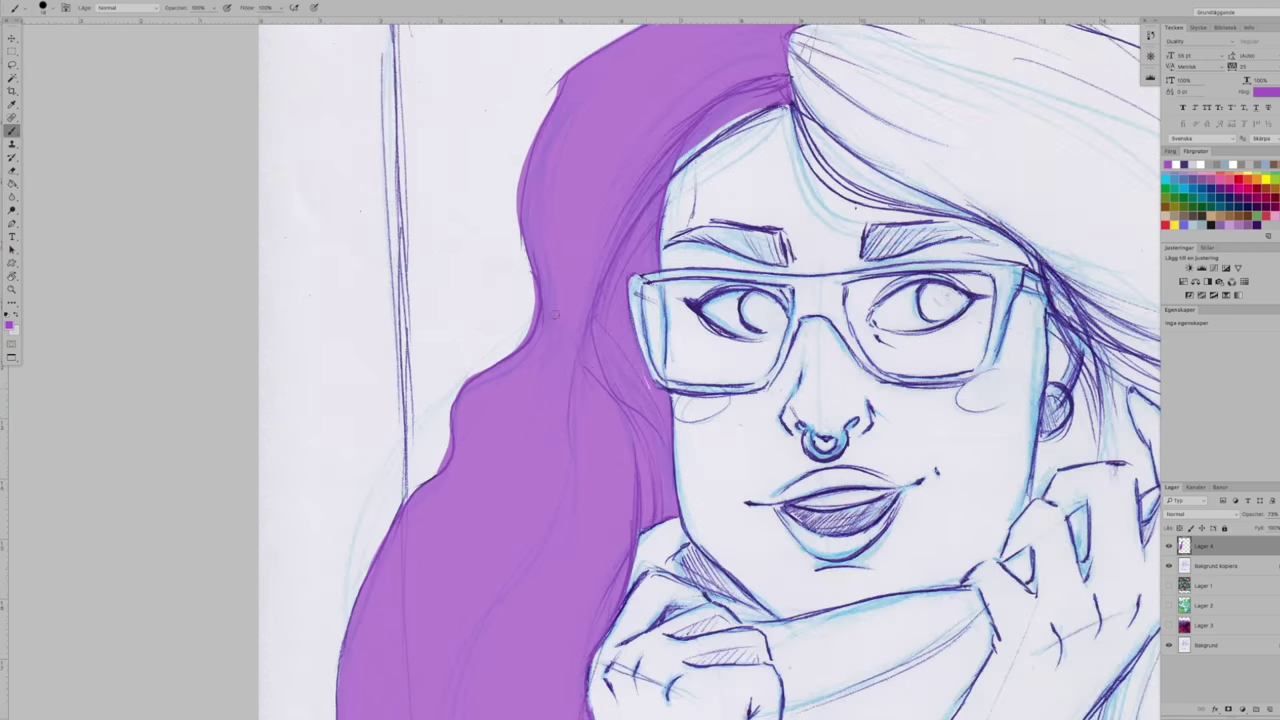
# Outline the top of the unfilled hair section in purple with the Brush, starting from the parting
pyautogui.press('super+plus')
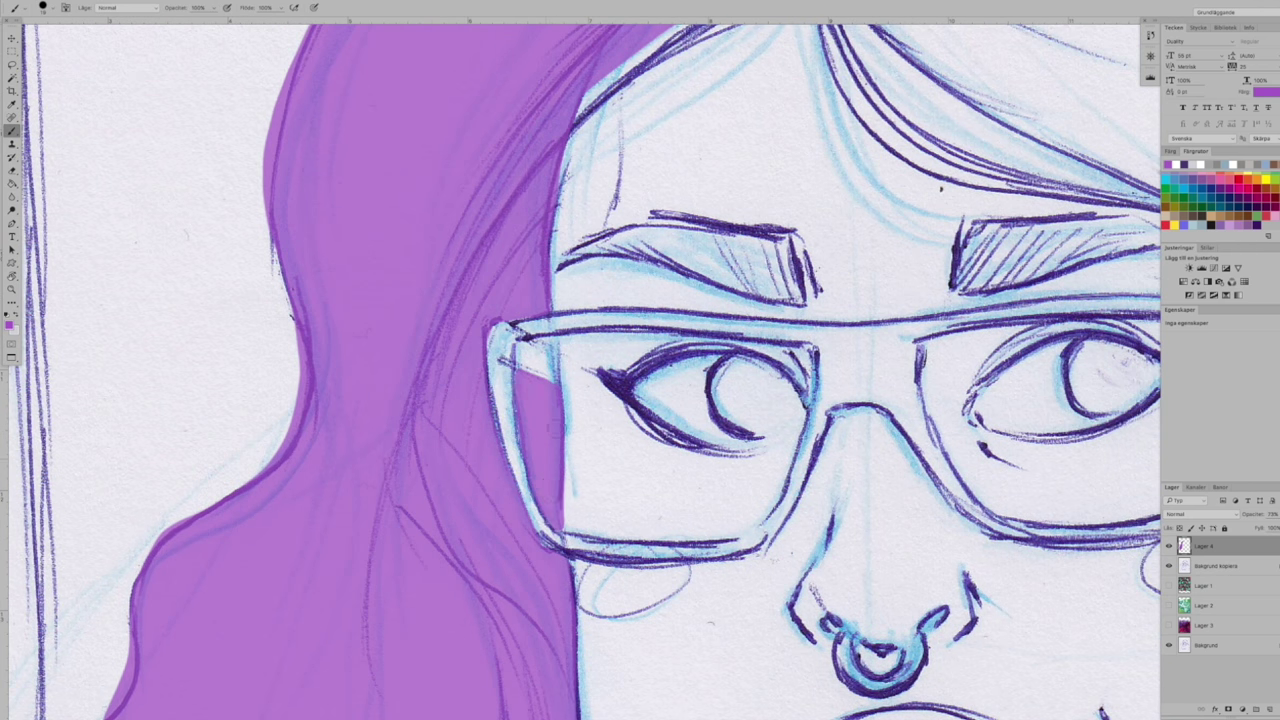
pyautogui.scroll(2, 551, 453)
pyautogui.press('l')
pyautogui.press('b')
pyautogui.scroll(6, 496, 405)
pyautogui.hscroll(6, 640, 360)
pyautogui.moveTo(332, 80)
pyautogui.mouseDown()
pyautogui.moveTo(514, 337)
pyautogui.moveTo(792, 472)
pyautogui.mouseUp()
pyautogui.press('super+minus')
pyautogui.press('super+minus')
pyautogui.moveTo(507, 180); pyautogui.dragTo(612, 142)
pyautogui.moveTo(534, 148); pyautogui.dragTo(925, 346)
# Continue the purple outline down the outer edge of the hair, around the lower curl and up along the forearm and sleeve
pyautogui.scroll(-6, 640, 360)
pyautogui.moveTo(652, 58); pyautogui.dragTo(688, 280)
pyautogui.scroll(-6, 640, 360)
pyautogui.moveTo(700, 28)
pyautogui.mouseDown()
pyautogui.moveTo(877, 500)
pyautogui.moveTo(781, 658)
pyautogui.mouseUp()
pyautogui.press('super+plus')
pyautogui.press('super+plus')
pyautogui.moveTo(503, 238); pyautogui.dragTo(594, 543)
pyautogui.press('super+minus')
pyautogui.press('super+minus')
pyautogui.press('super+plus')
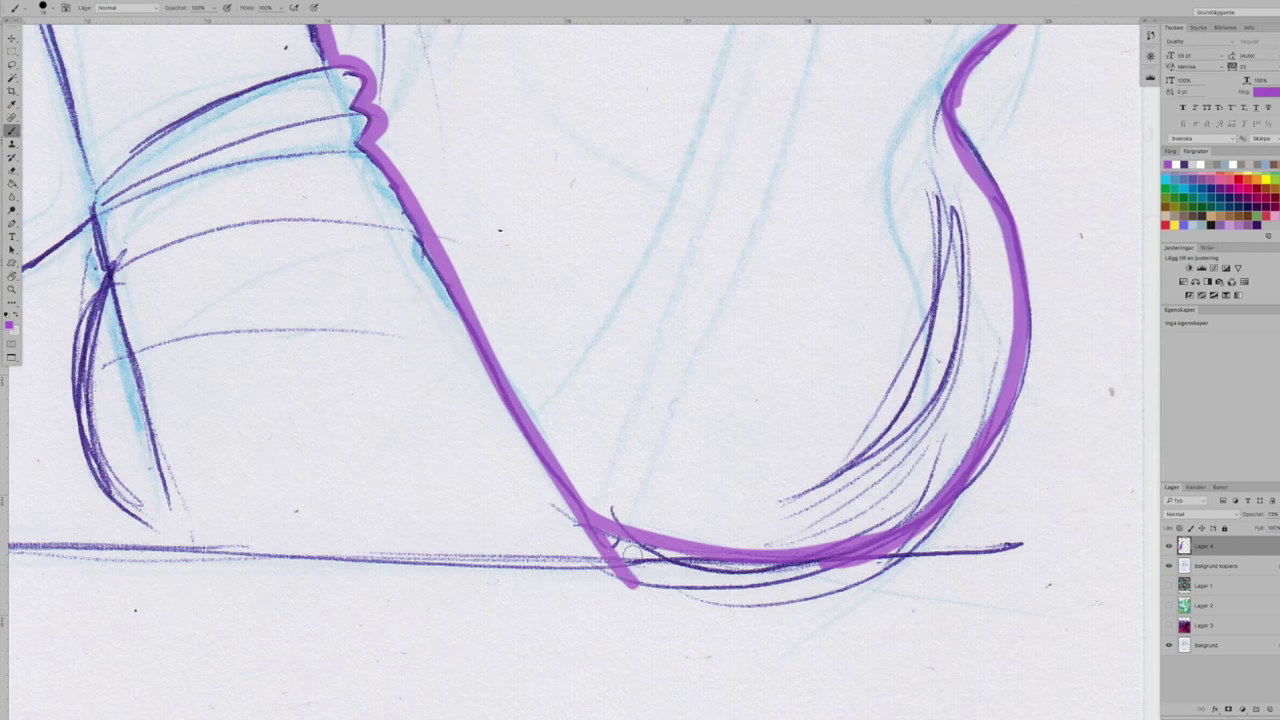
pyautogui.moveTo(712, 303); pyautogui.dragTo(682, 398)
pyautogui.moveTo(690, 330); pyautogui.dragTo(644, 653)
# Complete the outline along the hairline, earring and raised fingers, and fill this hair section with purple
pyautogui.moveTo(360, 390); pyautogui.dragTo(431, 305)
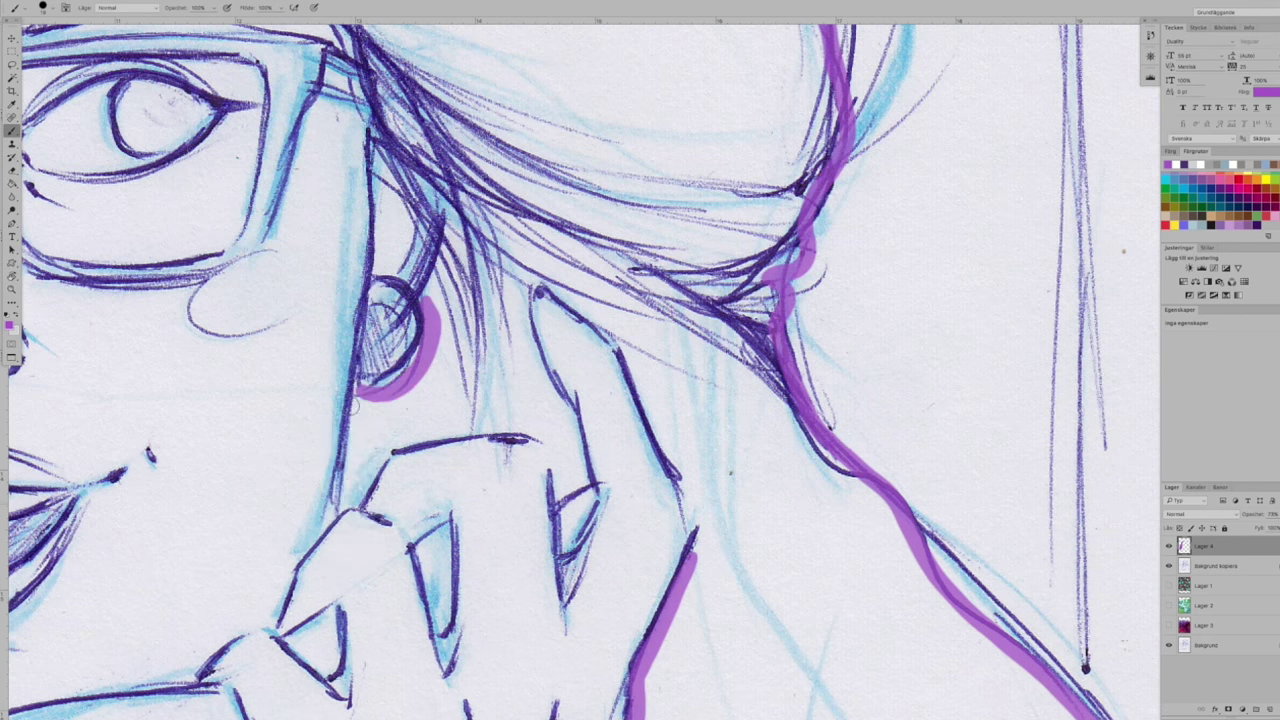
pyautogui.scroll(-8, 697, 537)
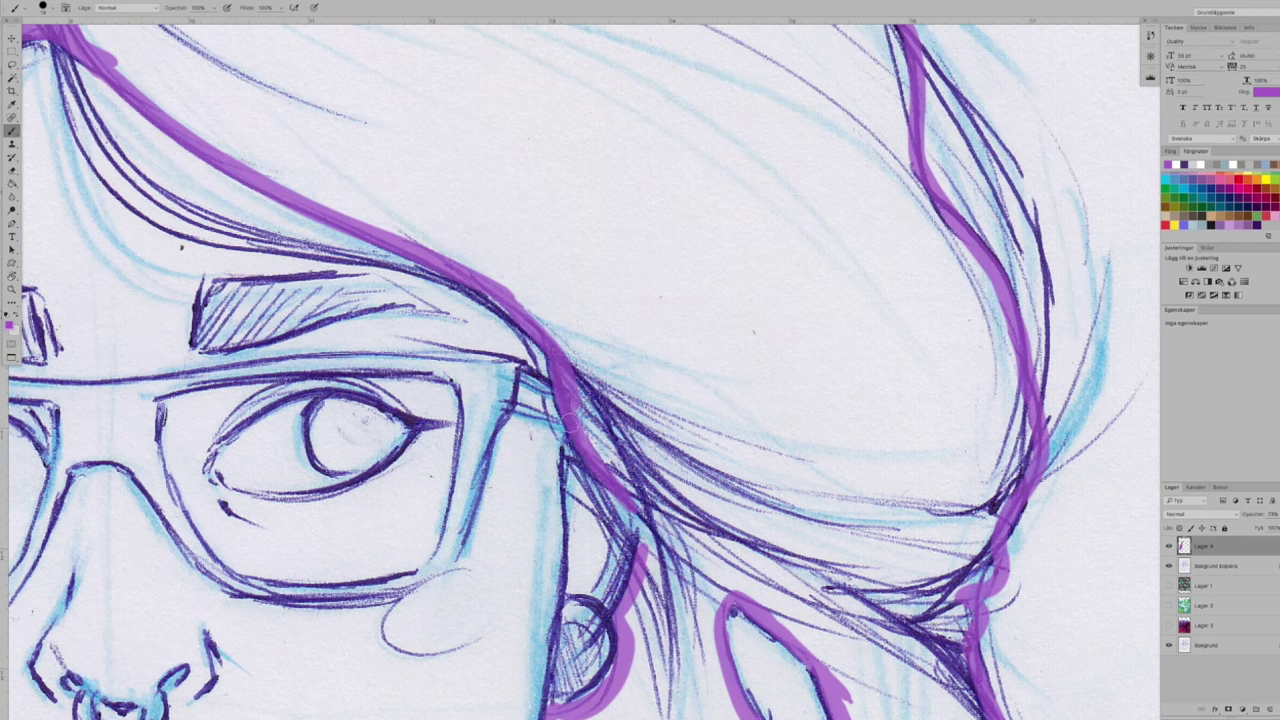
pyautogui.press('w')
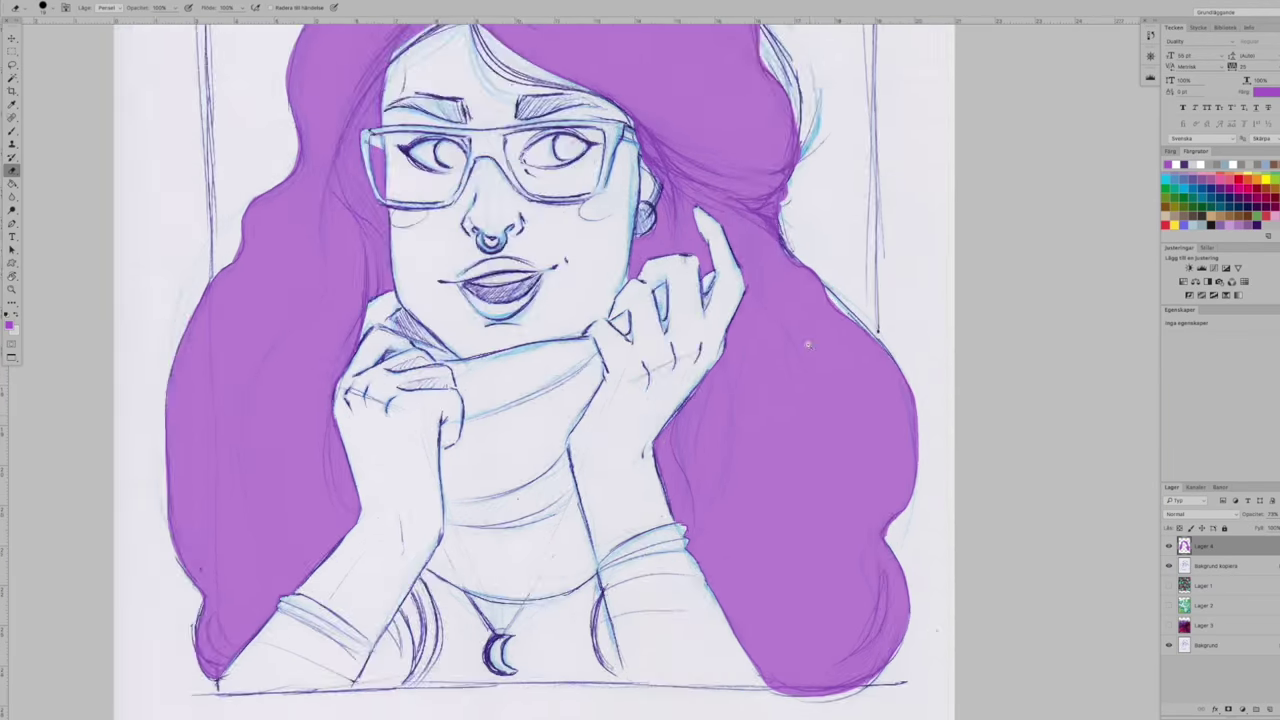
# Outline the small hair section between the left forearm and the necklace in purple with the Brush on Layer 4
pyautogui.scroll(-5, 640, 360)
pyautogui.scroll(10, 749, 261)
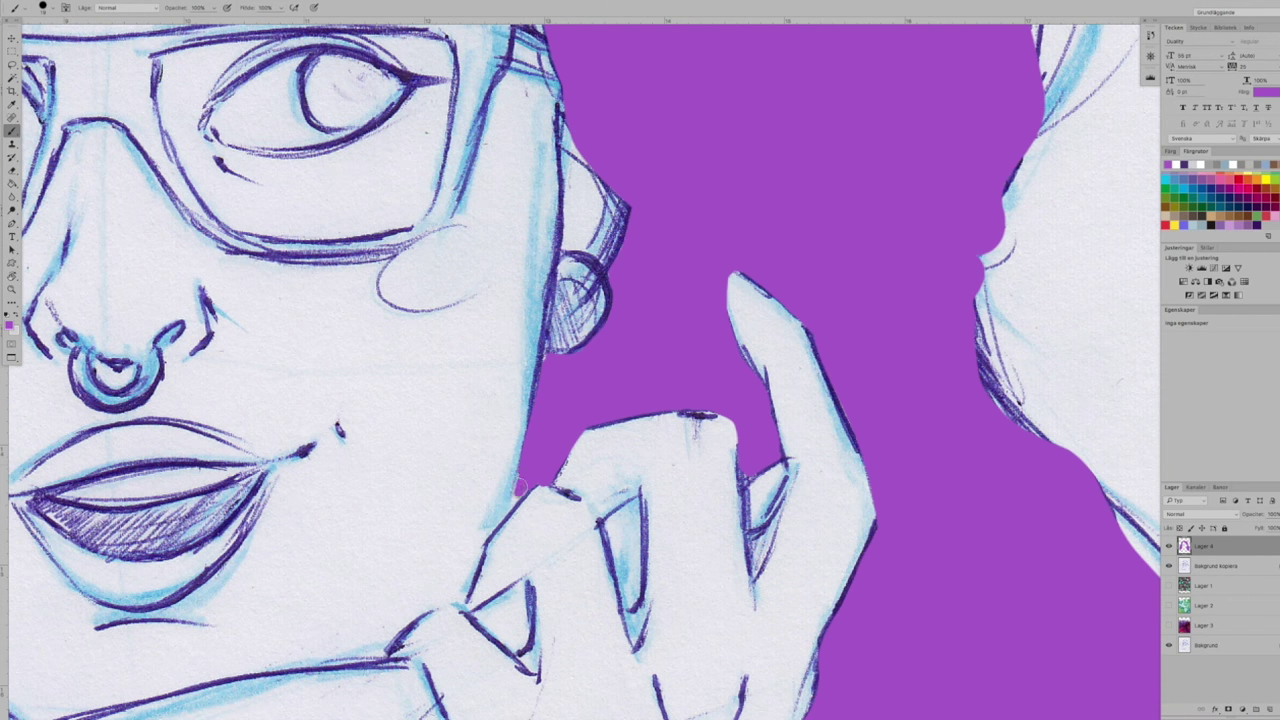
pyautogui.scroll(-8, 730, 317)
pyautogui.scroll(8, 542, 570)
pyautogui.moveTo(607, 343); pyautogui.dragTo(536, 458)
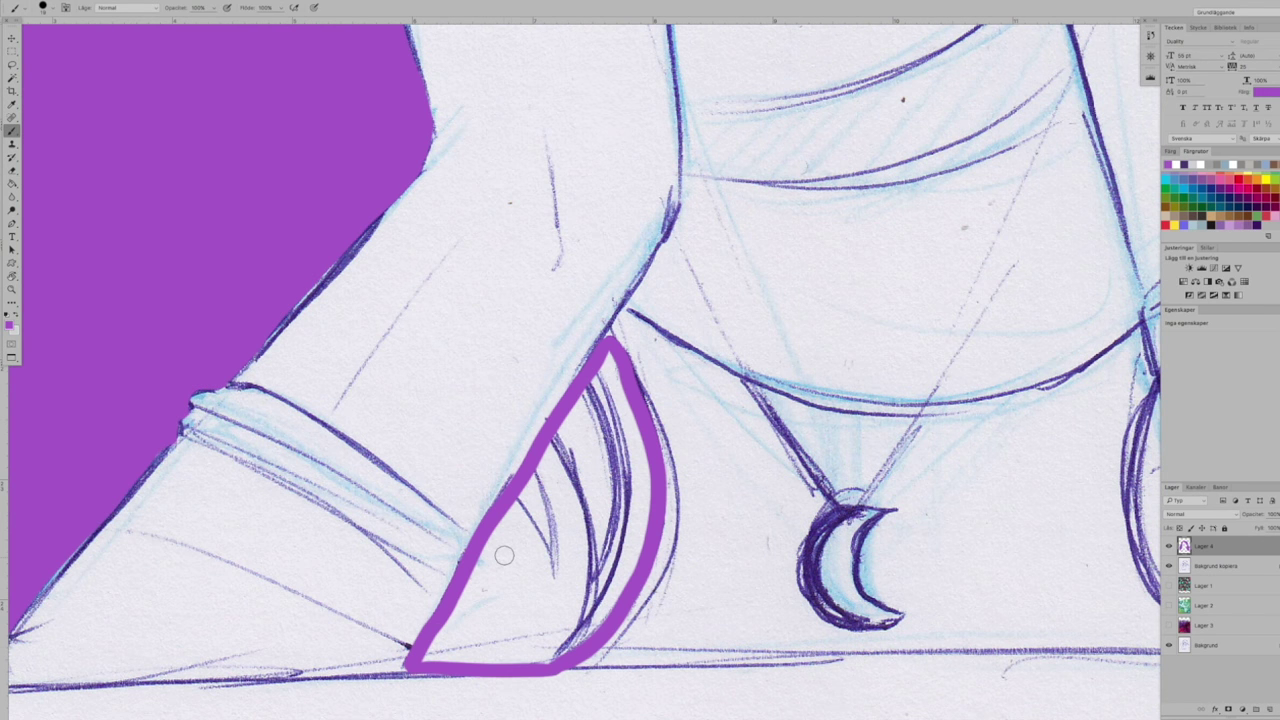
# Fill the small hair sections beside both forearms with the same purple and deselect
pyautogui.scroll(-6, 619, 326)
pyautogui.scroll(6, 743, 543)
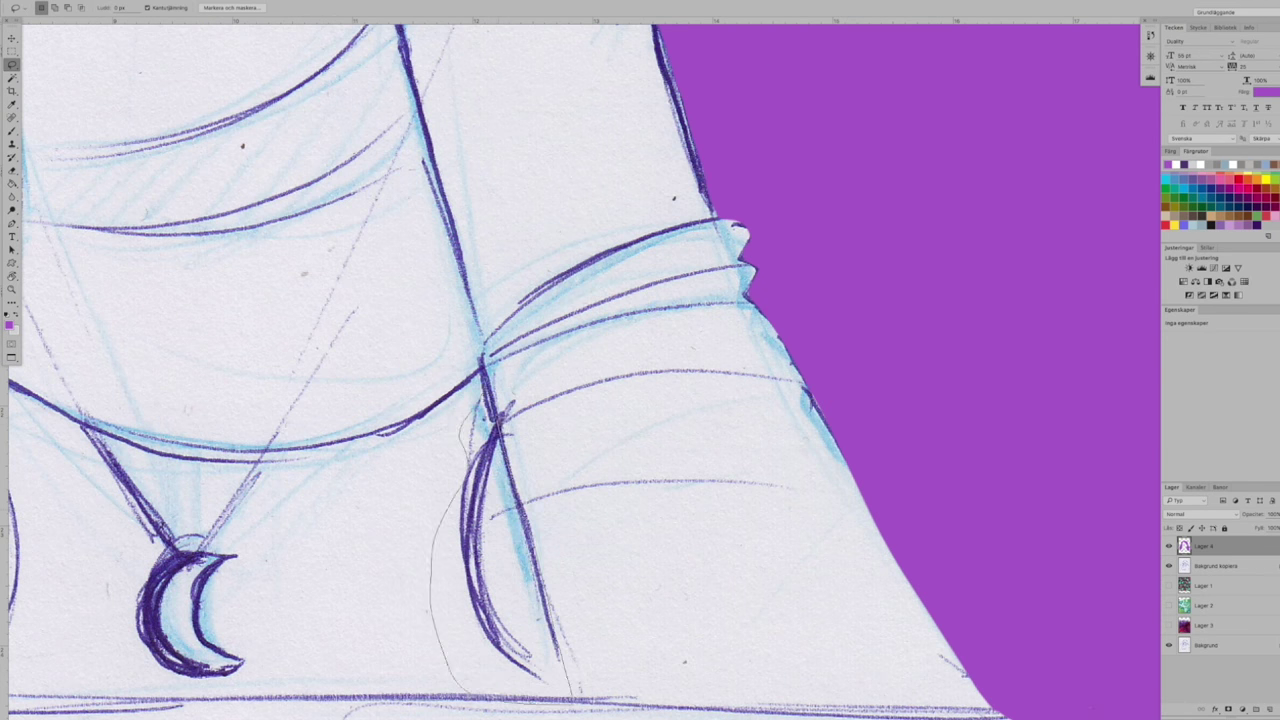
pyautogui.scroll(-7, 640, 400)
pyautogui.press('w')
pyautogui.hotkey('ctrl', 'd')
pyautogui.scroll(5, 530, 336)
pyautogui.press('b')
pyautogui.scroll(-5, 620, 300)
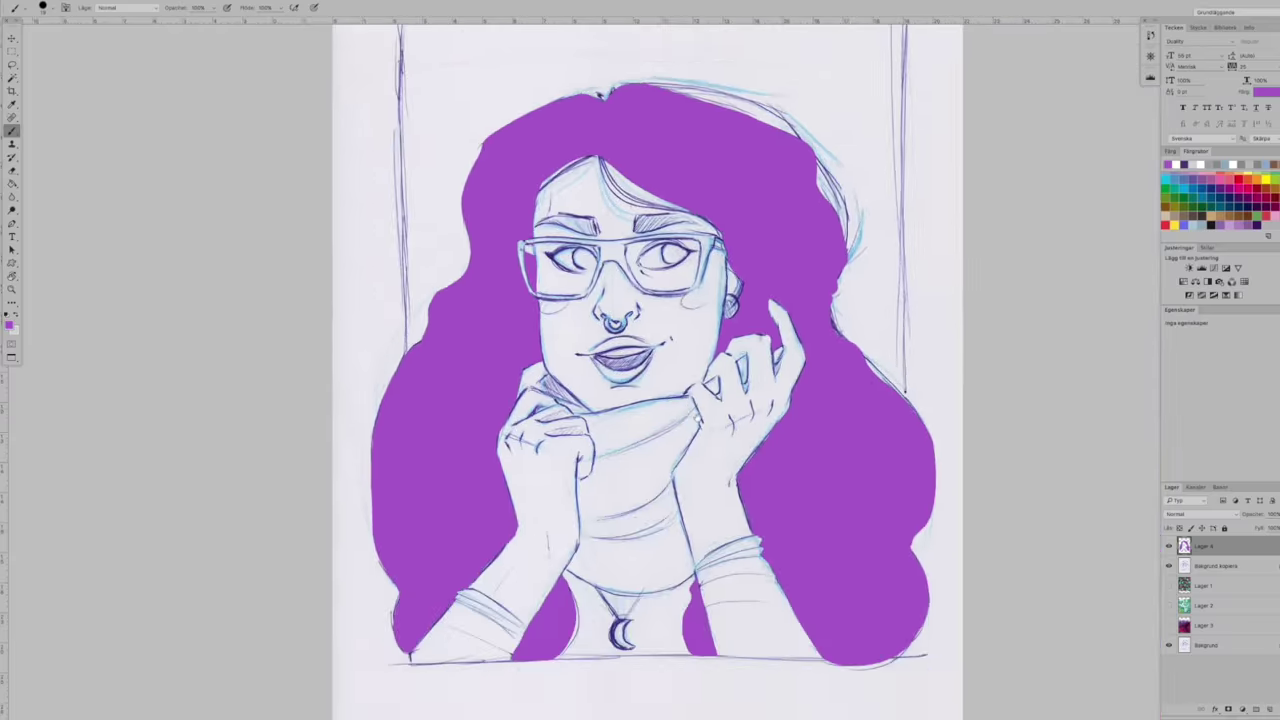
# Paint thin loose purple strands beside the upper left side of the hair and across the forehead
pyautogui.scroll(8, 596, 188)
pyautogui.moveTo(625, 232); pyautogui.dragTo(950, 447)
pyautogui.scroll(-5, 767, 348)
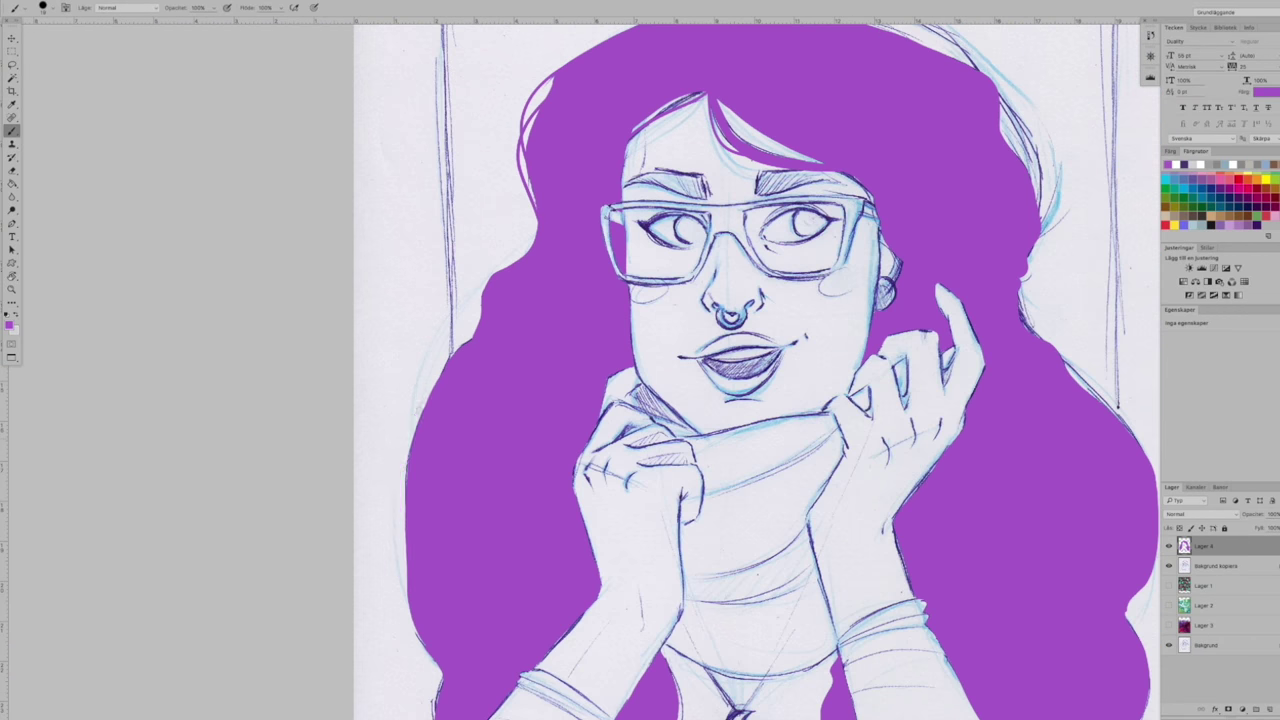
# Paint thin curved purple strands along both outer sides of the lower hair
pyautogui.scroll(3, 478, 324)
pyautogui.moveTo(900, 250); pyautogui.dragTo(378, 593)
pyautogui.scroll(-3, 375, 286)
pyautogui.moveTo(680, 690); pyautogui.dragTo(633, 426)
pyautogui.scroll(-3, 635, 662)
pyautogui.scroll(-2, 592, 384)
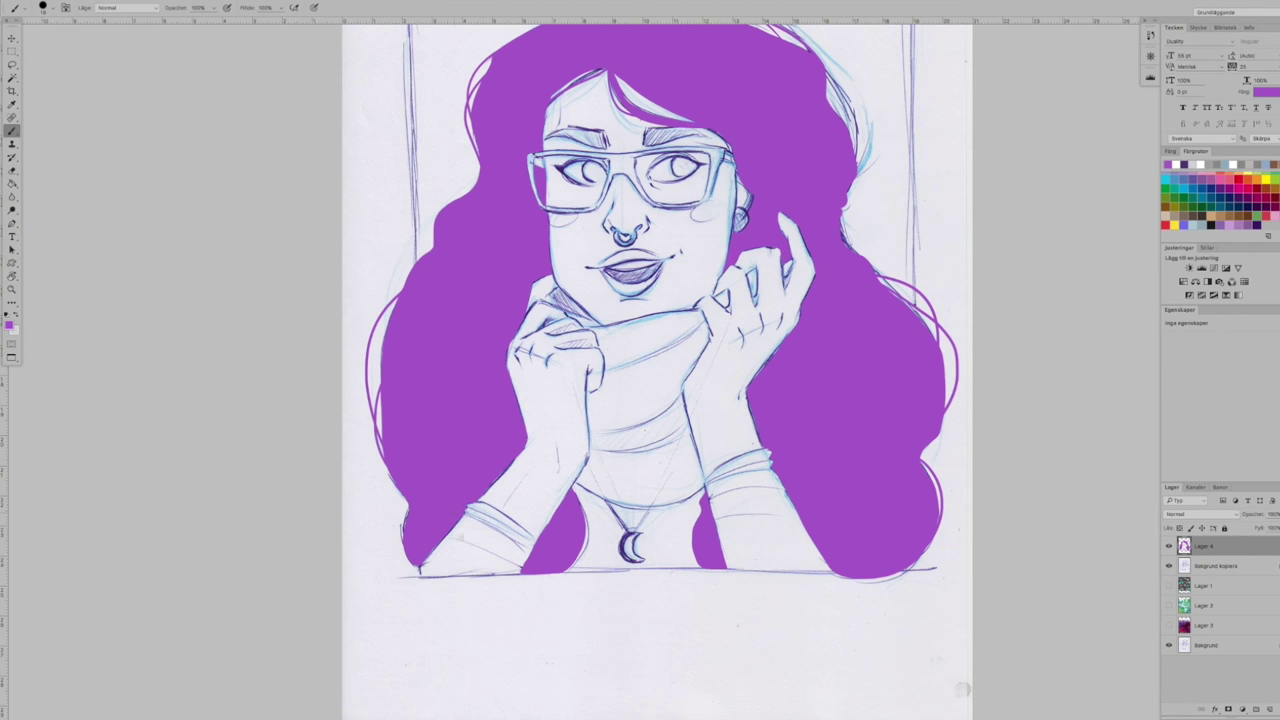
# Cut the hair shape out of Bakgrund kopiera and hide Layer 4 to reveal the Layer 1 leaf pattern in the hair
pyautogui.click(1210, 568)
pyautogui.click(1169, 546)
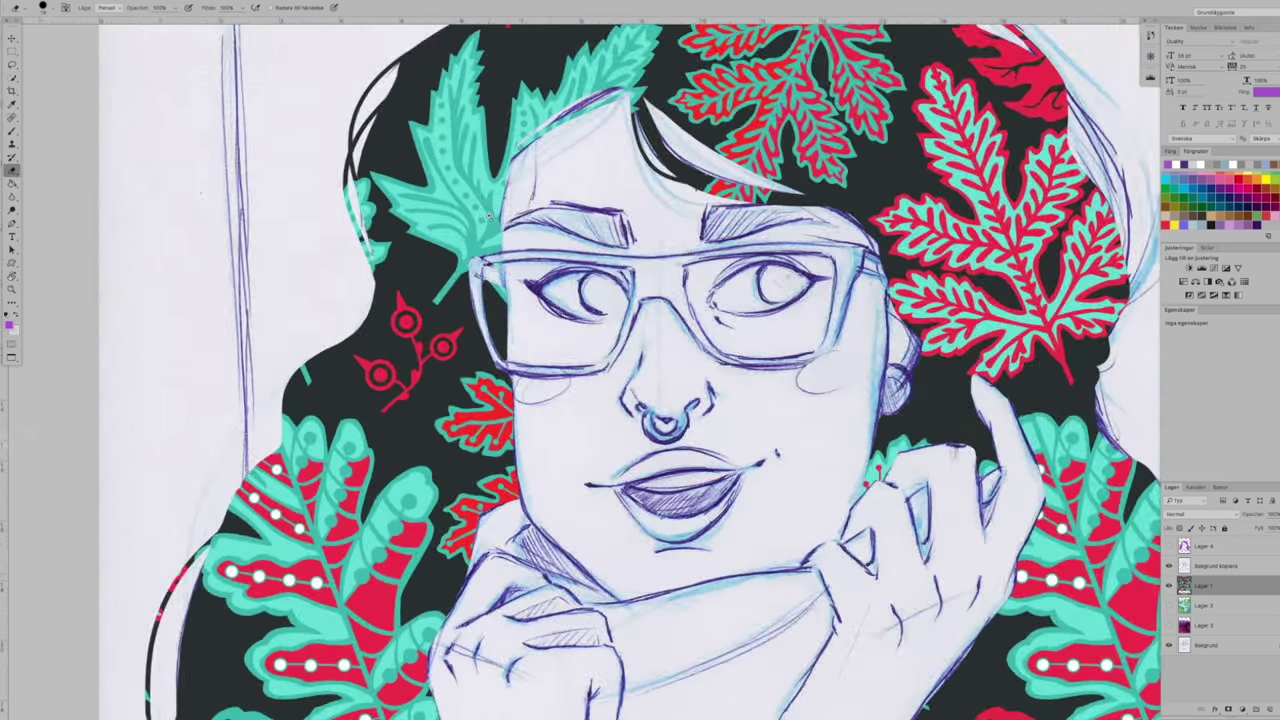
pyautogui.scroll(1, 490, 216)
pyautogui.click(1215, 566)
pyautogui.scroll(-1, 240, 405)
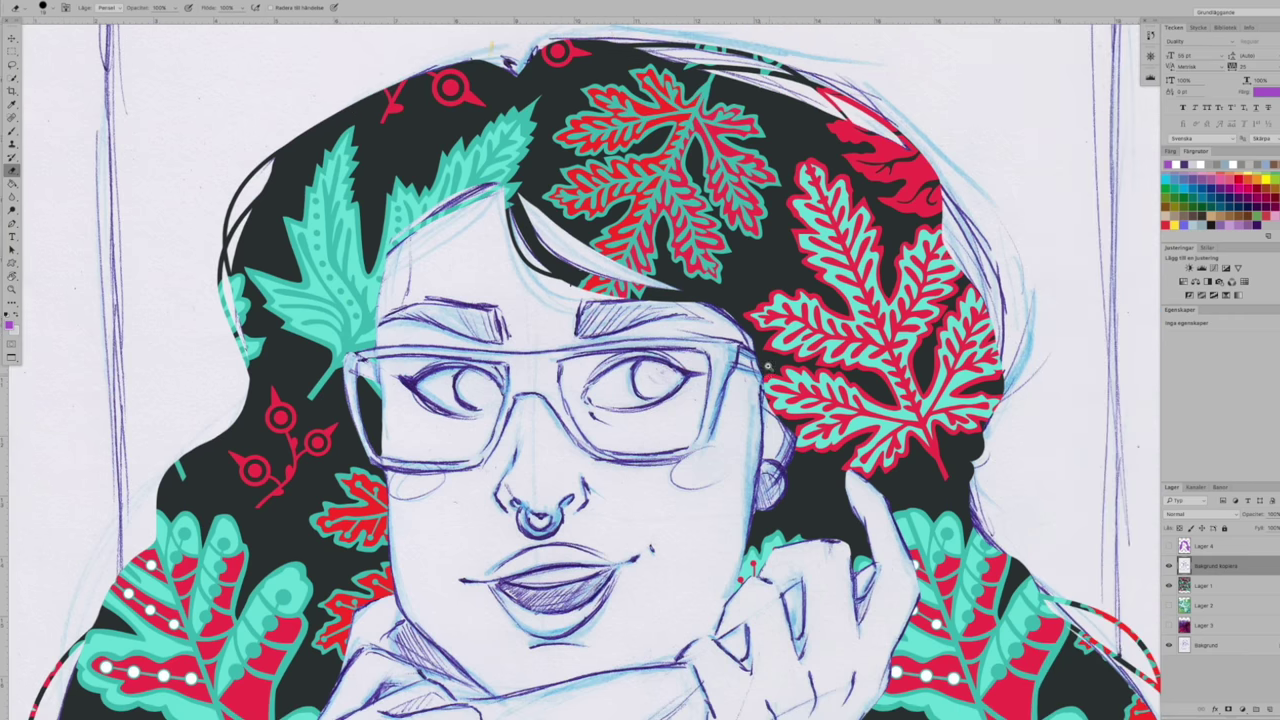
# Erase thin loose strands and a small curl from Bakgrund kopiera around the hair edges and beside the neck
pyautogui.scroll(1, 755, 395)
pyautogui.scroll(-2, 800, 315)
pyautogui.scroll(1, 852, 478)
pyautogui.scroll(-2, 845, 465)
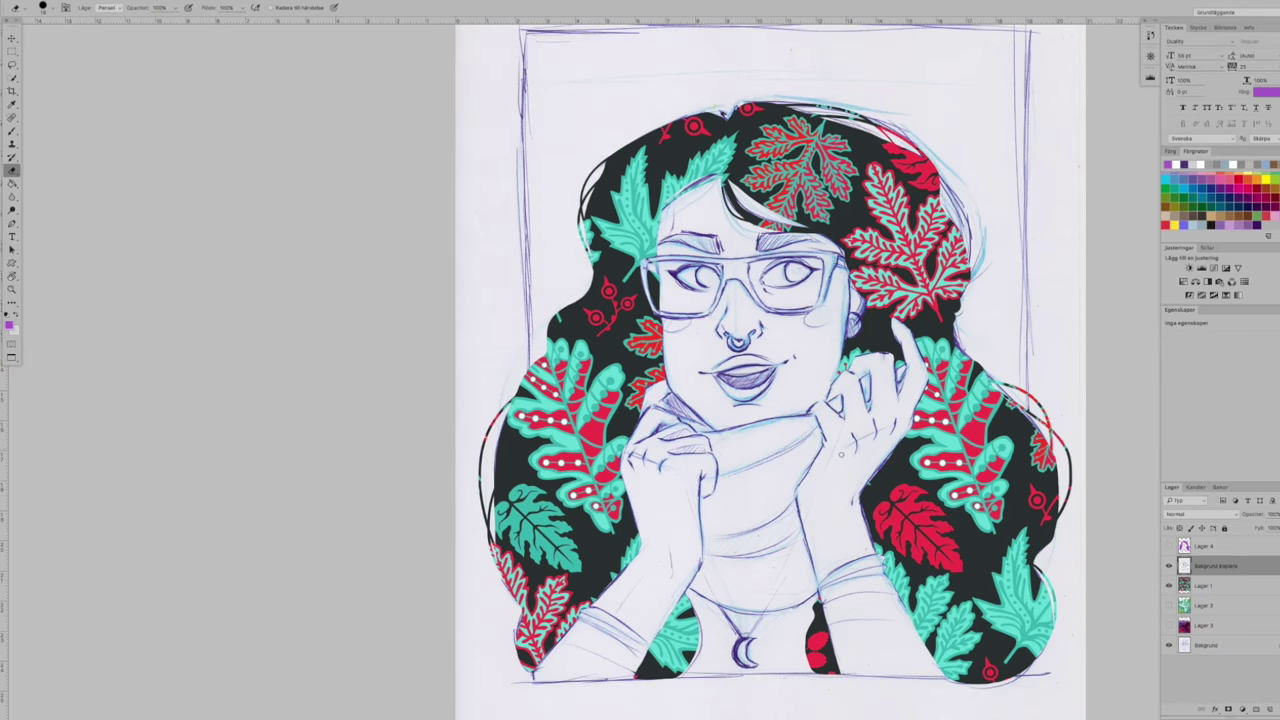
pyautogui.scroll(-2, 779, 501)
pyautogui.scroll(3, 779, 501)
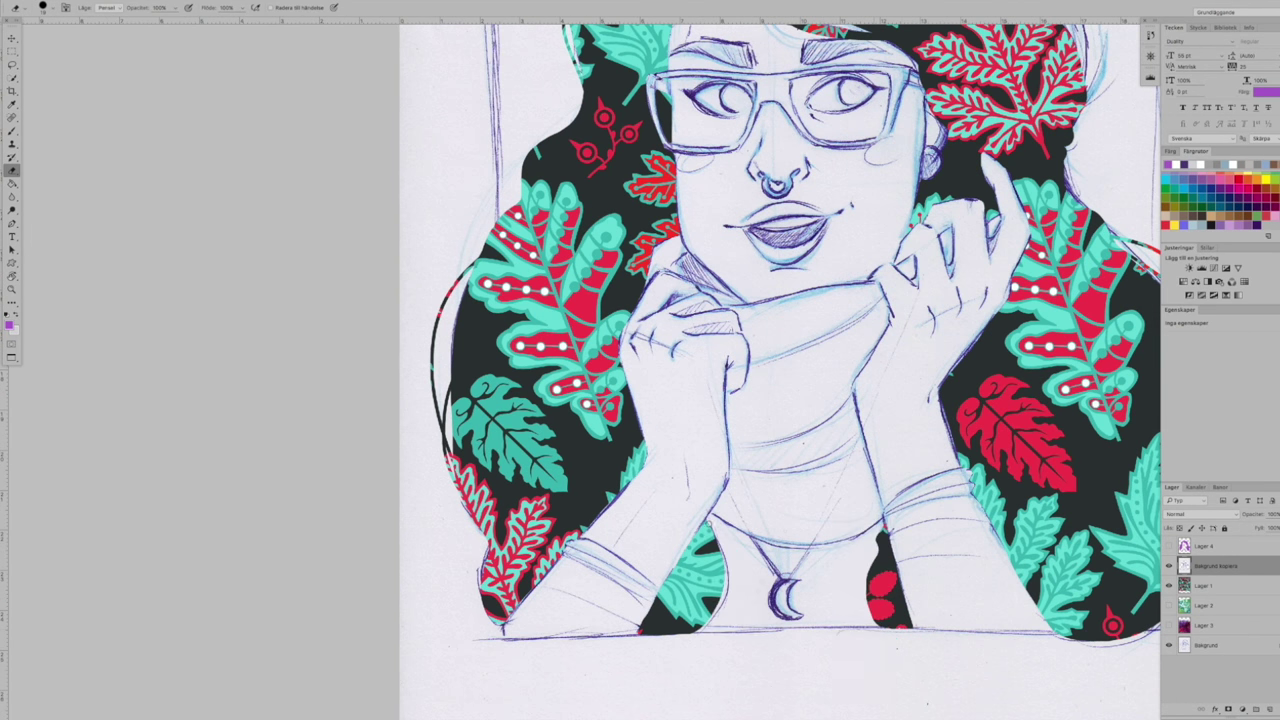
pyautogui.scroll(-3, 700, 440)
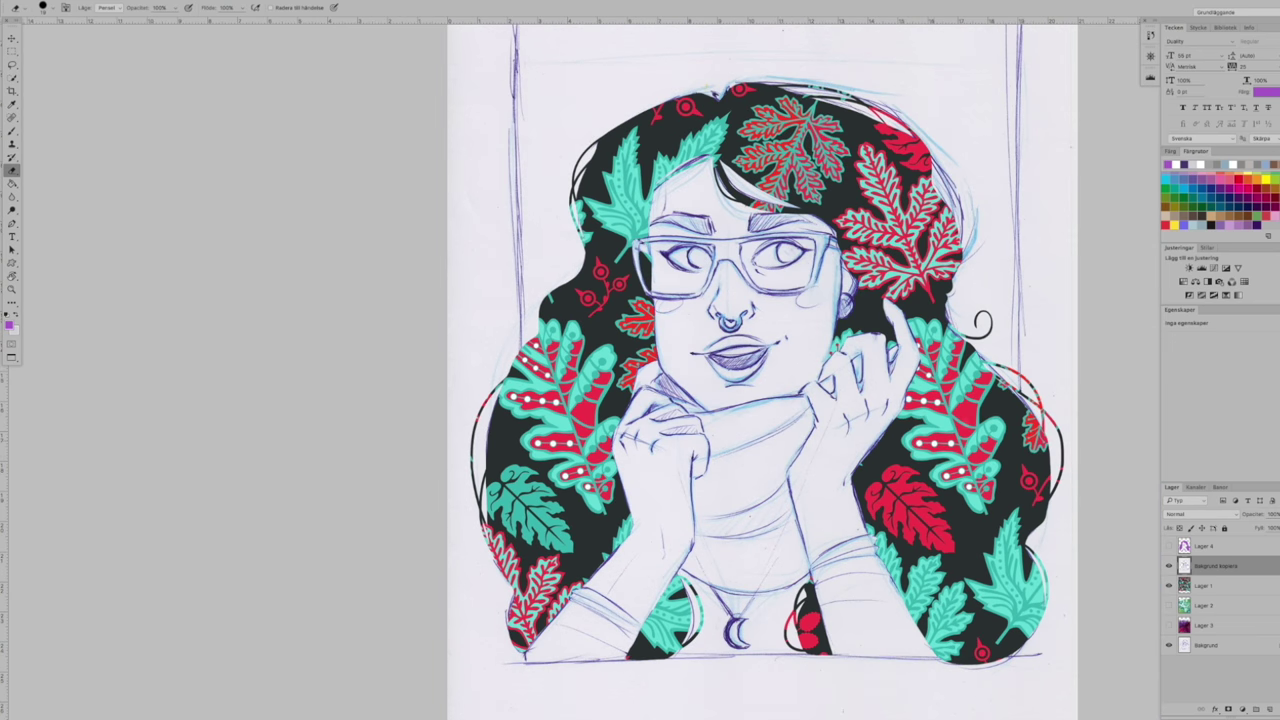
pyautogui.scroll(4, 634, 258)
pyautogui.scroll(-2, 650, 212)
pyautogui.scroll(1, 580, 300)
pyautogui.scroll(-2, 530, 400)
# Scale the Layer 1 leaf pattern to about 85% and reposition it over the hair
pyautogui.click(1240, 587)
pyautogui.press('super+t')
pyautogui.moveTo(928, 146); pyautogui.dragTo(850, 224)
pyautogui.moveTo(819, 260); pyautogui.dragTo(839, 240)
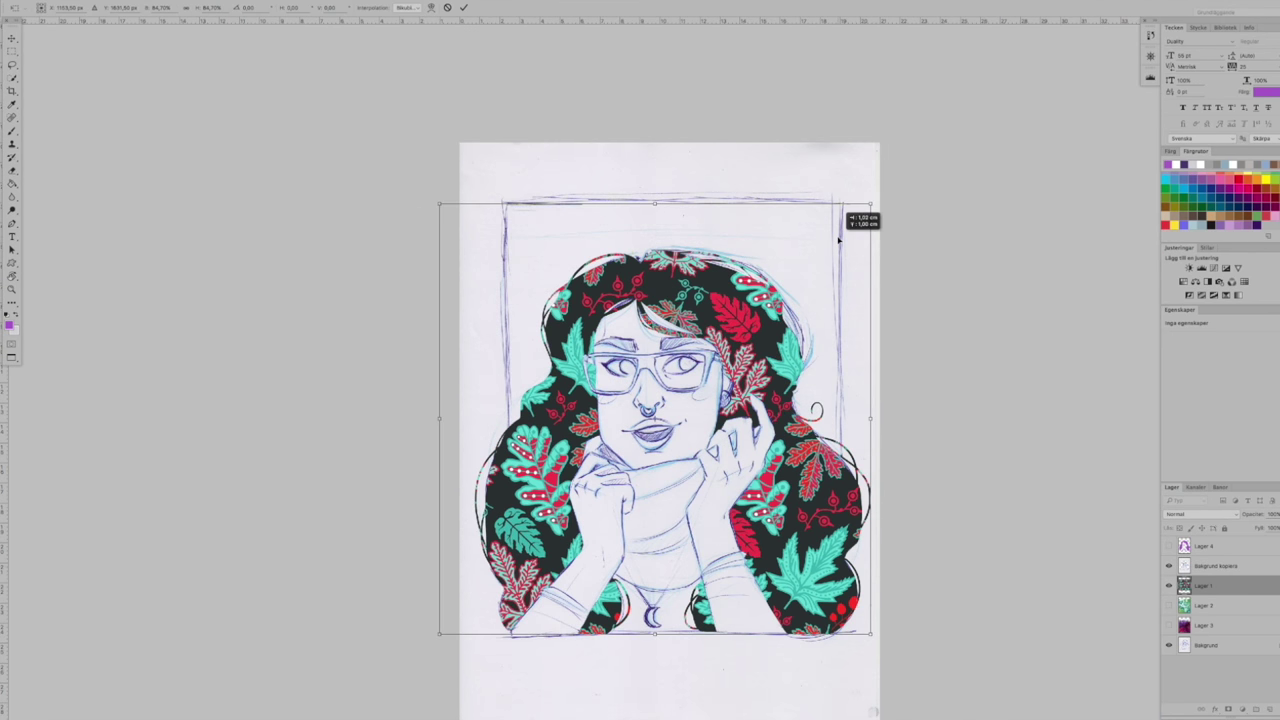
# Replace the leaf pattern in the hair with the Layer 3 watercolour texture and adjust the texture's position
pyautogui.scroll(3, 650, 275)
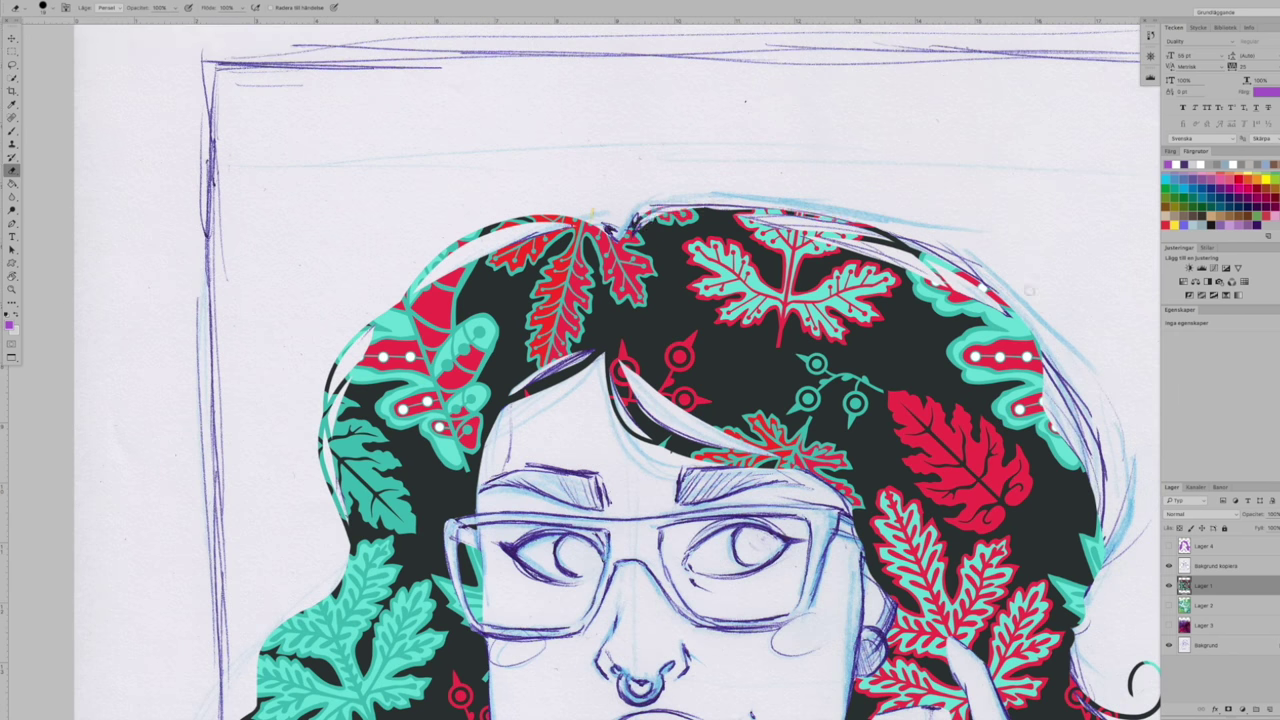
pyautogui.scroll(-3, 986, 396)
pyautogui.scroll(2, 900, 500)
pyautogui.scroll(-2, 879, 594)
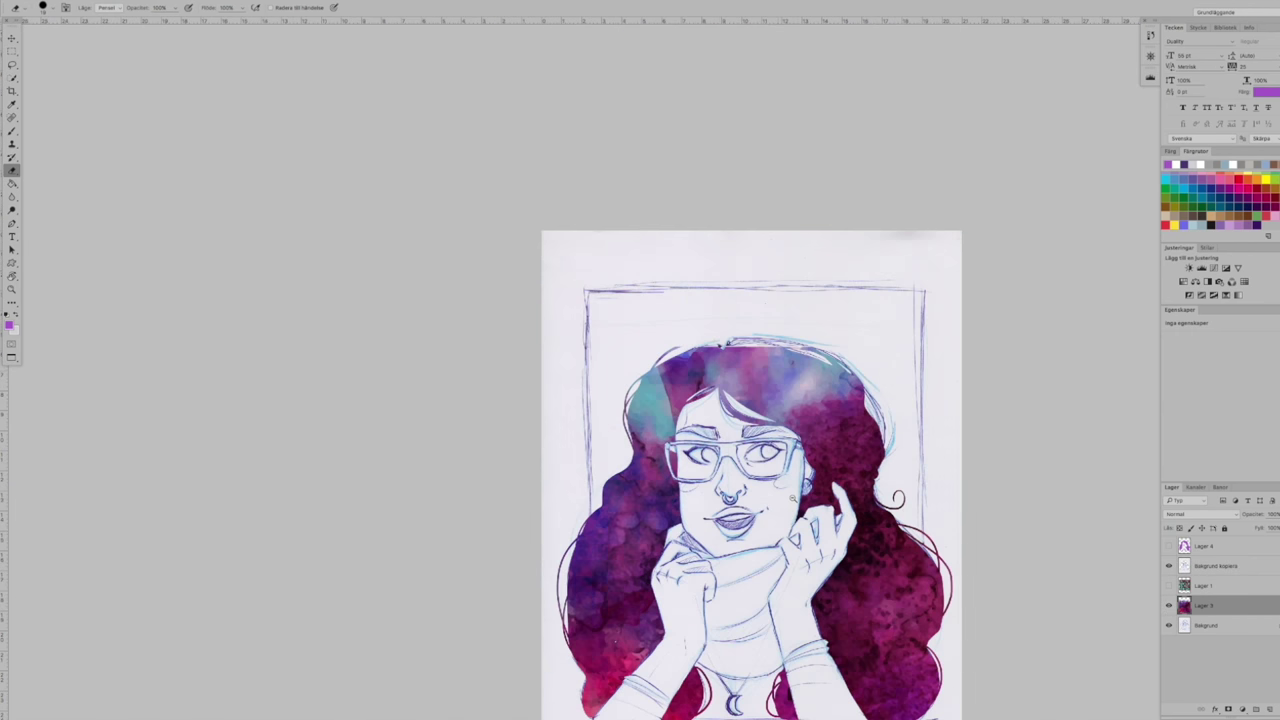
pyautogui.moveTo(900, 276); pyautogui.dragTo(907, 280)
pyautogui.click(1169, 586)
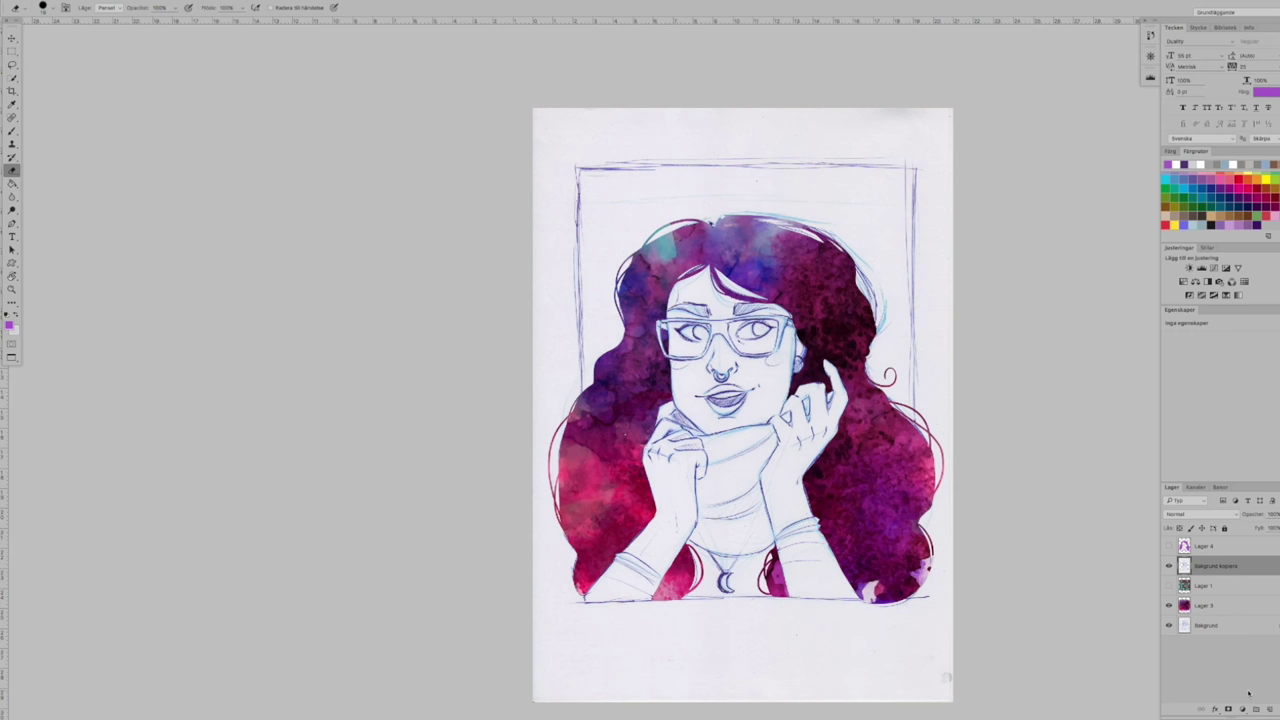
# Erase more thin strands from Bakgrund kopiera along the outer edges of the watercolour hair
pyautogui.press('super+plus')
pyautogui.press('super+plus')
pyautogui.press('super+plus')
pyautogui.moveTo(740, 437); pyautogui.dragTo(754, 363)
pyautogui.moveTo(900, 150); pyautogui.dragTo(665, 524)
pyautogui.moveTo(1110, 400)
pyautogui.mouseDown()
pyautogui.moveTo(839, 524)
pyautogui.moveTo(826, 337)
pyautogui.mouseUp()
pyautogui.moveTo(867, 276); pyautogui.dragTo(889, 318)
pyautogui.moveTo(820, 606); pyautogui.dragTo(766, 197)
pyautogui.moveTo(1003, 267)
pyautogui.mouseDown()
pyautogui.moveTo(1033, 353)
pyautogui.moveTo(1018, 423)
pyautogui.mouseUp()
pyautogui.press('super+minus')
pyautogui.moveTo(920, 474); pyautogui.dragTo(1078, 445)
pyautogui.press('super+plus')
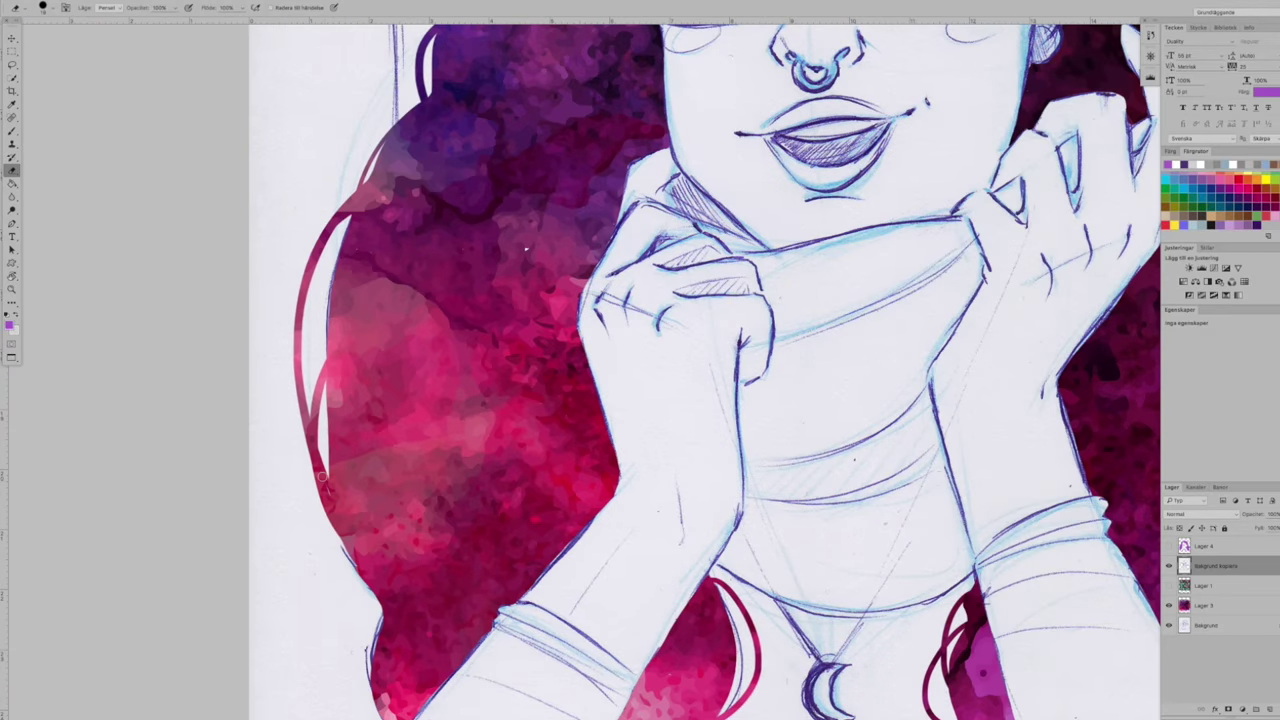
# Erase the remaining loose strands along the lower left hair and its bottom curl on Bakgrund kopiera
pyautogui.moveTo(322, 477); pyautogui.dragTo(224, 393)
pyautogui.moveTo(222, 282); pyautogui.dragTo(214, 402)
pyautogui.moveTo(850, 450); pyautogui.dragTo(436, 363)
pyautogui.press('super+minus')
pyautogui.moveTo(908, 361); pyautogui.dragTo(890, 436)
pyautogui.press('super+minus')
pyautogui.press('super+minus')
pyautogui.moveTo(474, 397); pyautogui.dragTo(488, 483)
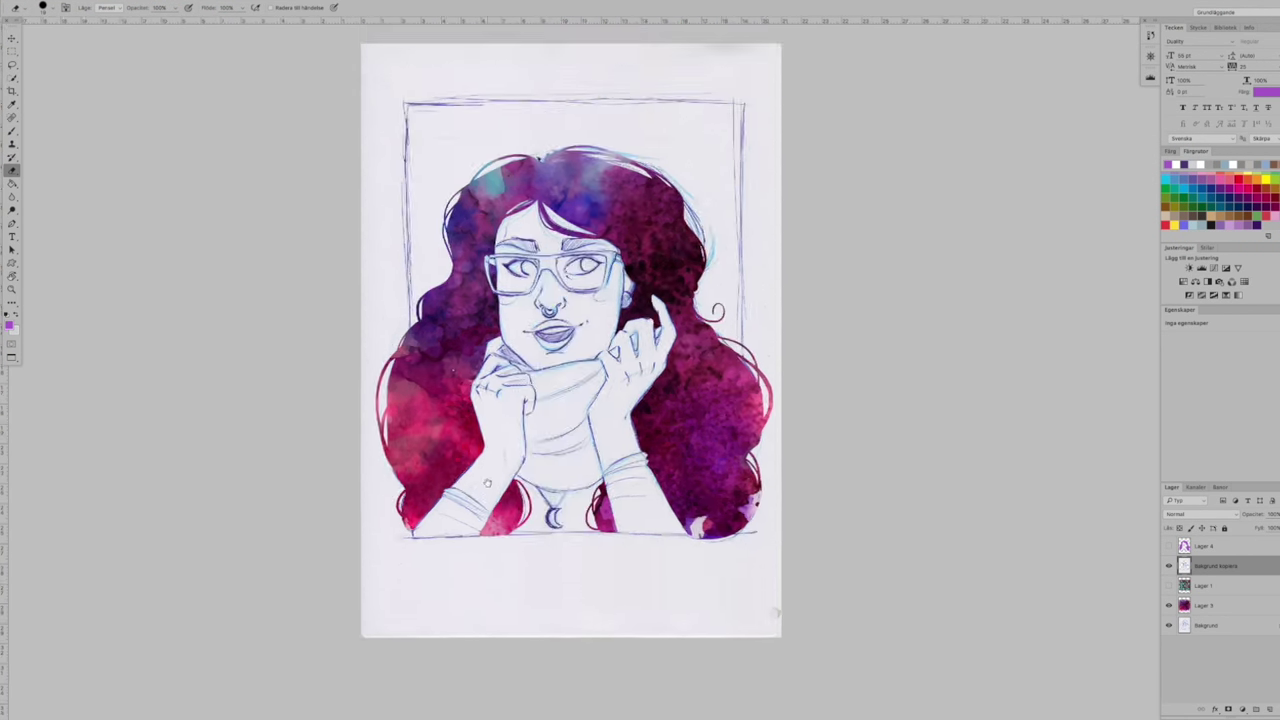
# Create a new layer above Bakgrund kopiera and paint purple lines along the frame's left and top edges
pyautogui.press('super+plus')
pyautogui.press('super+minus')
pyautogui.click(1270, 709)
pyautogui.press('b')
pyautogui.press('super+plus')
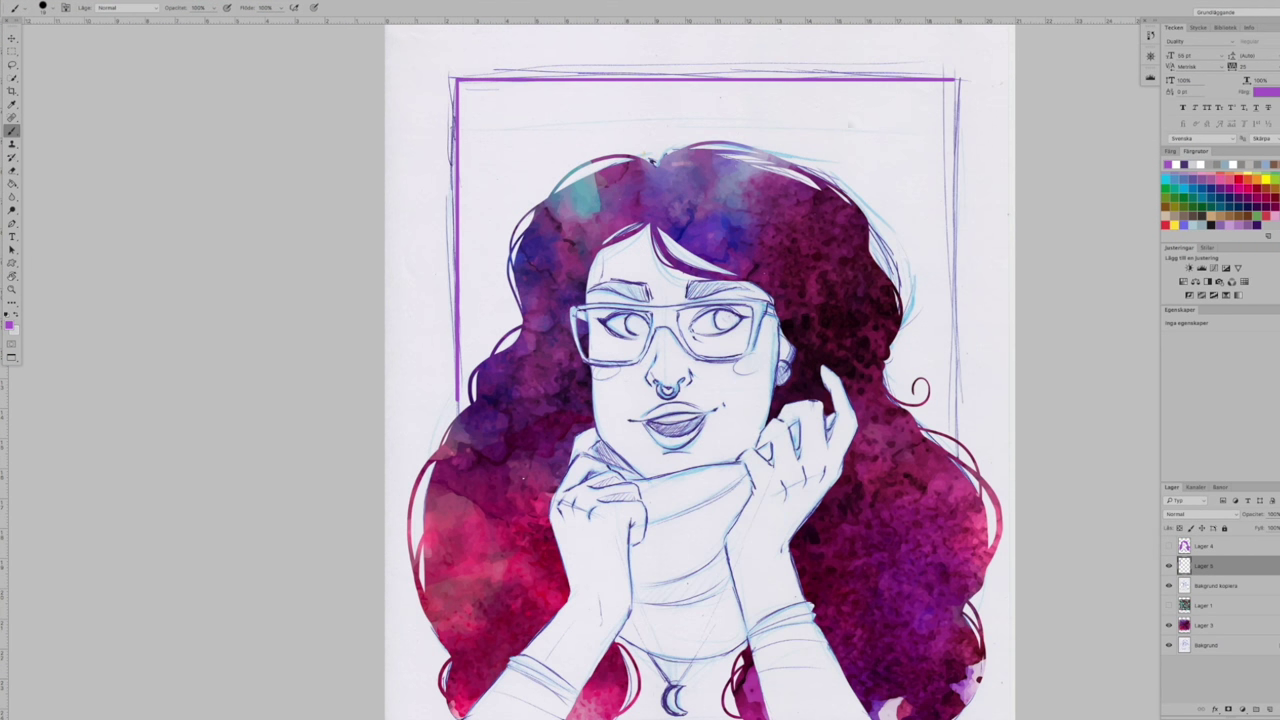
# Continue the purple outline from the frame's left edge around the top of the hair and the small curl on the right
pyautogui.scroll(3, 522, 478)
pyautogui.moveTo(438, 400); pyautogui.dragTo(394, 558)
pyautogui.moveTo(400, 185)
pyautogui.mouseDown()
pyautogui.moveTo(408, 463)
pyautogui.moveTo(459, 374)
pyautogui.mouseUp()
pyautogui.moveTo(441, 158); pyautogui.dragTo(454, 532)
pyautogui.moveTo(520, 360); pyautogui.dragTo(442, 420)
pyautogui.moveTo(456, 400)
pyautogui.mouseDown()
pyautogui.moveTo(715, 202)
pyautogui.moveTo(461, 202)
pyautogui.mouseUp()
pyautogui.moveTo(440, 197); pyautogui.dragTo(873, 262)
pyautogui.scroll(-5, 581, 369)
pyautogui.hscroll(4, 581, 369)
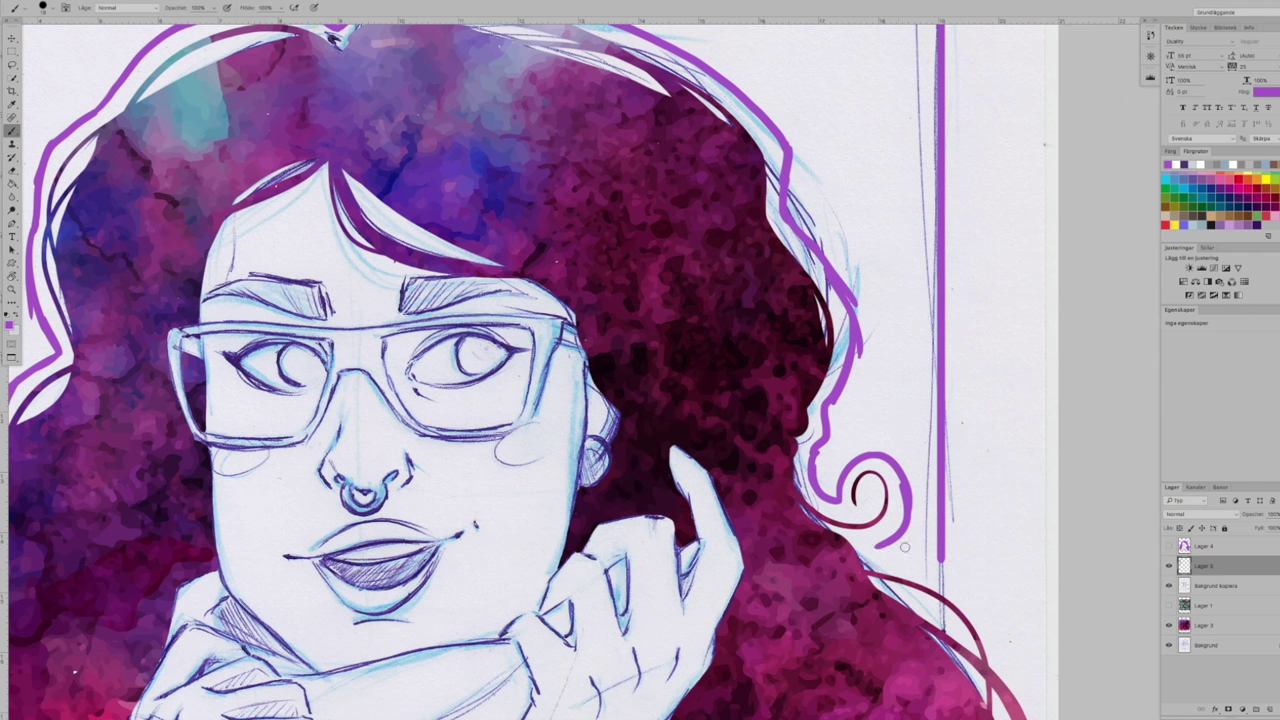
# Close the outline at the frame's lower right corner and fill the background area with purple
pyautogui.press('Tab')
pyautogui.press('Tab')
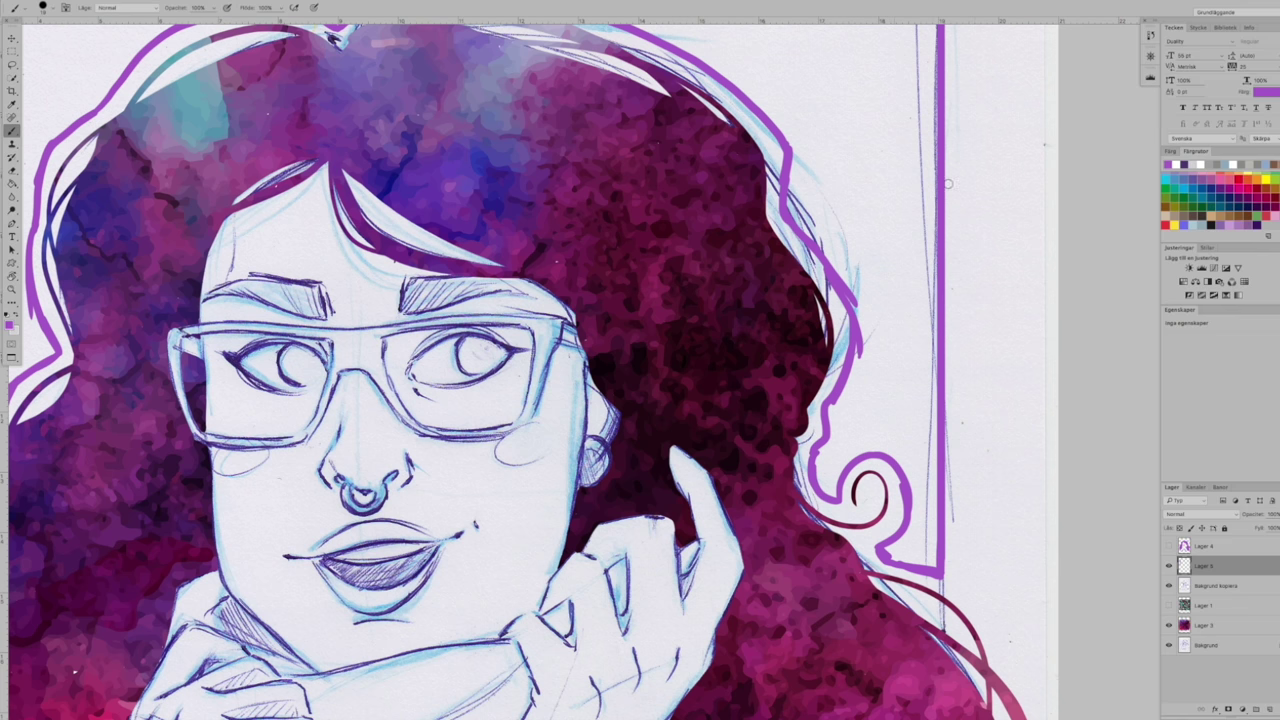
pyautogui.hotkey('ctrl', '0')
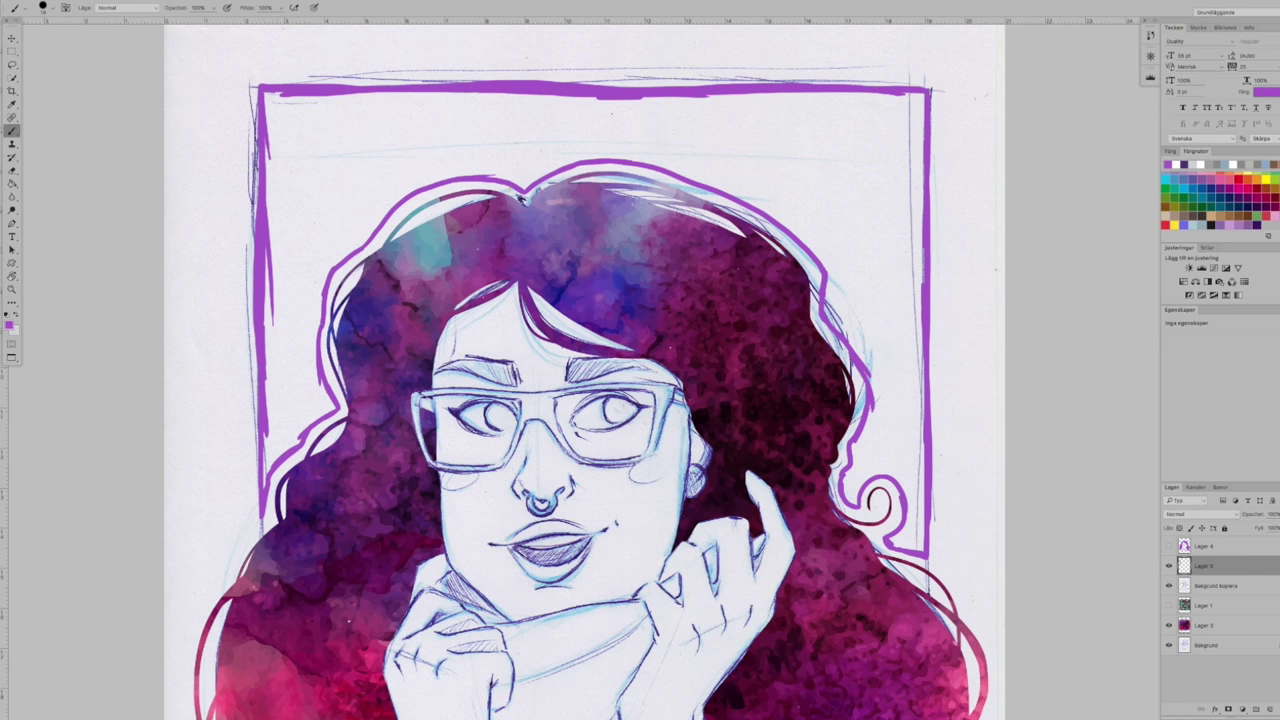
pyautogui.hotkey('alt', 'BackSpace')
pyautogui.hotkey('ctrl', 'd')
pyautogui.press('b')
pyautogui.scroll(3, 902, 533)
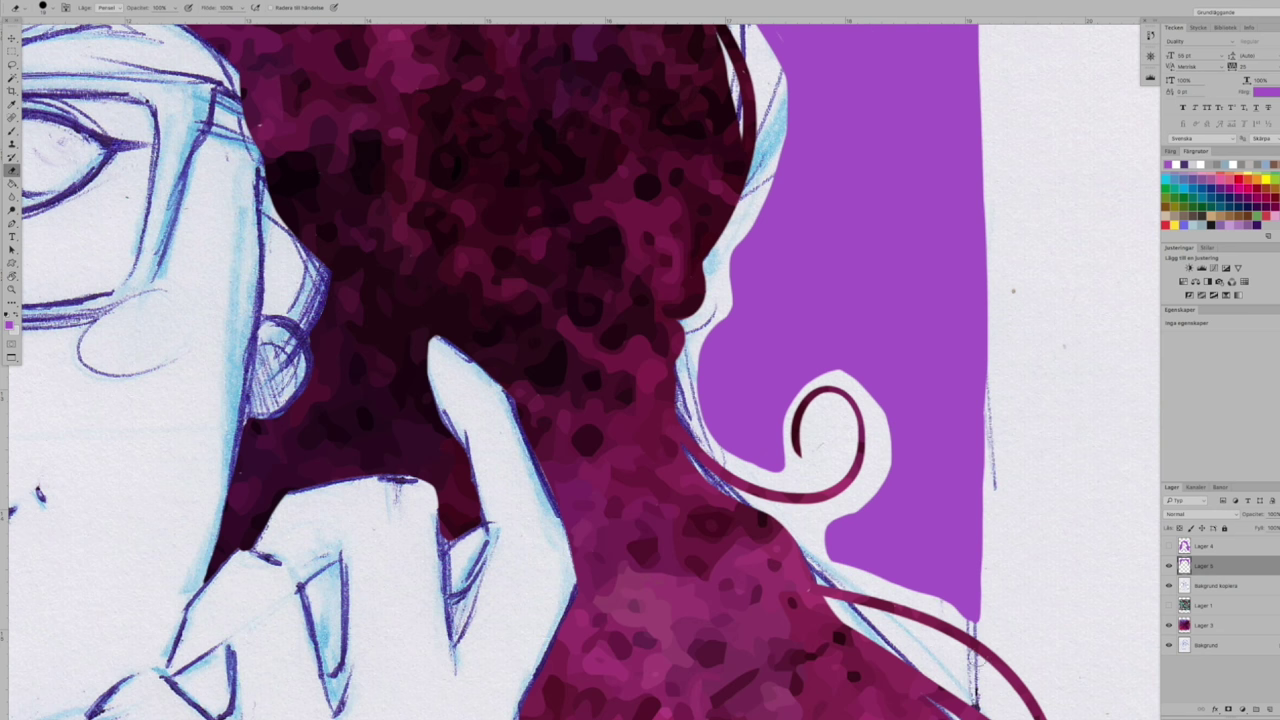
# Touch up the edges of the purple background fill around the curl, the hair outline and the frame
pyautogui.scroll(10, 759, 453)
pyautogui.hscroll(-8, 759, 453)
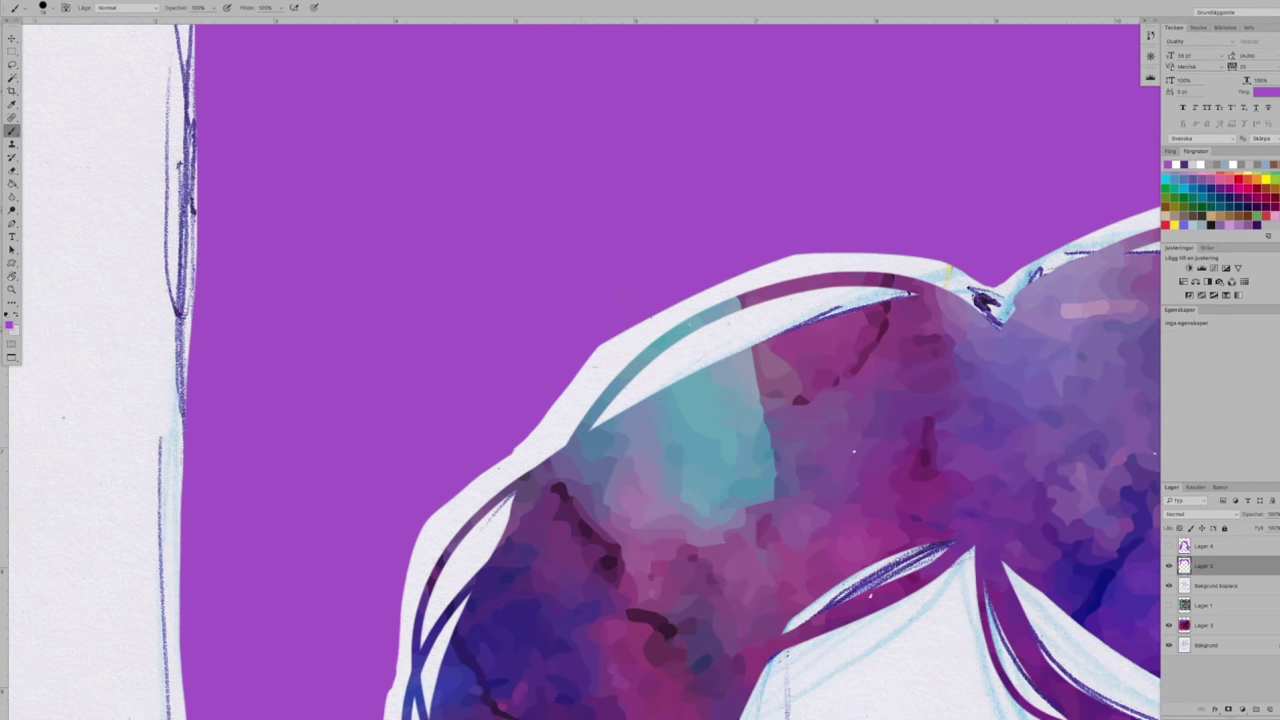
pyautogui.scroll(-6, 487, 443)
pyautogui.hscroll(-2, 487, 443)
pyautogui.scroll(15, 580, 370)
# Try to trim the top edge of the purple background with the Eraser
pyautogui.press('e')
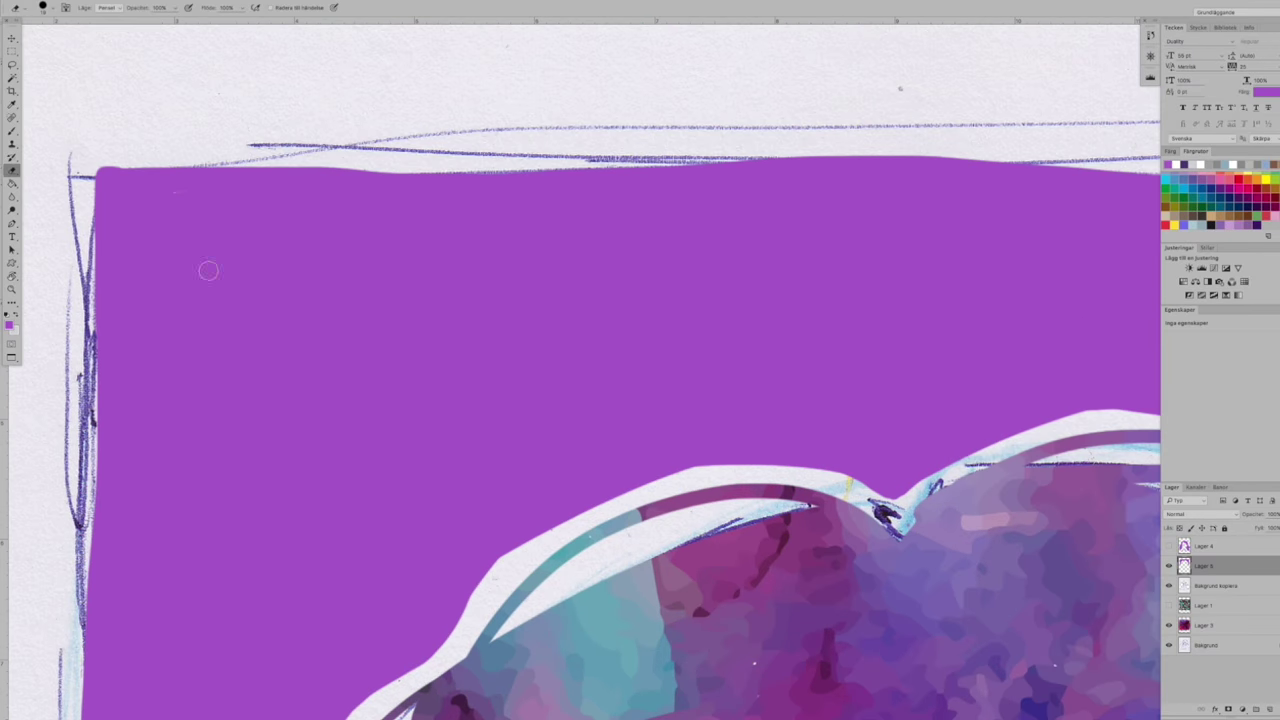
pyautogui.moveTo(148, 205); pyautogui.dragTo(422, 219)
pyautogui.scroll(-2, 402, 248)
pyautogui.moveTo(424, 230); pyautogui.dragTo(886, 224)
pyautogui.hotkey('ctrl', 'alt', 'z')
pyautogui.hotkey('ctrl', 'alt', 'z')
pyautogui.hotkey('ctrl', 'alt', 'z')
pyautogui.scroll(-1, 283, 204)
pyautogui.press('b')
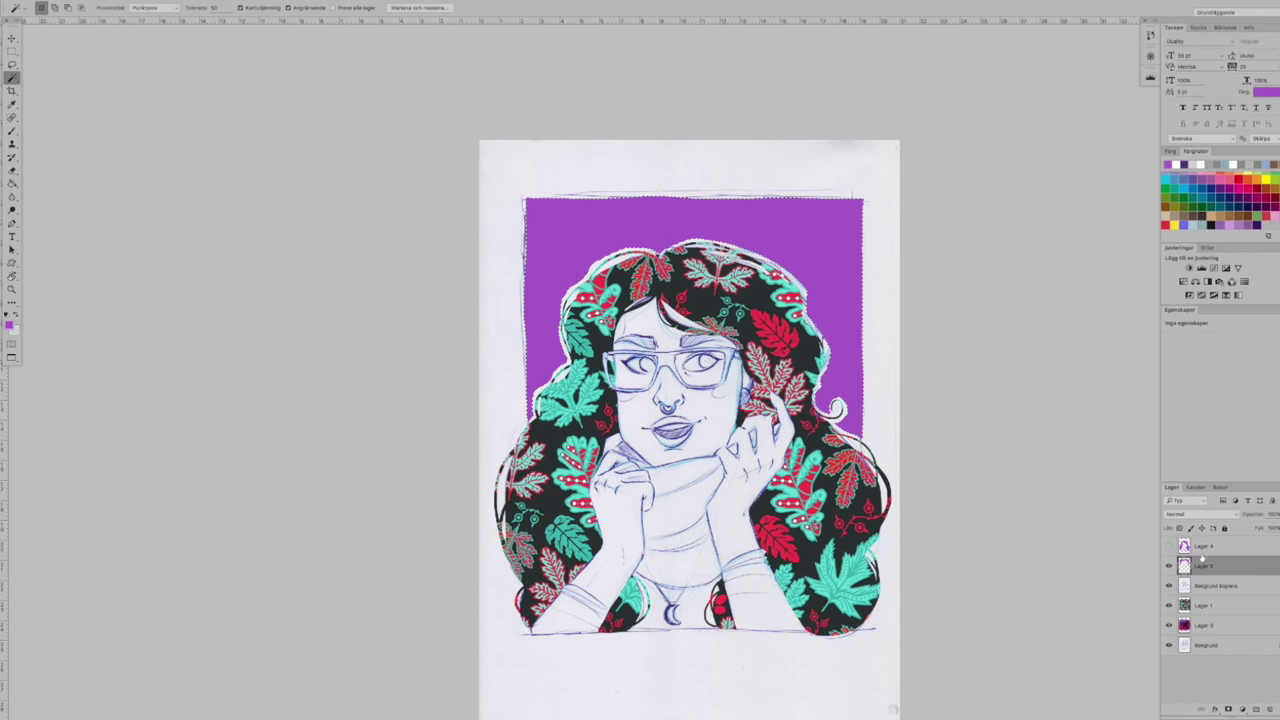
# Move the Layer 1 leaf pattern up to fill the background frame and select the hair shape from Layer 4
pyautogui.click(1204, 605)
pyautogui.moveTo(832, 497); pyautogui.dragTo(829, 345)
pyautogui.hotkey('ctrl', '+')
pyautogui.click(1204, 546)
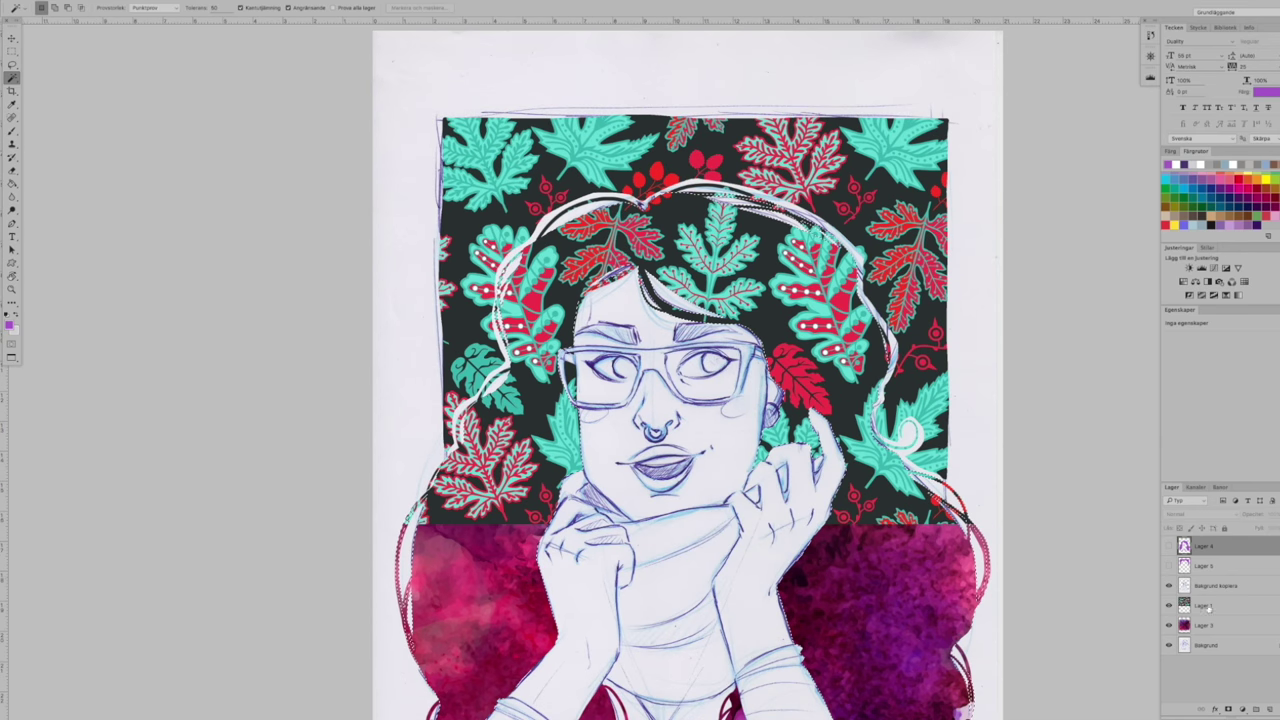
# Delete the hair area from the leaf pattern on Layer 1 and deselect
pyautogui.click(1204, 605)
pyautogui.press('Delete')
pyautogui.keyDown('ctrl'); pyautogui.click(1186, 602); pyautogui.keyUp('ctrl')
pyautogui.click(1210, 587)
pyautogui.hotkey('ctrl', 'd')
# Hide the Bakgrund layer and clean up the cutout edges with the Eraser
pyautogui.click(1204, 605)
pyautogui.scroll(-5, 694, 353)
pyautogui.scroll(5, 731, 352)
pyautogui.scroll(-3, 780, 435)
pyautogui.click(1168, 645)
pyautogui.click(1168, 587)
pyautogui.click(1168, 587)
pyautogui.hotkey('ctrl', '+')
pyautogui.hotkey('ctrl', '+')
pyautogui.press('e')
pyautogui.hotkey('ctrl', '-')
pyautogui.moveTo(865, 526); pyautogui.dragTo(783, 660)
# Try a different blend mode on the Layer 1 leaf pattern
pyautogui.click(1205, 606)
pyautogui.click(1200, 514)
pyautogui.click(1186, 543)
pyautogui.hotkey('ctrl', 'z')
# Paste the copied pattern as a new layer, shift it up slightly and change its blend mode
pyautogui.hotkey('ctrl', '-')
pyautogui.hotkey('ctrl', 'v')
pyautogui.moveTo(658, 322); pyautogui.dragTo(660, 292)
pyautogui.click(1200, 514)
pyautogui.click(1188, 543)
pyautogui.hotkey('ctrl', '+')
pyautogui.moveTo(650, 370); pyautogui.dragTo(676, 413)
pyautogui.hotkey('ctrl', '-')
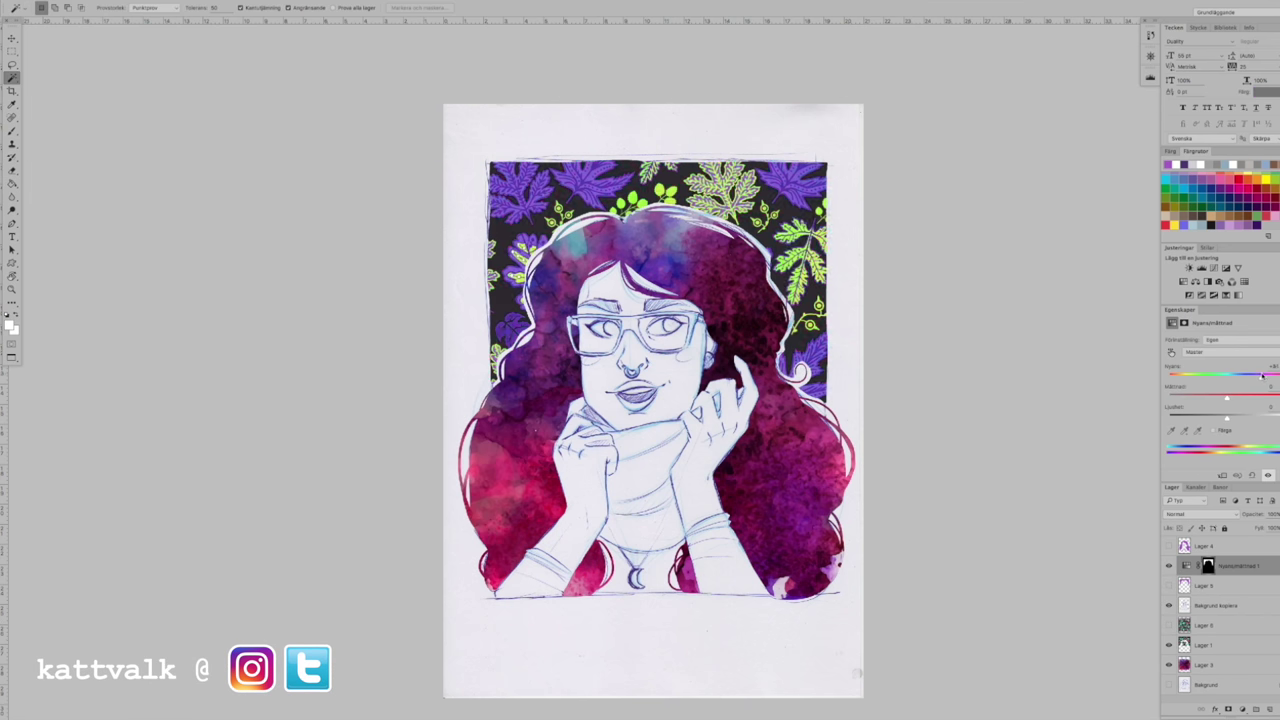
# Try to recolour the leaf pattern by shifting the hue of a Hue/Saturation adjustment layer placed above Layer 1
pyautogui.moveTo(1222, 566); pyautogui.dragTo(1212, 645)
pyautogui.moveTo(1231, 377); pyautogui.dragTo(1208, 378)
pyautogui.press('Delete')
# Duplicate Layer 3, place the copy above Layer 1 and move its texture up to cover the background frame
pyautogui.moveTo(1206, 645); pyautogui.dragTo(1270, 709)
pyautogui.moveTo(1210, 645); pyautogui.dragTo(1211, 616)
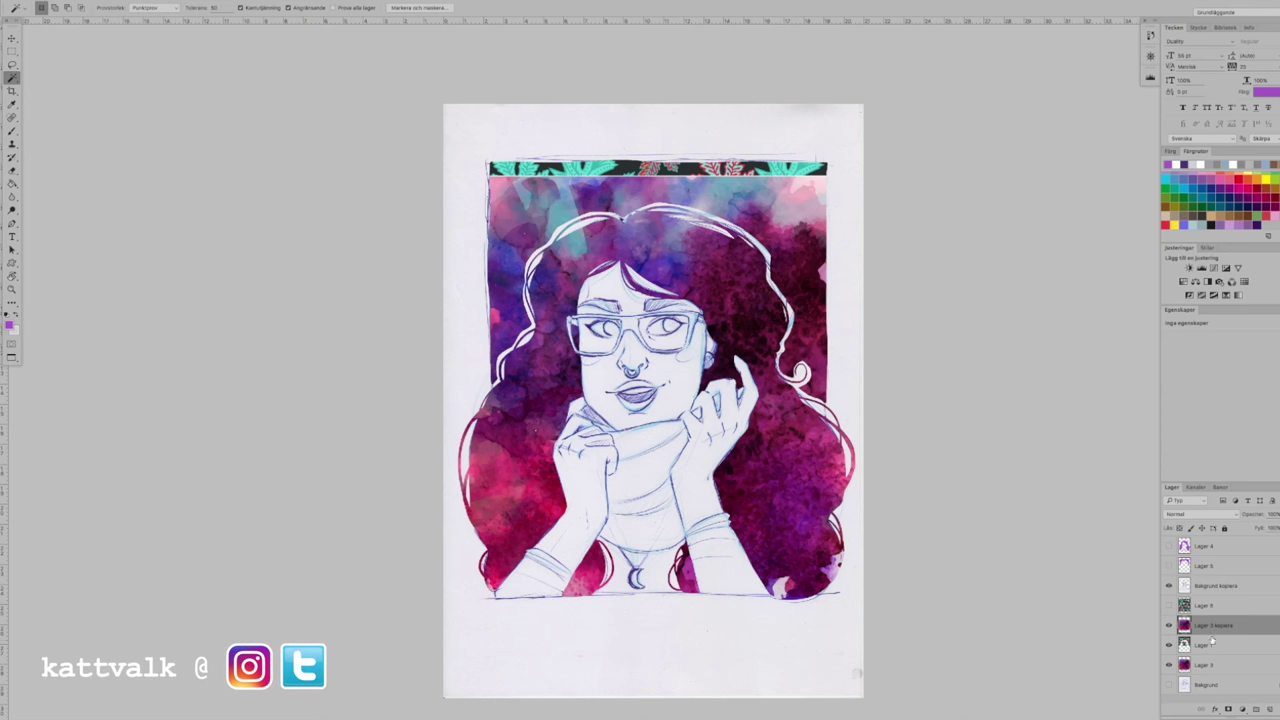
pyautogui.hotkey('ctrl', 't')
pyautogui.moveTo(740, 430); pyautogui.dragTo(740, 362)
pyautogui.moveTo(763, 532)
pyautogui.mouseDown()
pyautogui.moveTo(831, 483)
pyautogui.moveTo(766, 532)
pyautogui.mouseUp()
pyautogui.press('Return')
# Set the blend mode of Layer 3 kopiera to Multiply (Multiplicera)
pyautogui.click(1200, 513)
pyautogui.click(1188, 553)
pyautogui.click(1200, 514)
pyautogui.click(1192, 618)
# Add a white-filled layer above Bakgrund kopiera with the hair and background areas cut out
pyautogui.click(1210, 606)
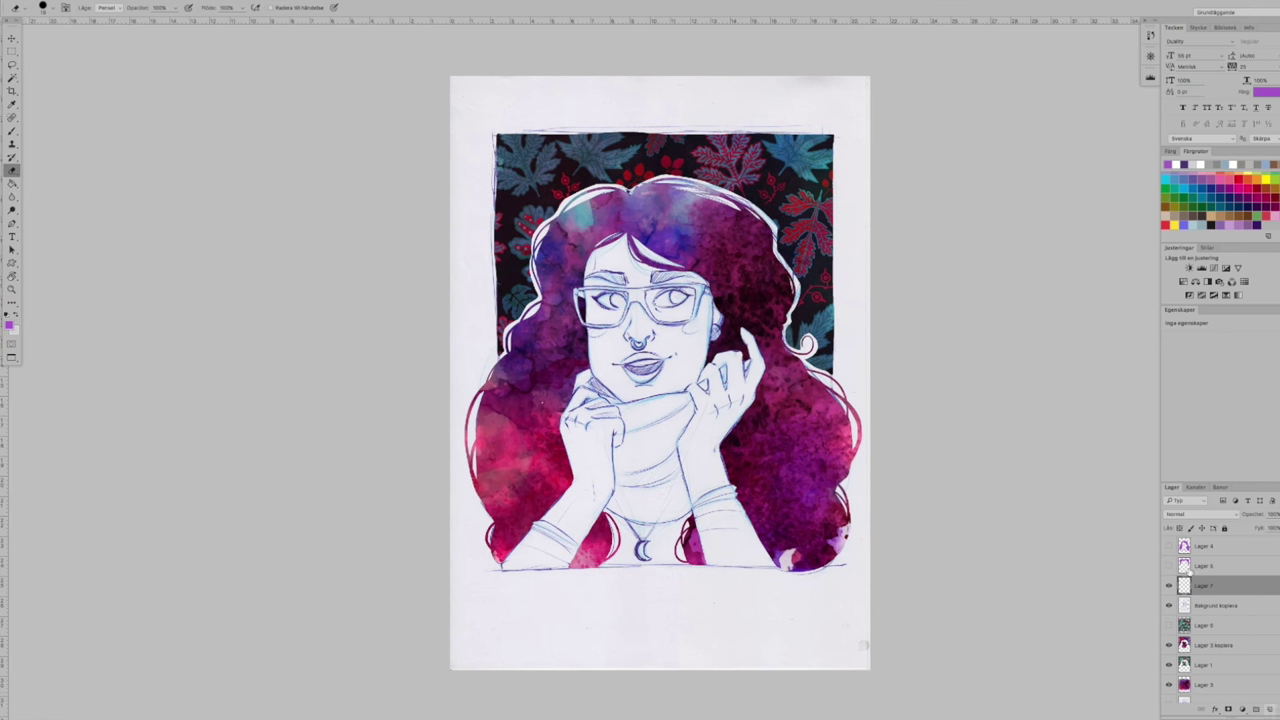
pyautogui.click(1169, 605)
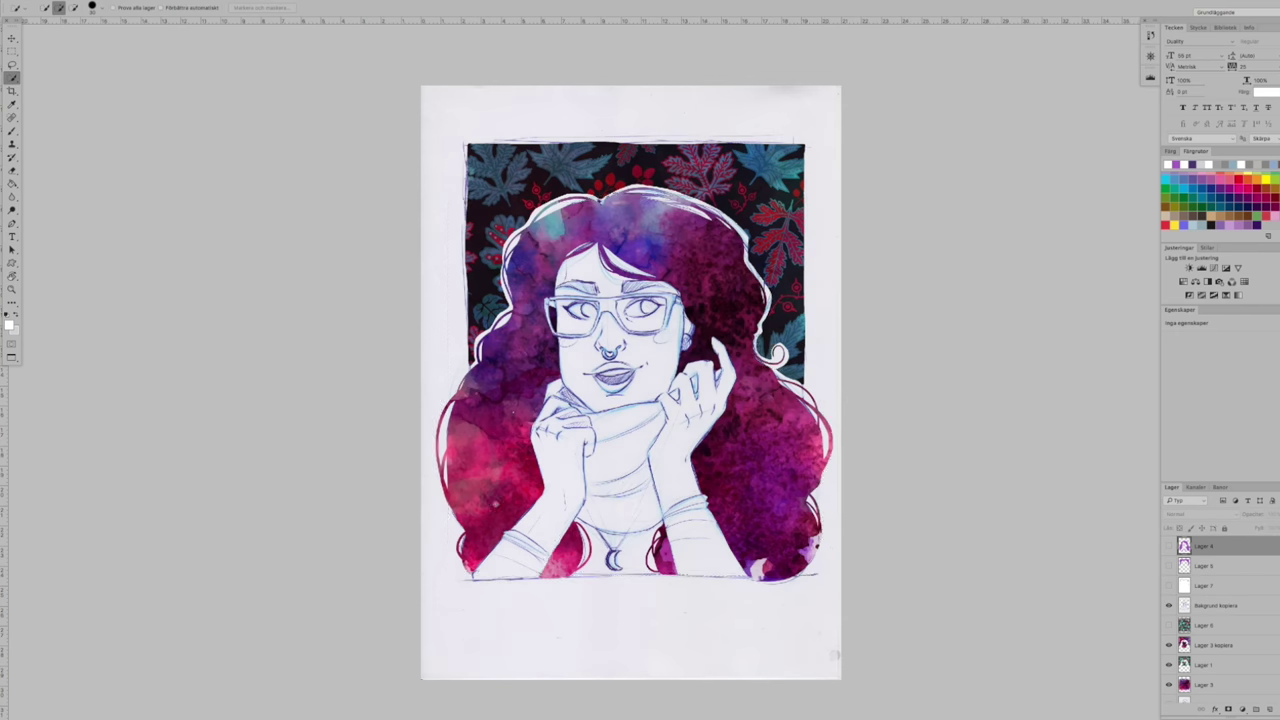
pyautogui.click(1216, 606)
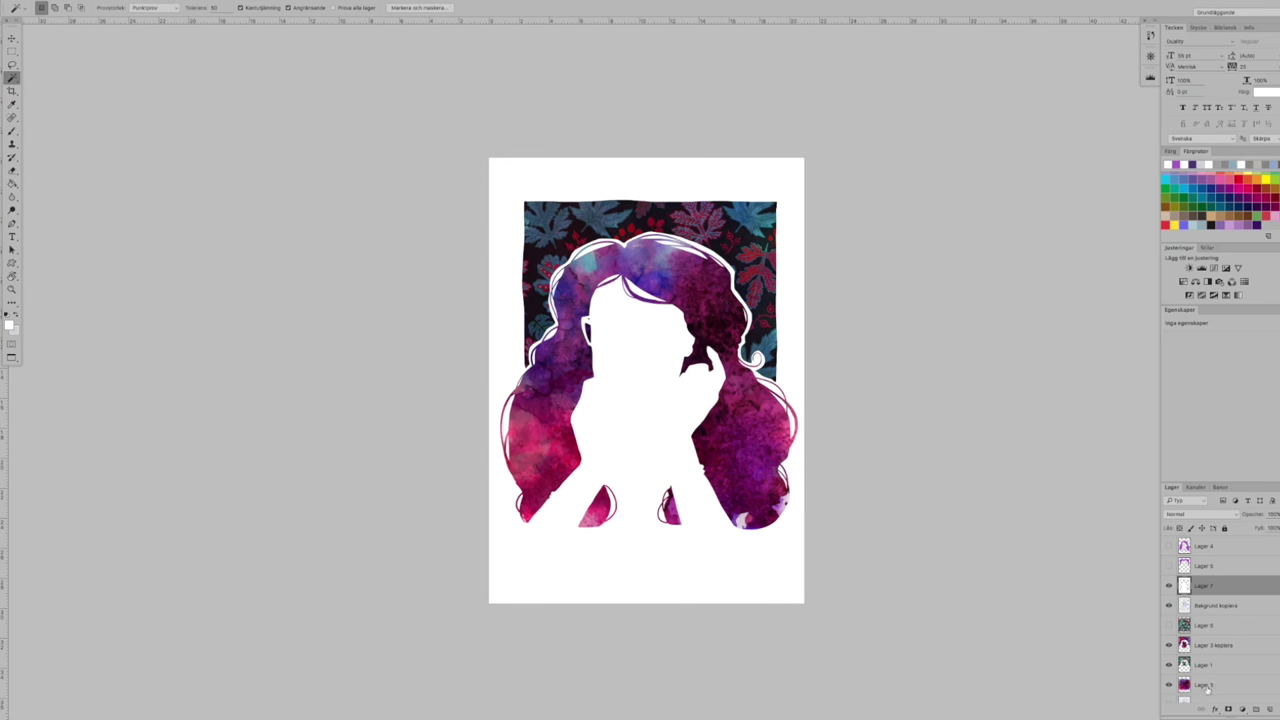
# Try to move the artwork layers from Layer 7 to Layer 3 slightly down together
pyautogui.keyDown('shift'); pyautogui.click(1207, 687); pyautogui.keyUp('shift')
pyautogui.moveTo(750, 377); pyautogui.dragTo(750, 390)
pyautogui.press('super+z')
# Select Layer 3 kopiera
pyautogui.keyDown('super'); pyautogui.click(1228, 578); pyautogui.keyUp('super')
pyautogui.click(1213, 633)
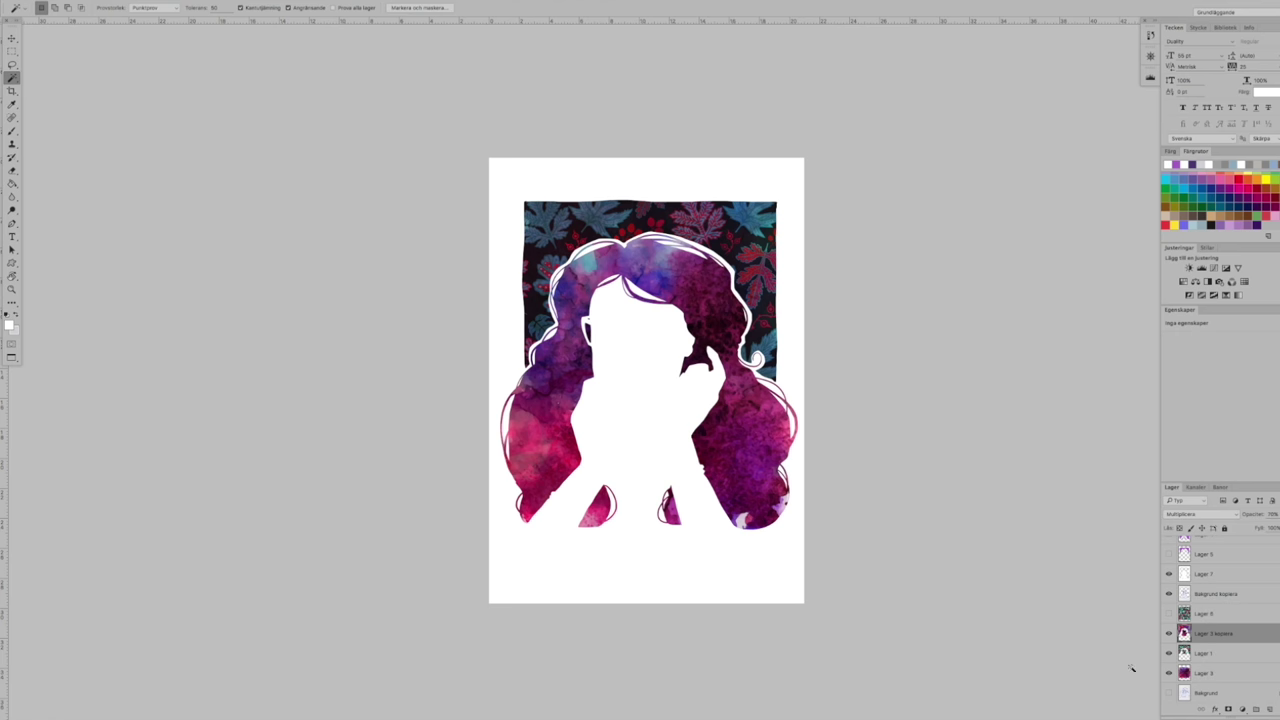